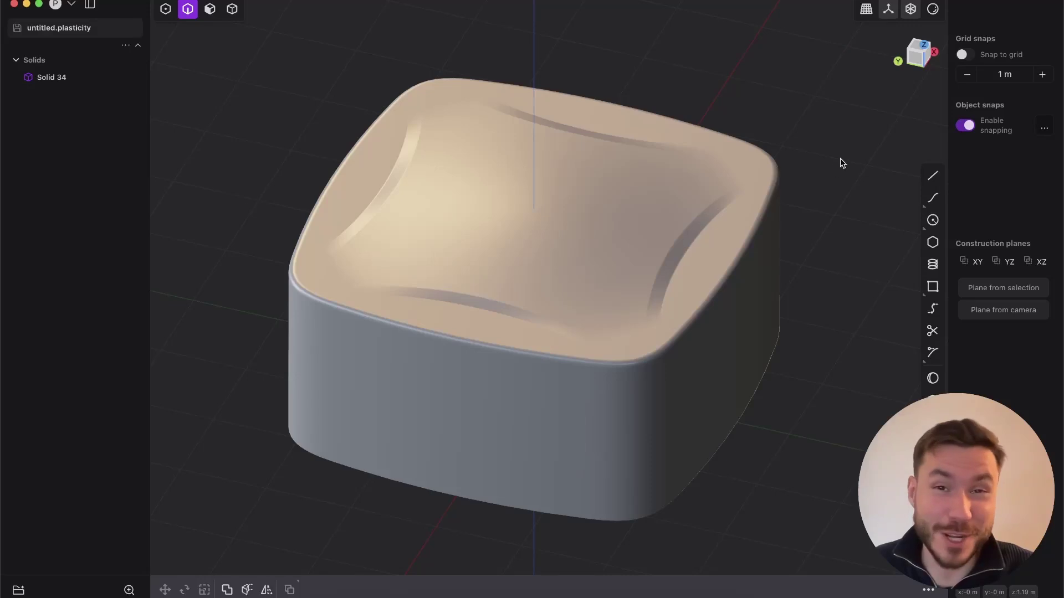
Switch the shading to a glossy red material and examine the finished block's sculpted top from several sides
{"action": "left_click", "coordinate": [936, 11]}
{"action": "left_click", "coordinate": [902, 62]}
{"action": "middle_click_drag", "start_coordinate": [779, 180], "coordinate": [685, 233]}
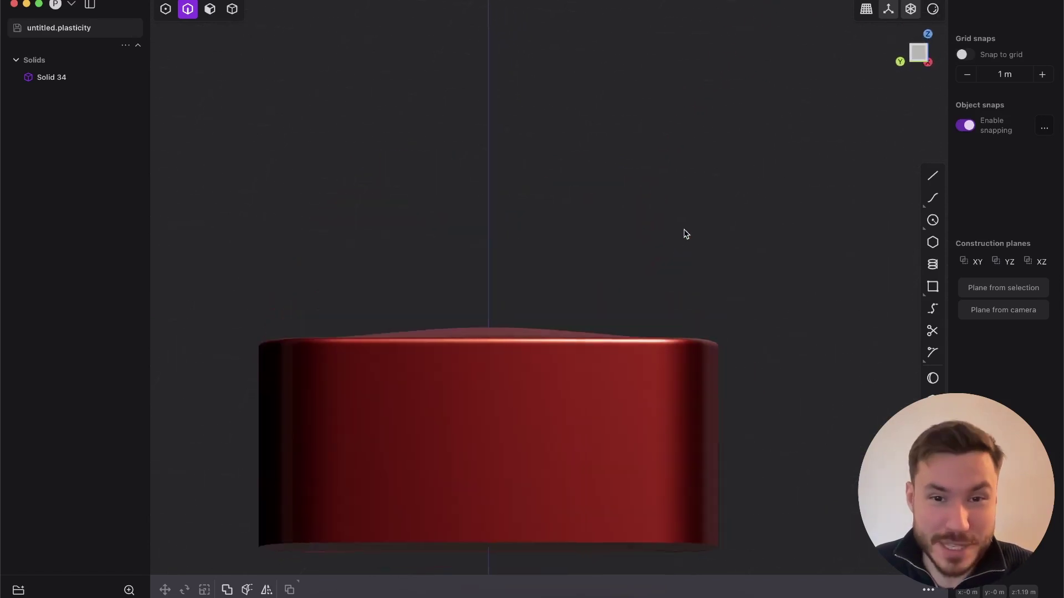
{"action": "middle_click_drag", "start_coordinate": [507, 332], "coordinate": [513, 330]}
{"action": "middle_click_drag", "start_coordinate": [623, 375], "coordinate": [671, 319]}
{"action": "middle_click_drag", "start_coordinate": [592, 306], "coordinate": [673, 293]}
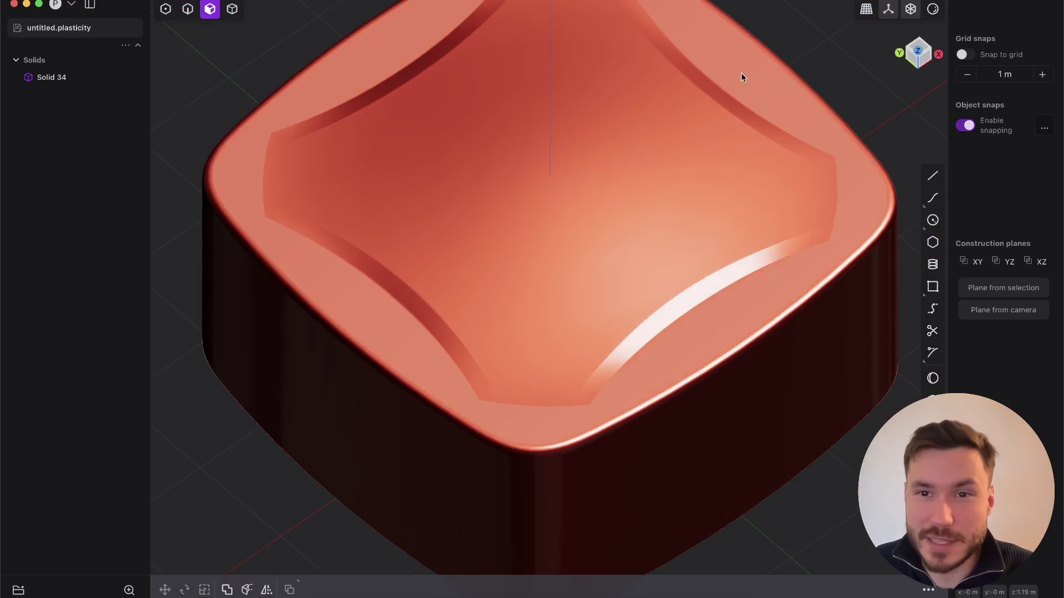
{"action": "middle_click_drag", "start_coordinate": [790, 207], "coordinate": [673, 288], "text": "shift"}
{"action": "scroll", "coordinate": [587, 261], "scroll_direction": "down", "scroll_amount": 3}
{"action": "middle_click_drag", "start_coordinate": [586, 266], "coordinate": [653, 359]}
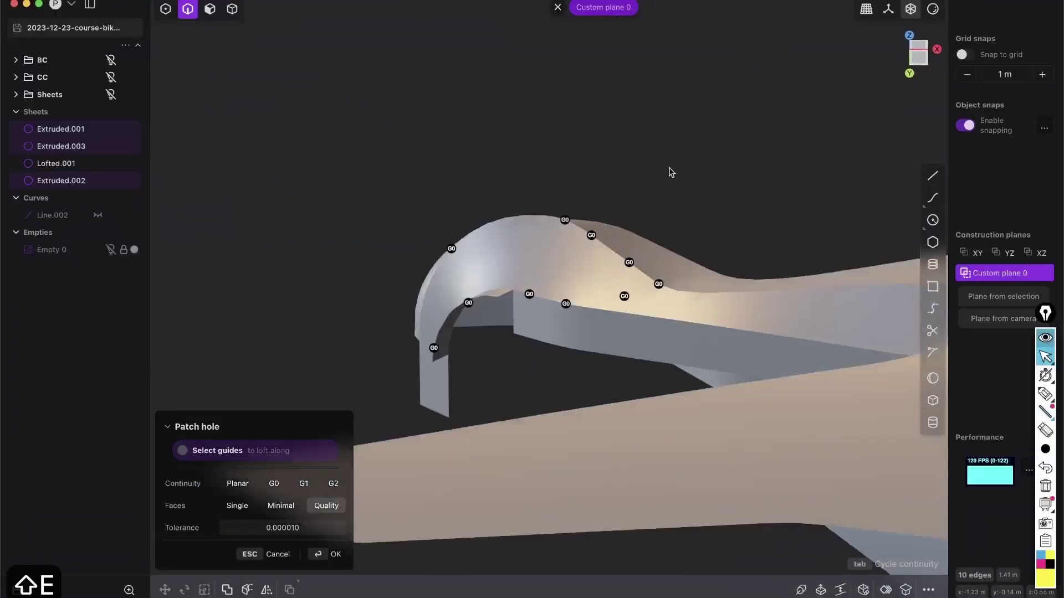
{"action": "middle_click_drag", "start_coordinate": [670, 168], "coordinate": [636, 259]}
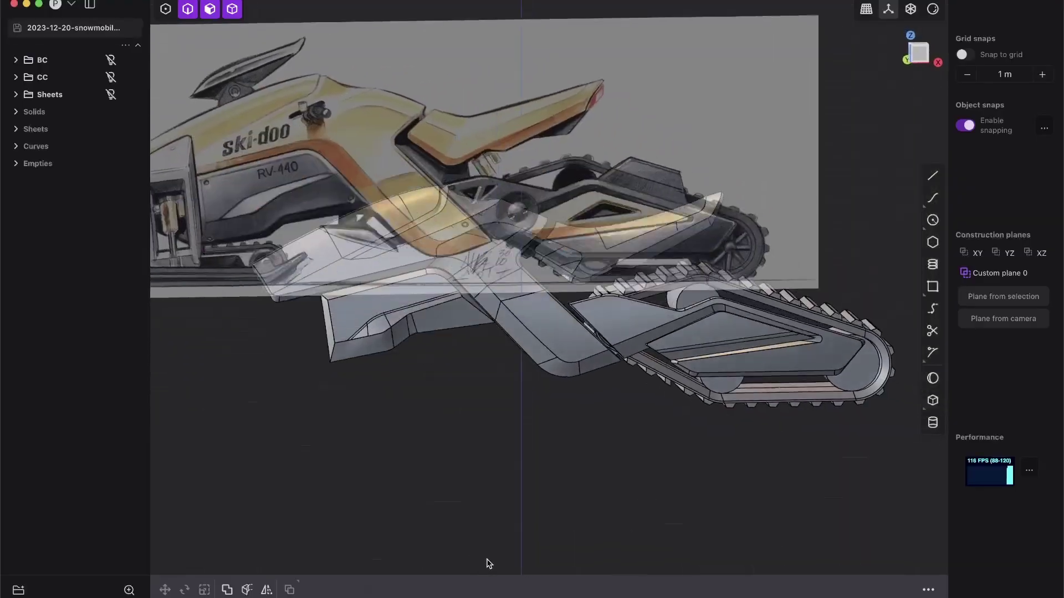
{"action": "middle_click_drag", "start_coordinate": [487, 559], "coordinate": [589, 527]}
{"action": "key", "text": "alt+shift+z"}
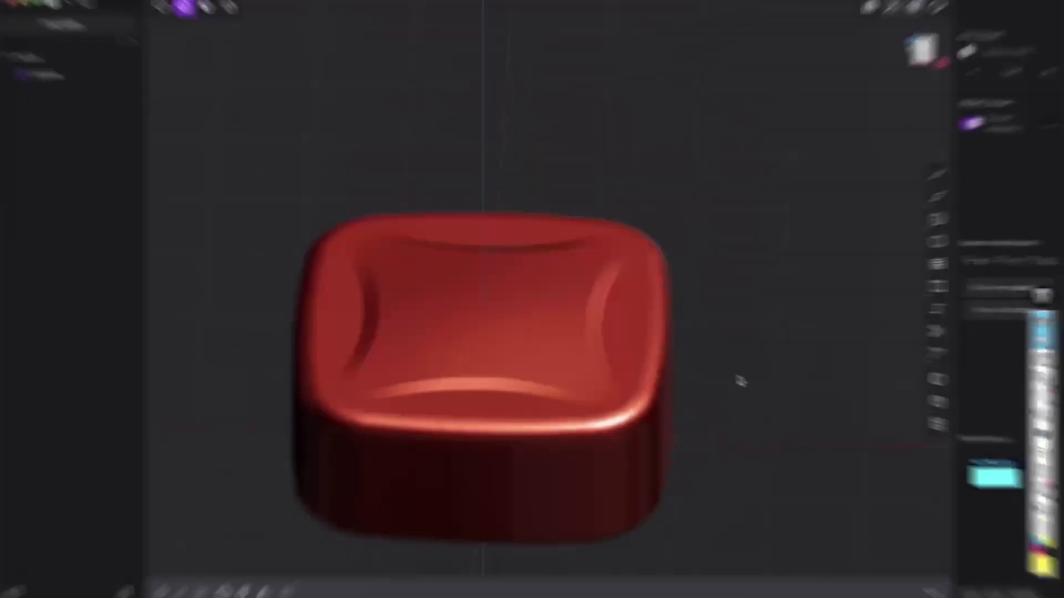
{"action": "middle_click_drag", "start_coordinate": [663, 411], "coordinate": [609, 314]}
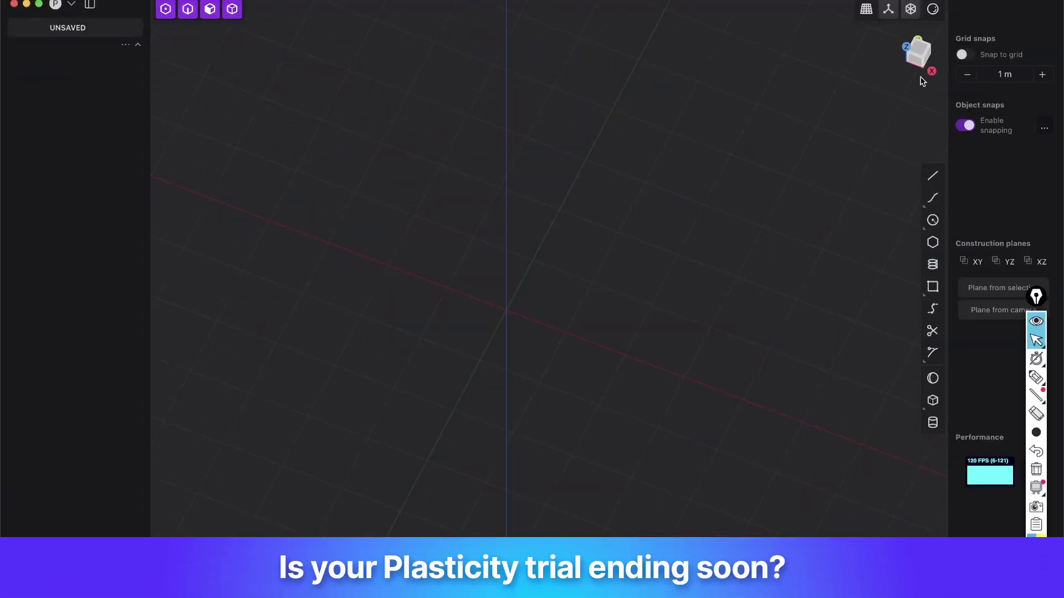
In the top view, draw a square centred on the origin with sides of about 4.3 m
{"action": "left_click", "coordinate": [918, 53]}
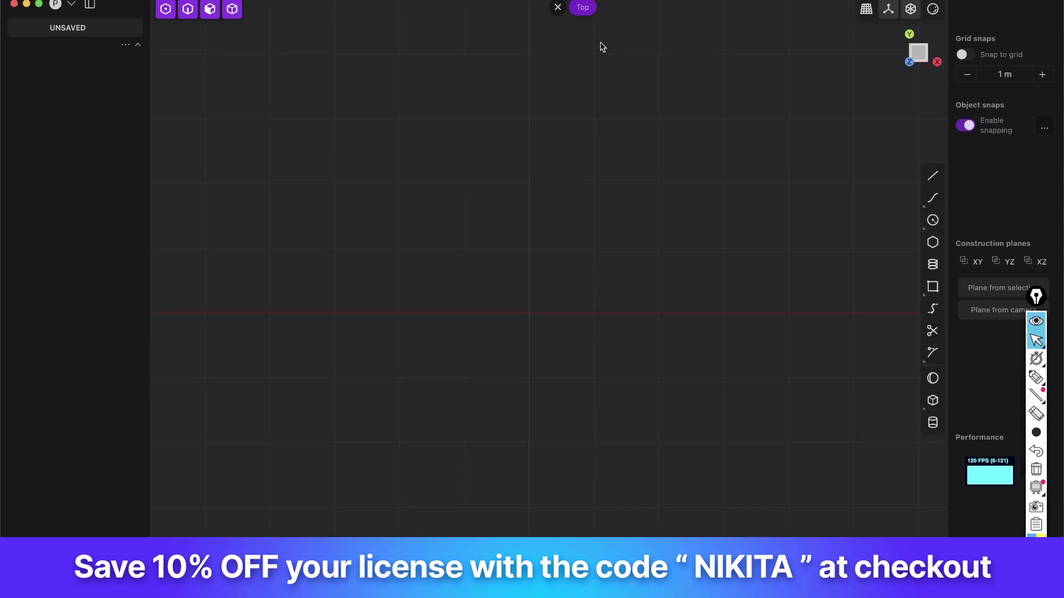
{"action": "left_click", "coordinate": [934, 287]}
{"action": "left_click", "coordinate": [529, 313]}
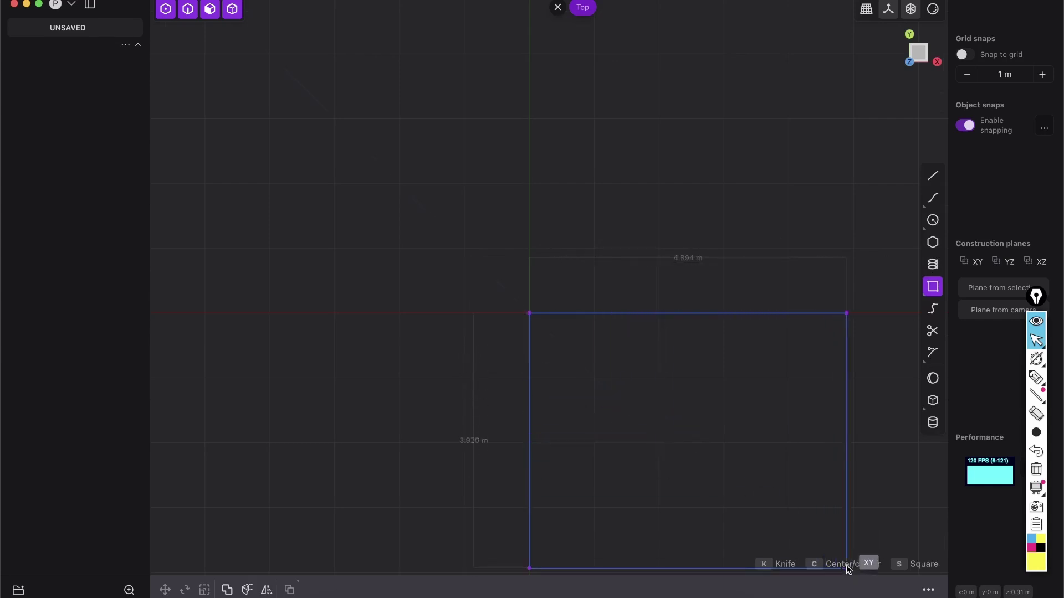
{"action": "key", "text": "c"}
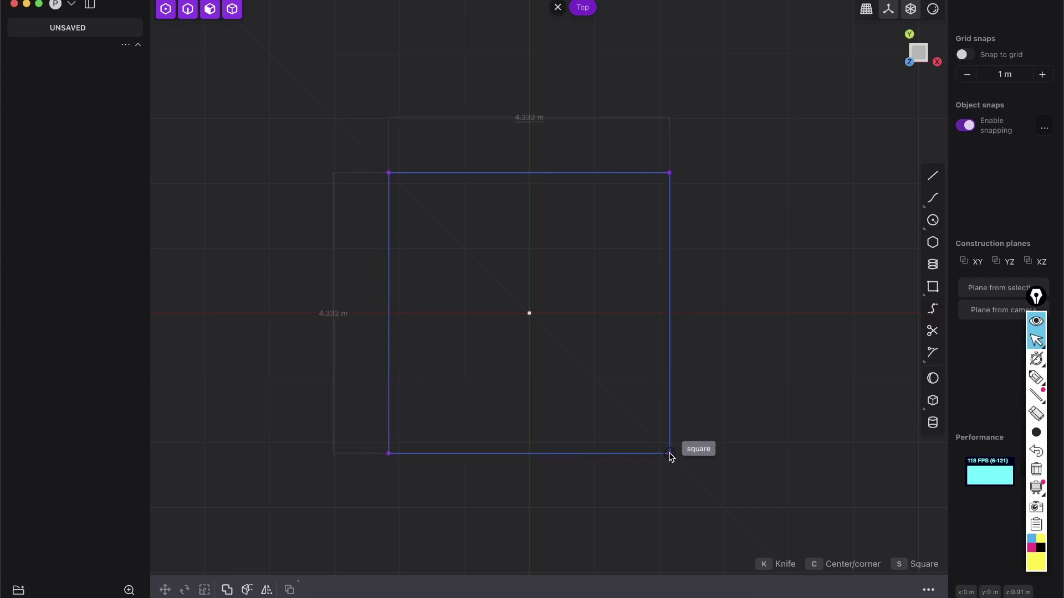
{"action": "left_click", "coordinate": [687, 341]}
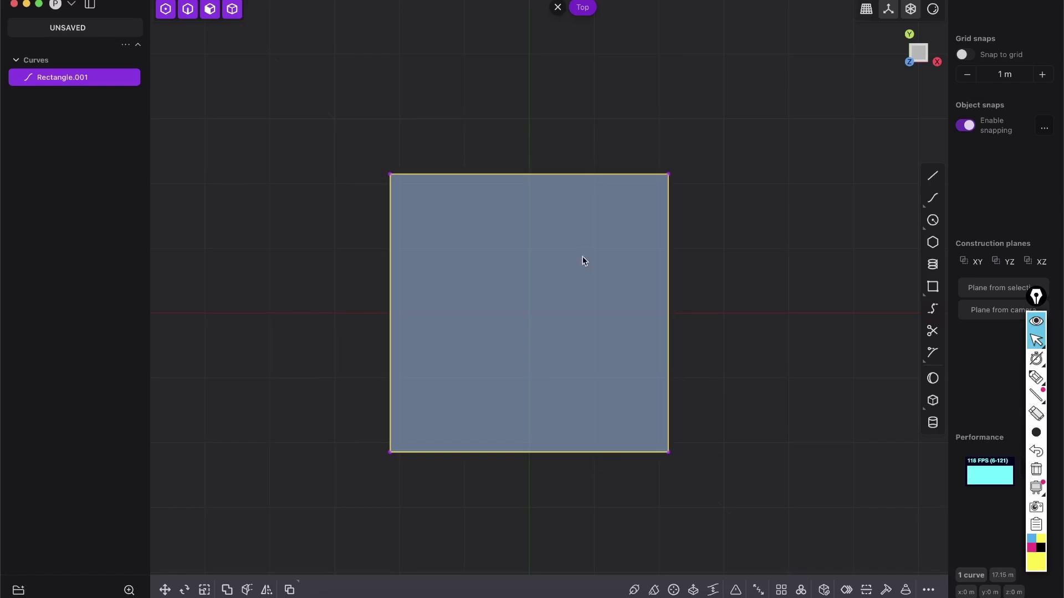
Add a midpoint control point to each side of the square and scale those four points outward by about 1.2
{"action": "scroll", "coordinate": [598, 233], "scroll_direction": "down", "scroll_amount": 3}
{"action": "scroll", "coordinate": [576, 234], "scroll_direction": "up", "scroll_amount": 3}
{"action": "key", "text": "2"}
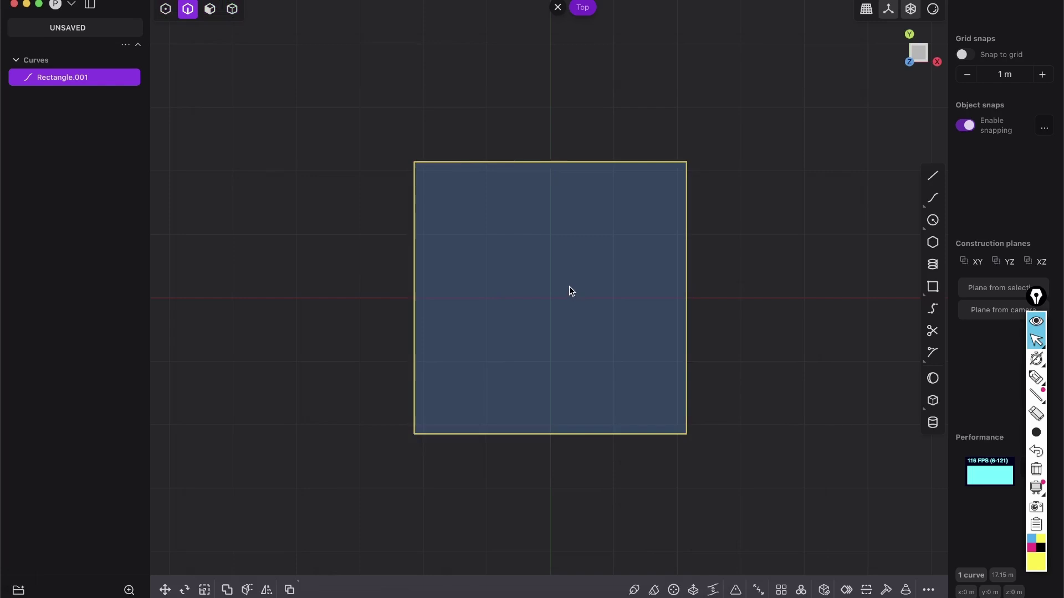
{"action": "key", "text": "shift+s"}
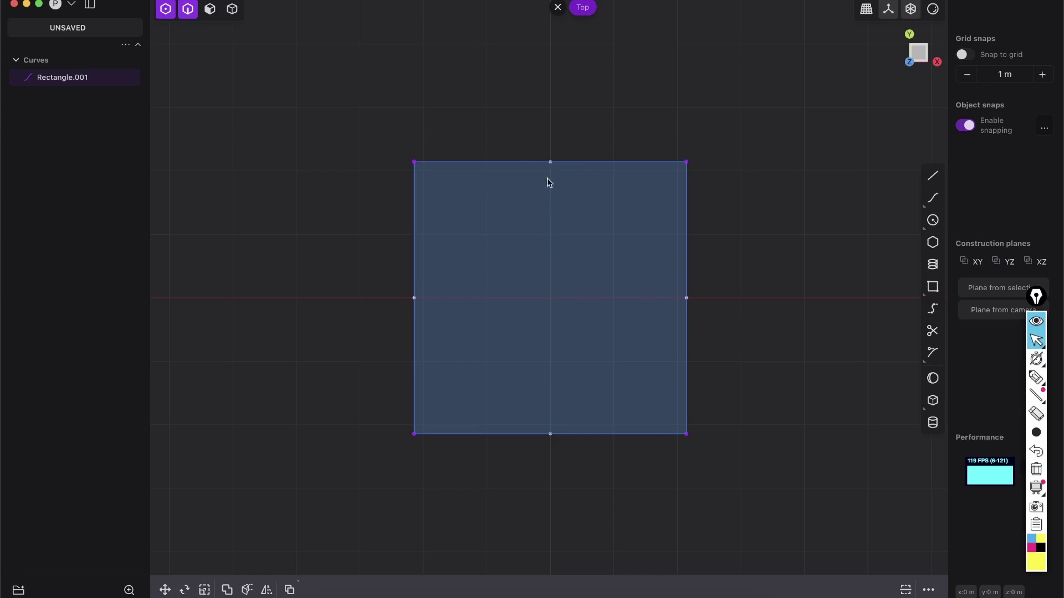
{"action": "key", "text": "s"}
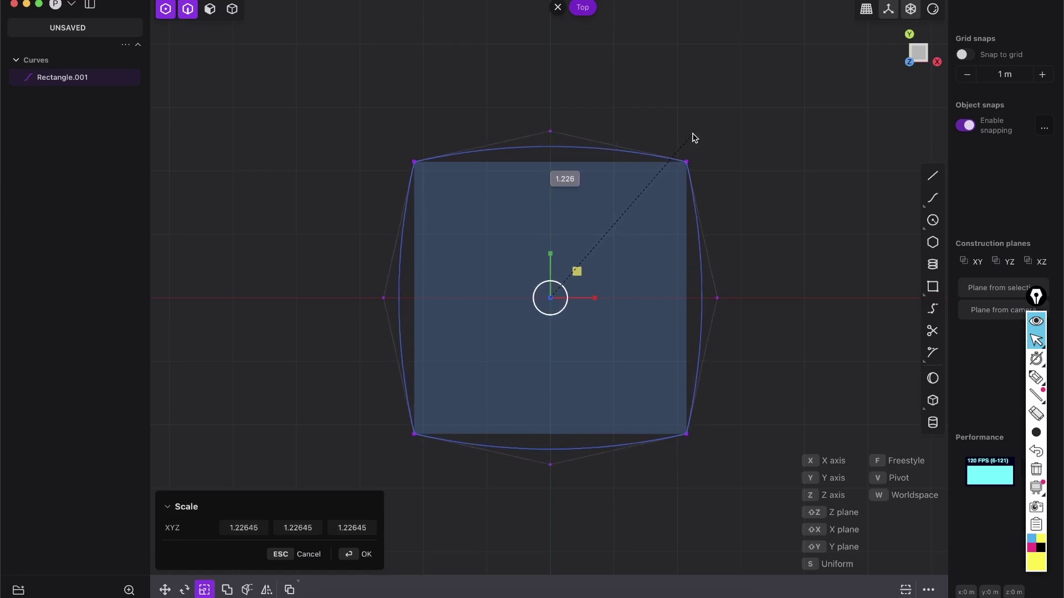
{"action": "left_click", "coordinate": [693, 148]}
{"action": "middle_click_drag", "start_coordinate": [665, 216], "coordinate": [615, 127]}
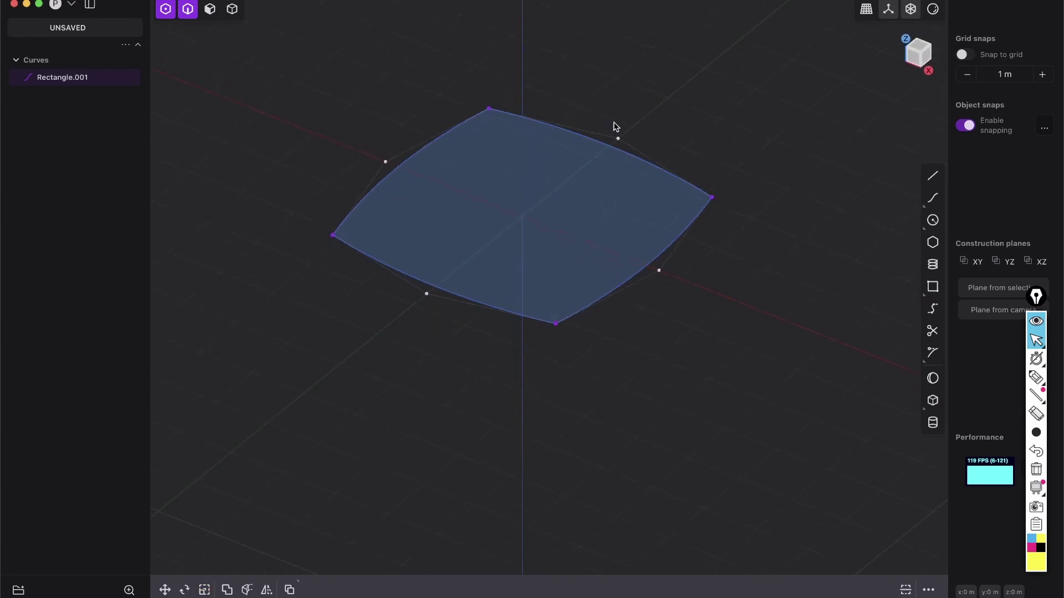
Extrude the bulged square region upward by about 2.1 m into a solid
{"action": "key", "text": "3"}
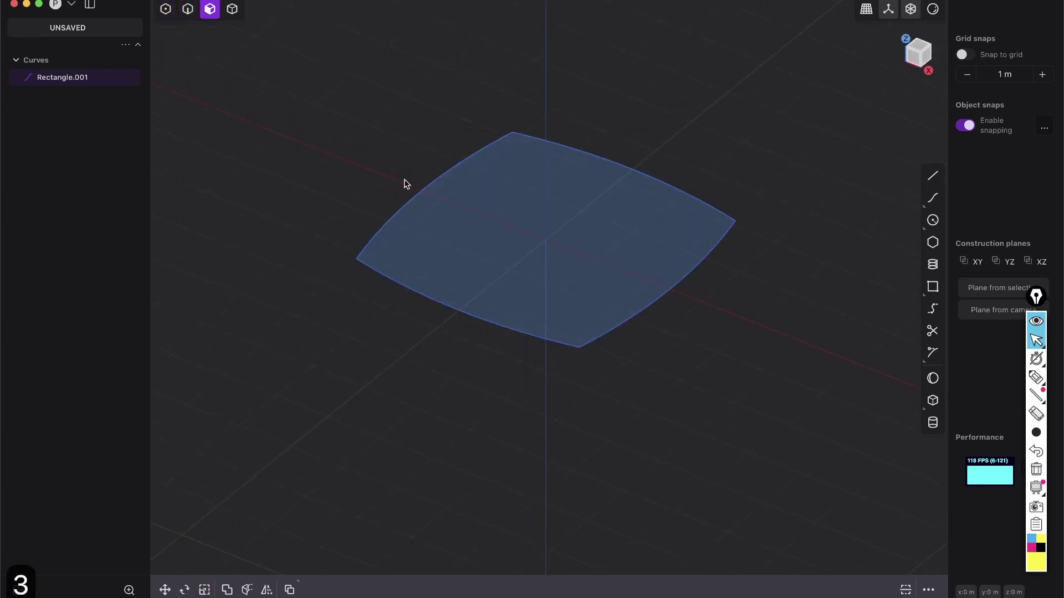
{"action": "left_click", "coordinate": [574, 216]}
{"action": "key", "text": "e"}
{"action": "left_click_drag", "start_coordinate": [548, 273], "coordinate": [928, 50]}
{"action": "left_click", "coordinate": [935, 15]}
{"action": "left_click", "coordinate": [853, 66]}
{"action": "right_click_drag", "start_coordinate": [653, 159], "coordinate": [643, 248]}
{"action": "key", "text": "Return"}
Delete the leftover rectangle curve at the base of the solid
{"action": "key", "text": "2"}
{"action": "left_click", "coordinate": [693, 357]}
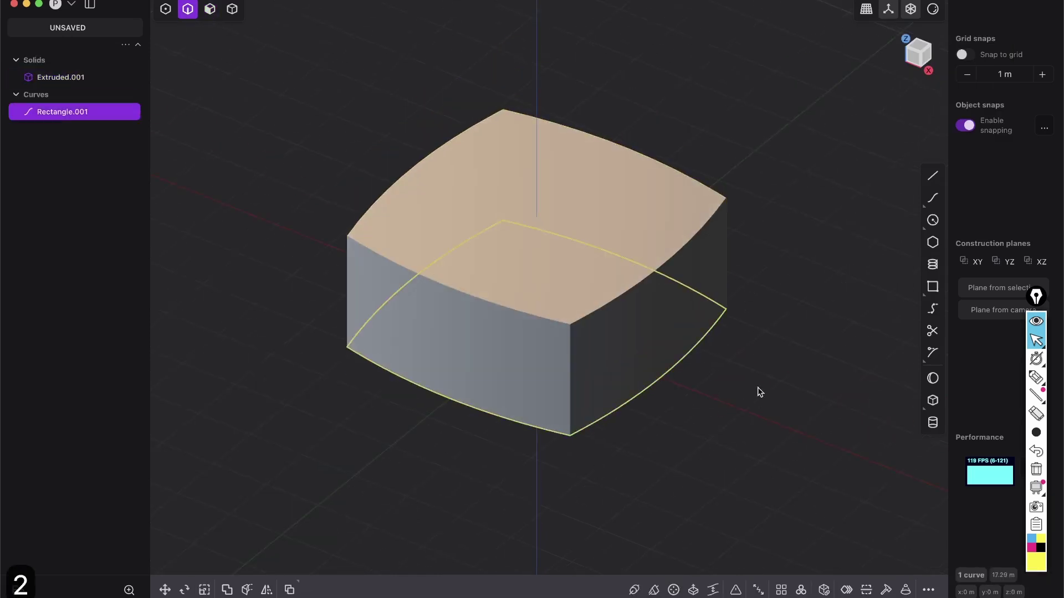
{"action": "key", "text": "x"}
Fillet the block's four vertical edges with a G2 shape and a distance of about 0.94 m
{"action": "middle_click_drag", "start_coordinate": [748, 375], "coordinate": [621, 368]}
{"action": "left_click", "coordinate": [575, 424]}
{"action": "key", "text": "f"}
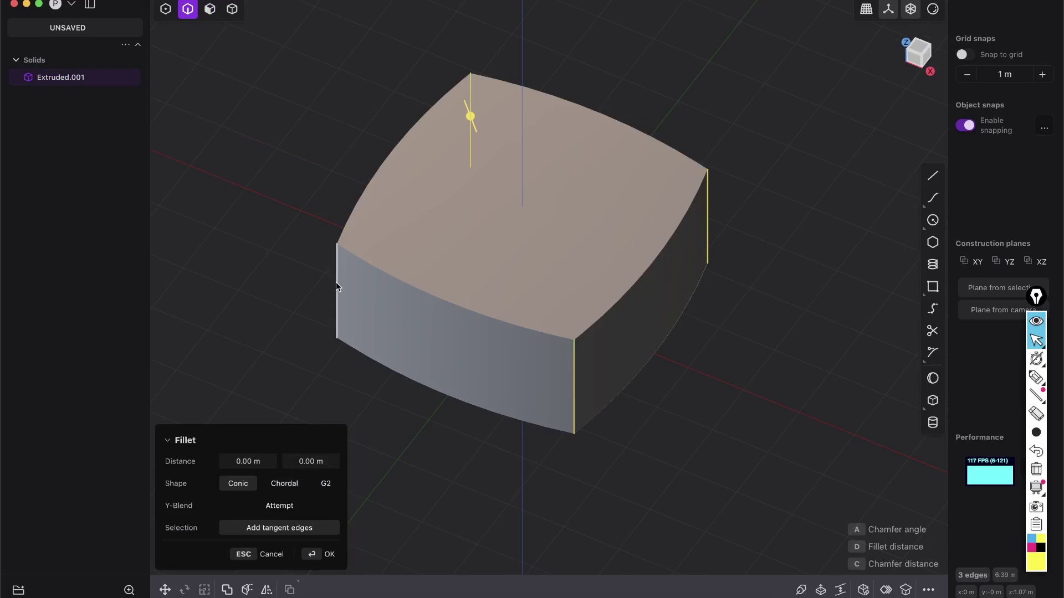
{"action": "left_click_drag", "start_coordinate": [337, 281], "coordinate": [291, 295]}
{"action": "key", "text": "shift+e"}
{"action": "key", "text": "shift+e"}
{"action": "middle_click_drag", "start_coordinate": [438, 257], "coordinate": [536, 225]}
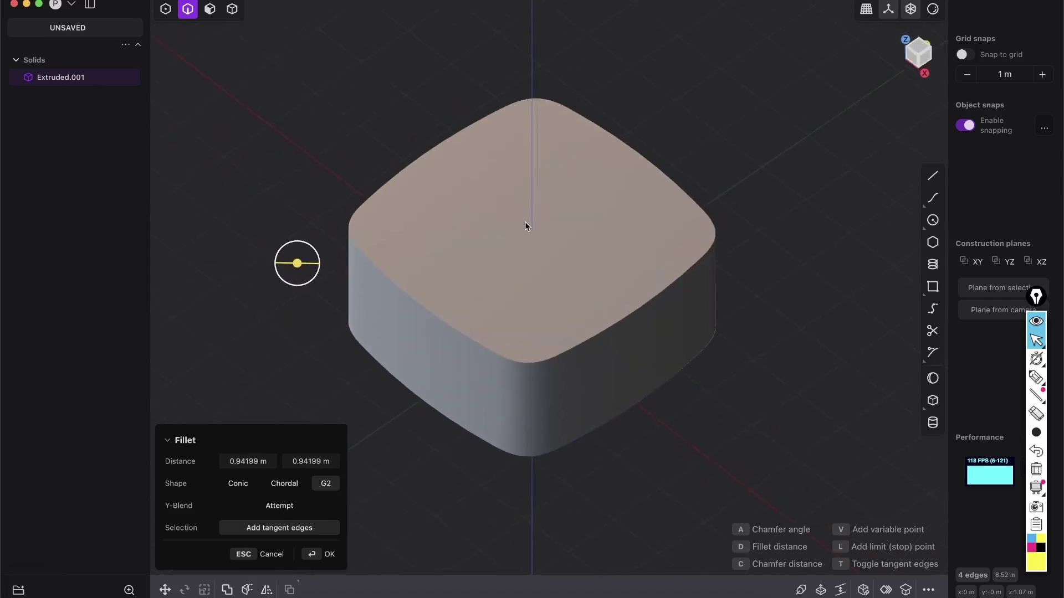
{"action": "key", "text": "Return"}
Turn on edge display and inspect the block's rounded corners and flat top face from several angles
{"action": "key", "text": "shift+e"}
{"action": "key", "text": "shift+z"}
{"action": "middle_click_drag", "start_coordinate": [650, 151], "coordinate": [638, 188]}
{"action": "scroll", "coordinate": [637, 188], "scroll_direction": "up", "scroll_amount": 3}
{"action": "middle_click_drag", "start_coordinate": [569, 272], "coordinate": [575, 213], "text": "shift"}
{"action": "mouse_move", "coordinate": [532, 228]}
{"action": "middle_mouse_down", "text": "shift"}
{"action": "mouse_move", "coordinate": [518, 266]}
{"action": "mouse_move", "coordinate": [563, 159]}
{"action": "mouse_move", "coordinate": [535, 244]}
{"action": "mouse_move", "coordinate": [543, 257]}
{"action": "mouse_move", "coordinate": [518, 219]}
{"action": "middle_mouse_up", "text": "shift"}
{"action": "scroll", "coordinate": [458, 262], "scroll_direction": "up", "scroll_amount": 3}
{"action": "middle_click_drag", "start_coordinate": [614, 227], "coordinate": [483, 237]}
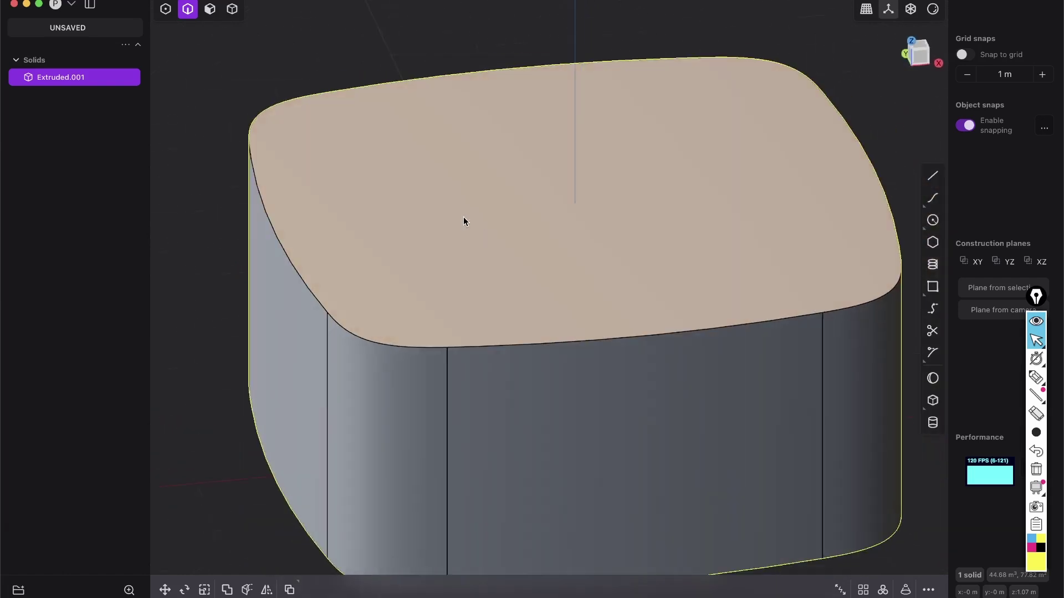
{"action": "scroll", "coordinate": [452, 79], "scroll_direction": "down", "scroll_amount": 6}
{"action": "scroll", "coordinate": [513, 211], "scroll_direction": "up", "scroll_amount": 4}
{"action": "middle_click_drag", "start_coordinate": [516, 247], "coordinate": [536, 278], "text": "shift"}
{"action": "middle_click_drag", "start_coordinate": [468, 233], "coordinate": [482, 217]}
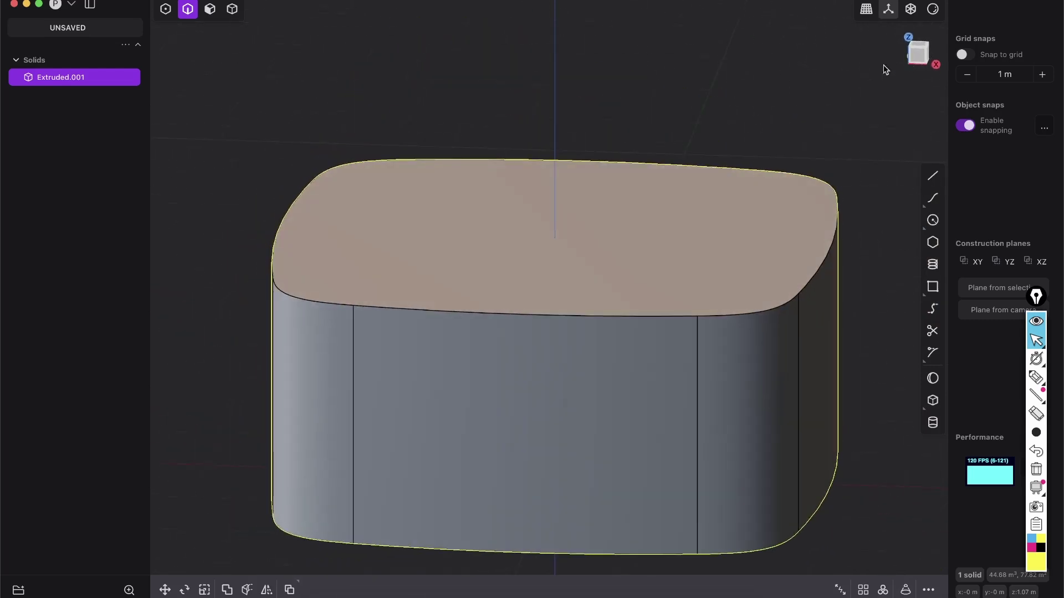
In the front view, annotate a freehand domed profile above the top edge, then redraw it with a flat start at the corner
{"action": "left_click", "coordinate": [916, 61]}
{"action": "scroll", "coordinate": [265, 241], "scroll_direction": "up", "scroll_amount": 3}
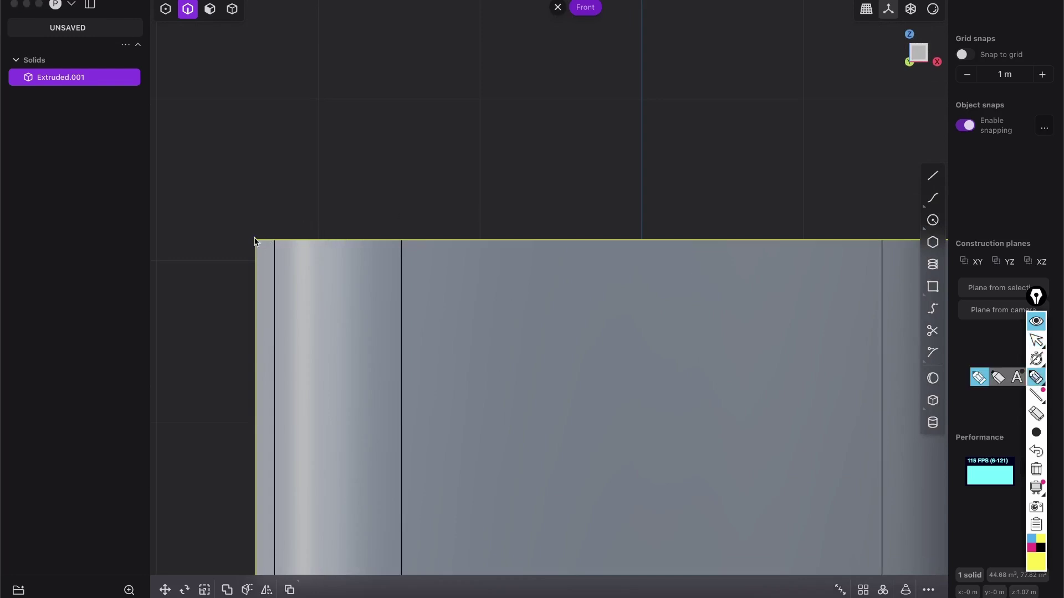
{"action": "left_click_drag", "start_coordinate": [256, 238], "coordinate": [411, 203]}
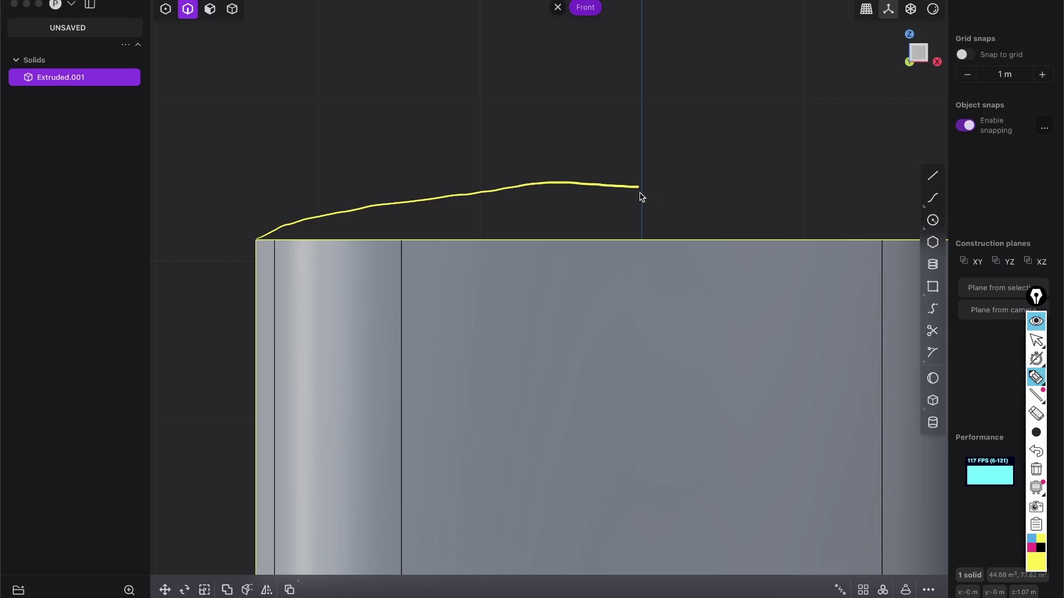
{"action": "mouse_move", "coordinate": [263, 242]}
{"action": "left_mouse_down"}
{"action": "mouse_move", "coordinate": [308, 245]}
{"action": "mouse_move", "coordinate": [405, 216]}
{"action": "left_mouse_up"}
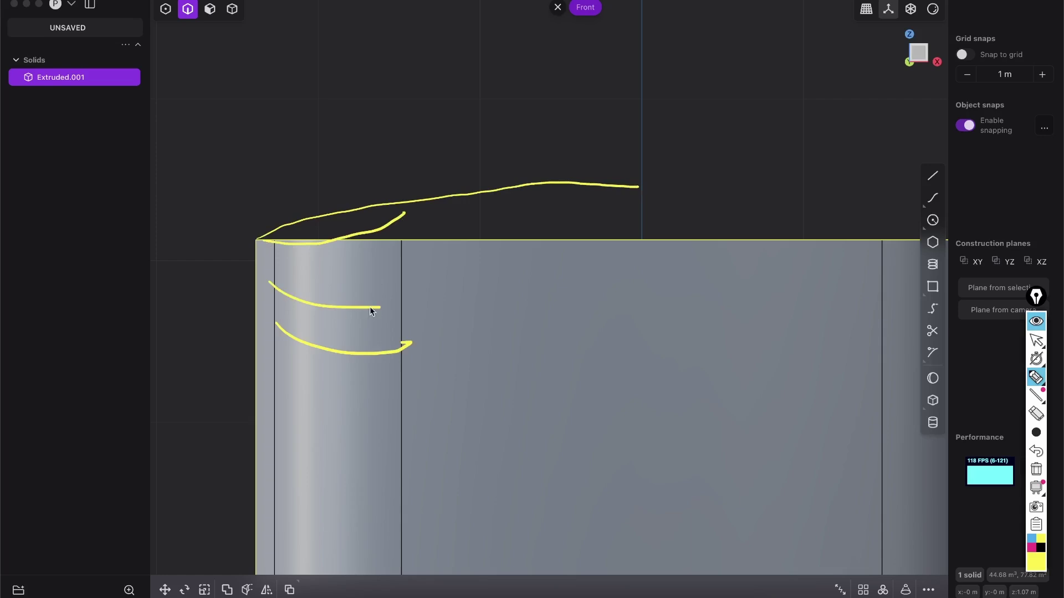
{"action": "left_click", "coordinate": [1036, 470]}
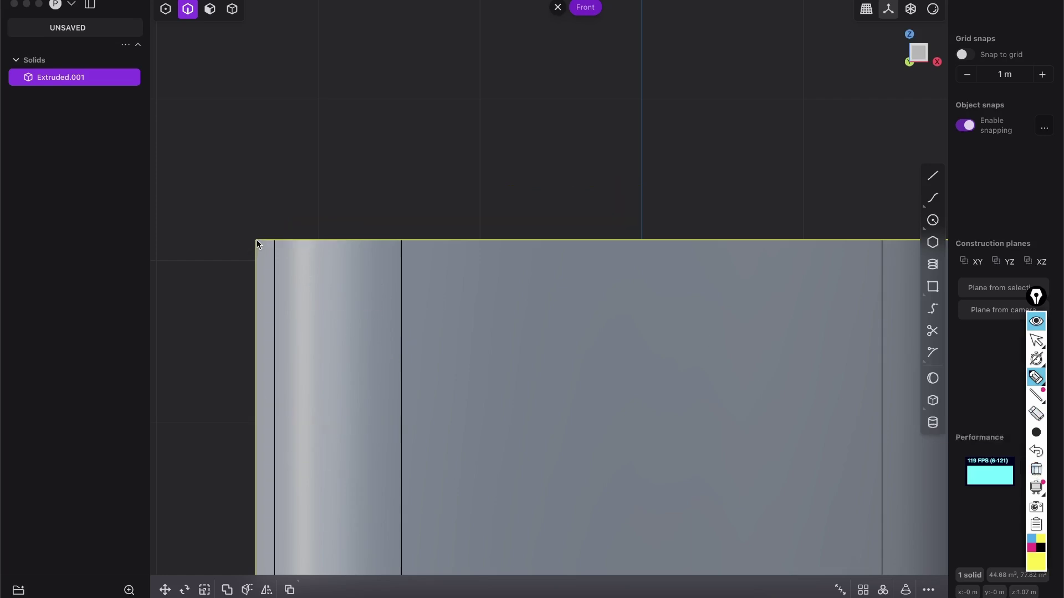
{"action": "left_click_drag", "start_coordinate": [257, 241], "coordinate": [288, 242]}
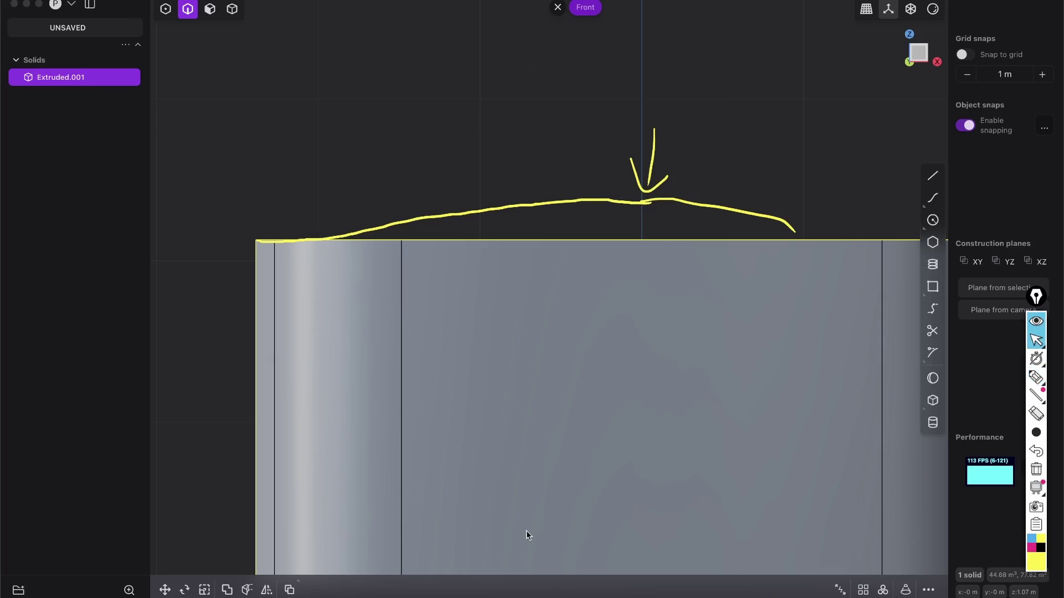
Check the geometric continuity levels section in the surface modeling PDF, and clear the freehand annotations
{"action": "left_click", "coordinate": [769, 592]}
{"action": "left_click_drag", "start_coordinate": [433, 323], "coordinate": [436, 350]}
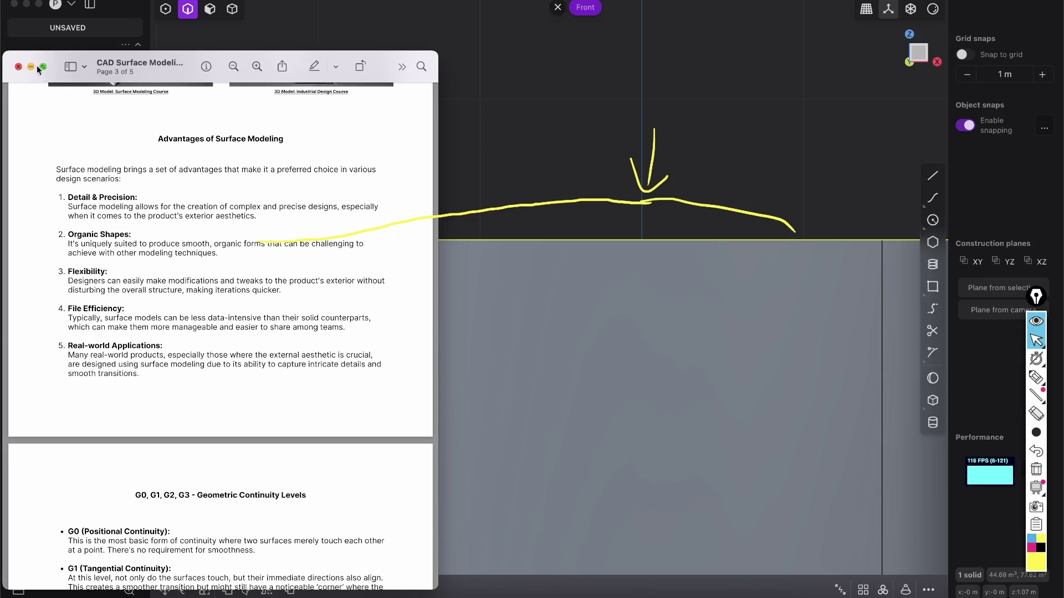
{"action": "left_click_drag", "start_coordinate": [63, 62], "coordinate": [57, 32]}
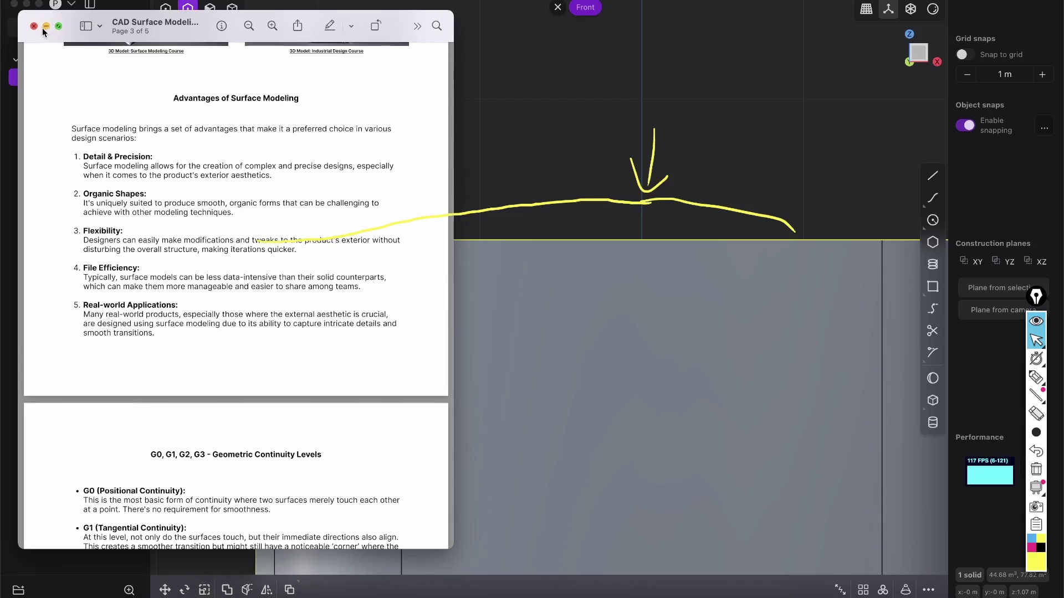
{"action": "left_click", "coordinate": [44, 27]}
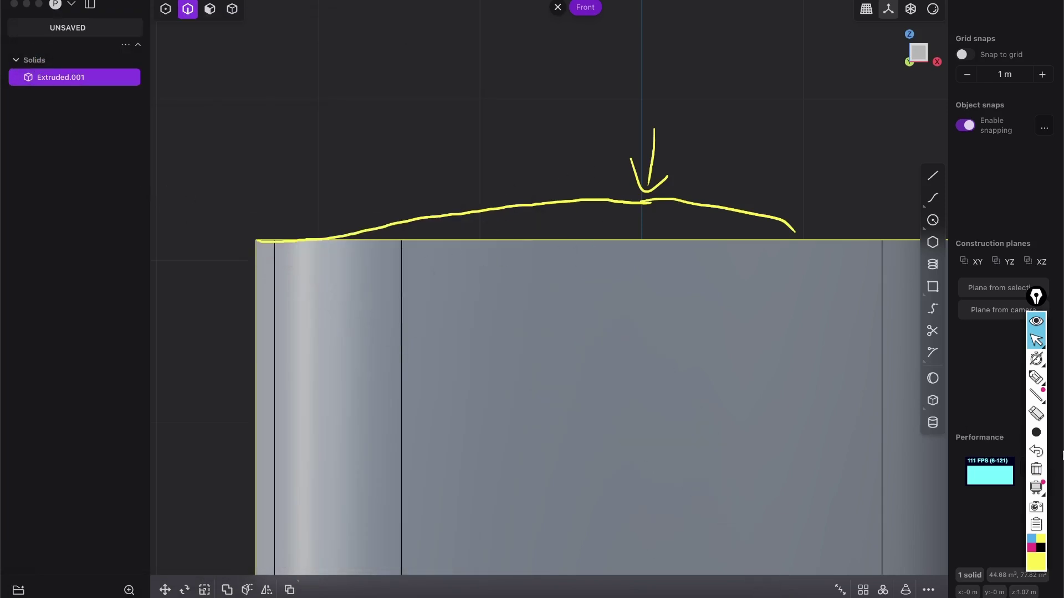
{"action": "left_click", "coordinate": [1036, 432]}
{"action": "left_click", "coordinate": [1036, 469]}
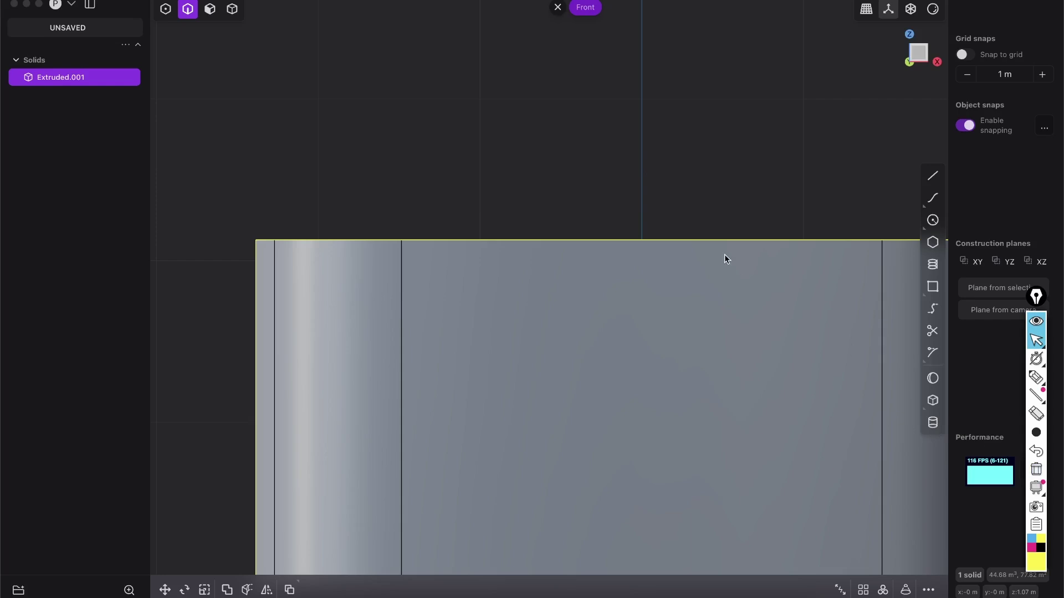
{"action": "scroll", "coordinate": [723, 254], "scroll_direction": "down", "scroll_amount": 5}
{"action": "middle_click_drag", "start_coordinate": [711, 233], "coordinate": [599, 250]}
{"action": "left_click", "coordinate": [919, 62]}
{"action": "scroll", "coordinate": [570, 273], "scroll_direction": "up", "scroll_amount": 3}
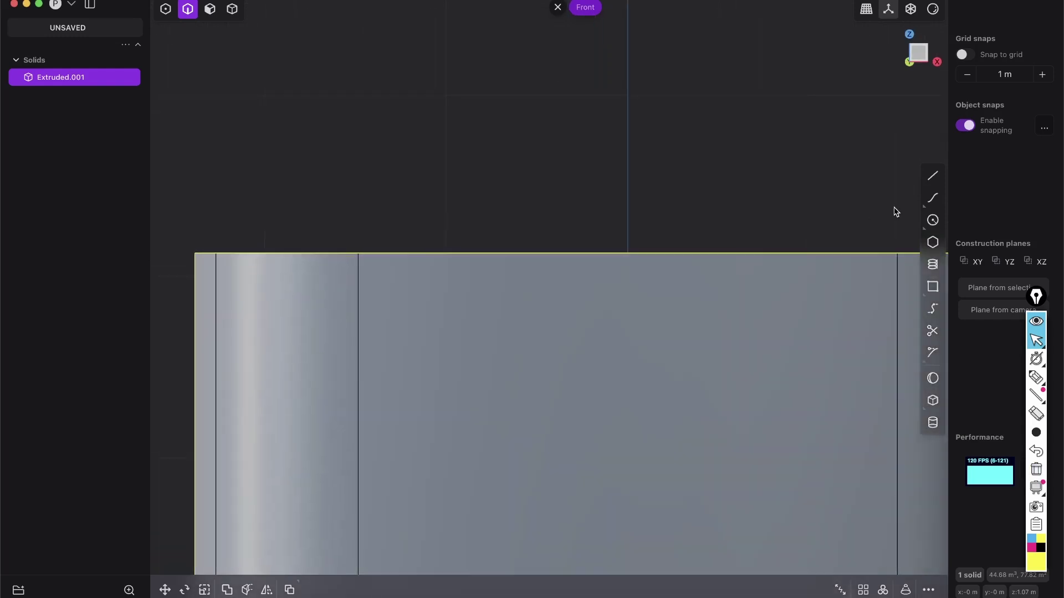
{"action": "mouse_move", "coordinate": [932, 198]}
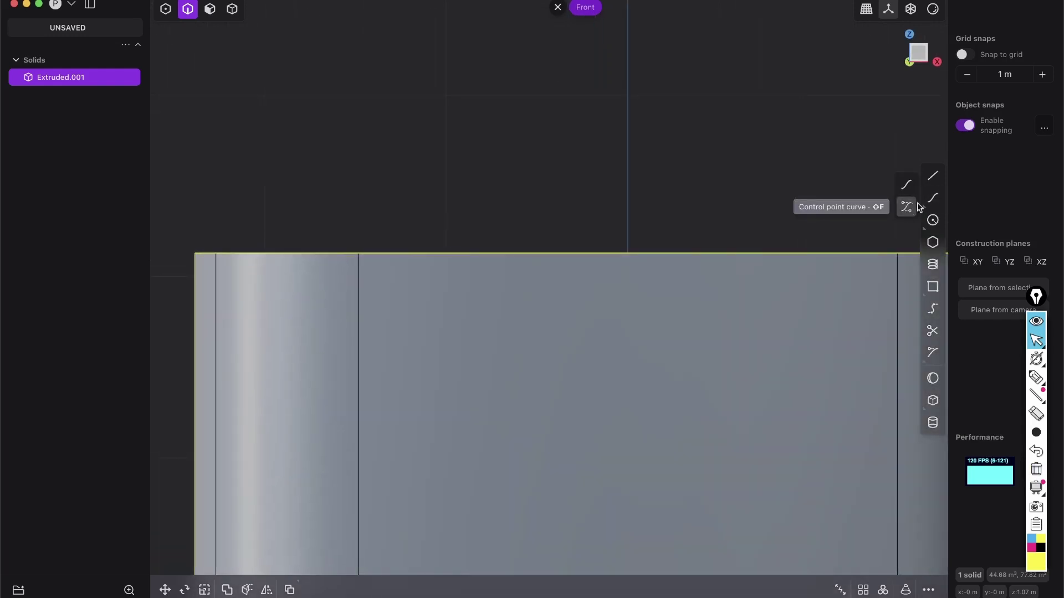
{"action": "left_click", "coordinate": [933, 200]}
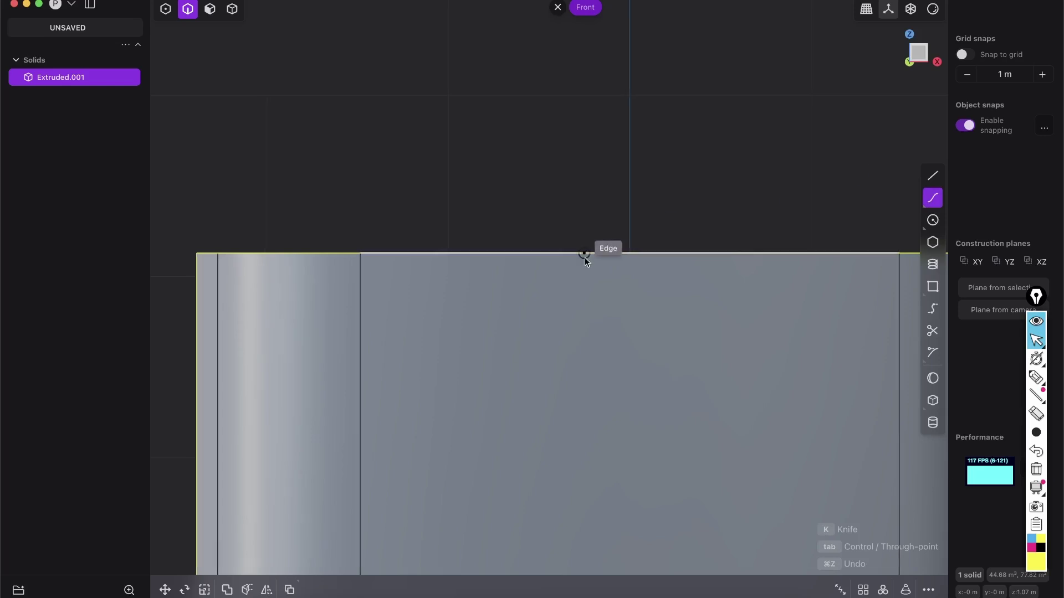
{"action": "scroll", "coordinate": [515, 199], "scroll_direction": "left", "scroll_amount": 2}
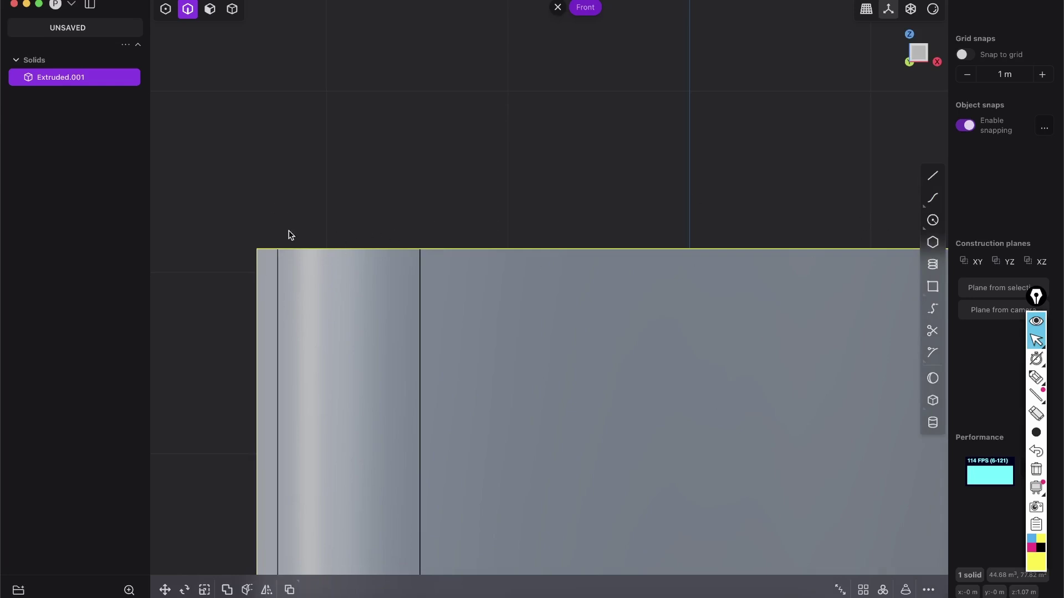
{"action": "key", "text": "shift+f"}
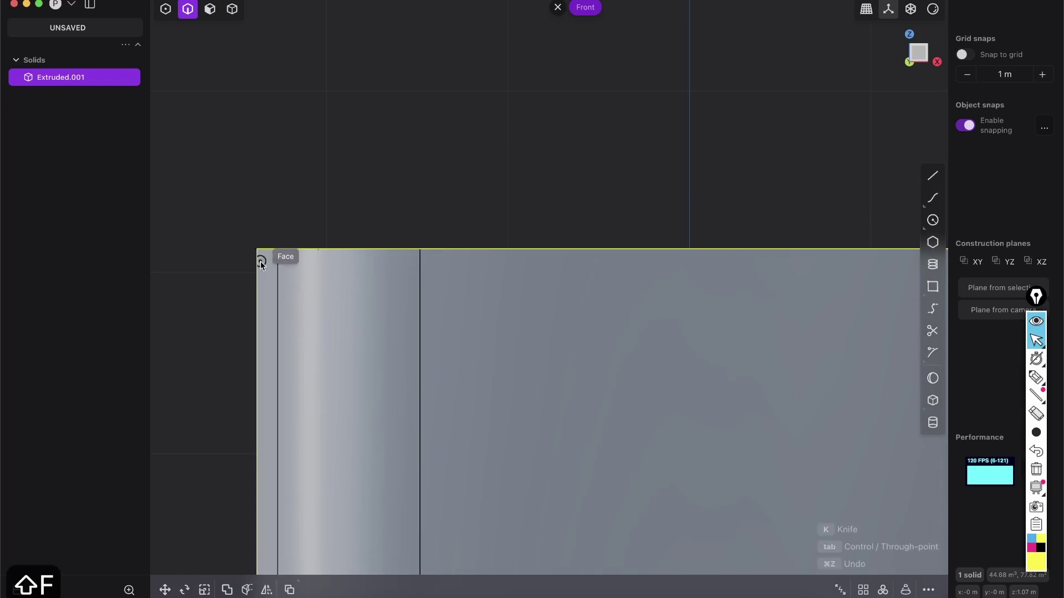
{"action": "left_click", "coordinate": [259, 250]}
{"action": "key", "text": "Escape"}
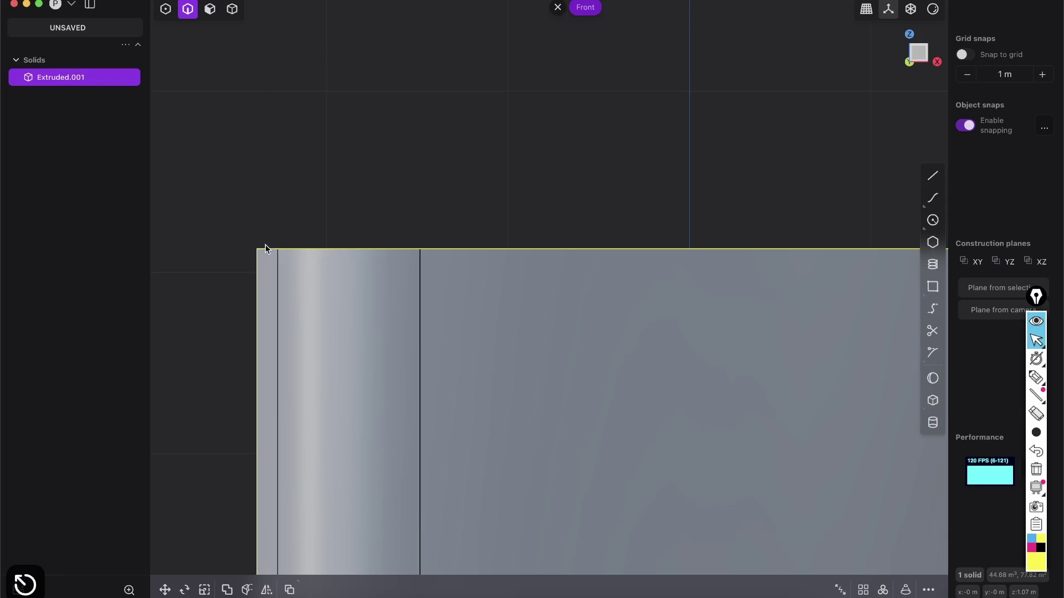
Draw a four-point control-point curve from the block's outer top edge, starting flat along the top, rising and ending level on the Z axis
{"action": "key", "text": "shift+f"}
{"action": "left_click", "coordinate": [257, 249]}
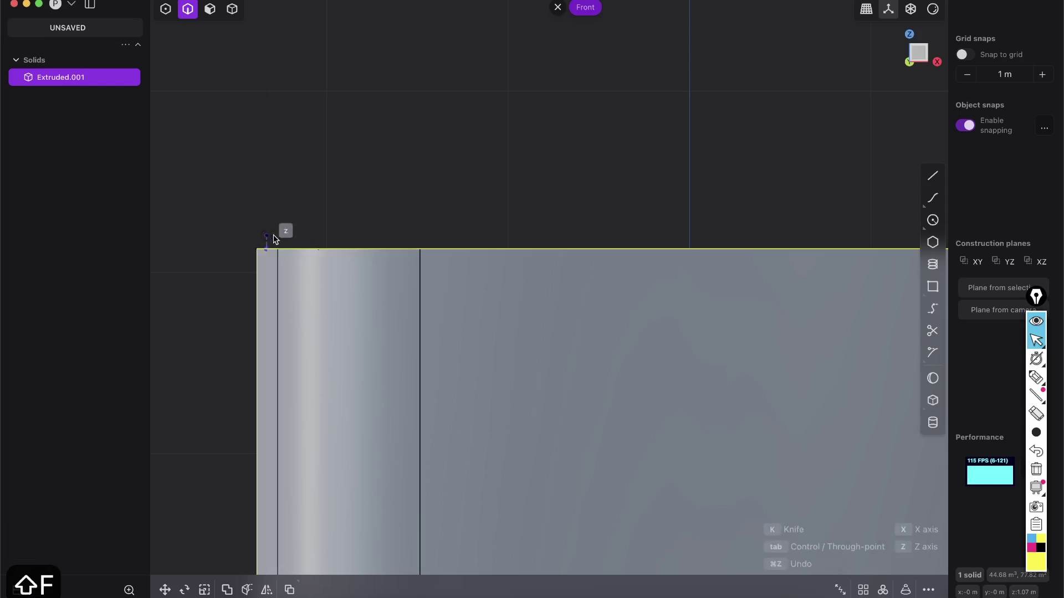
{"action": "key", "text": "super+z"}
{"action": "left_click", "coordinate": [251, 255]}
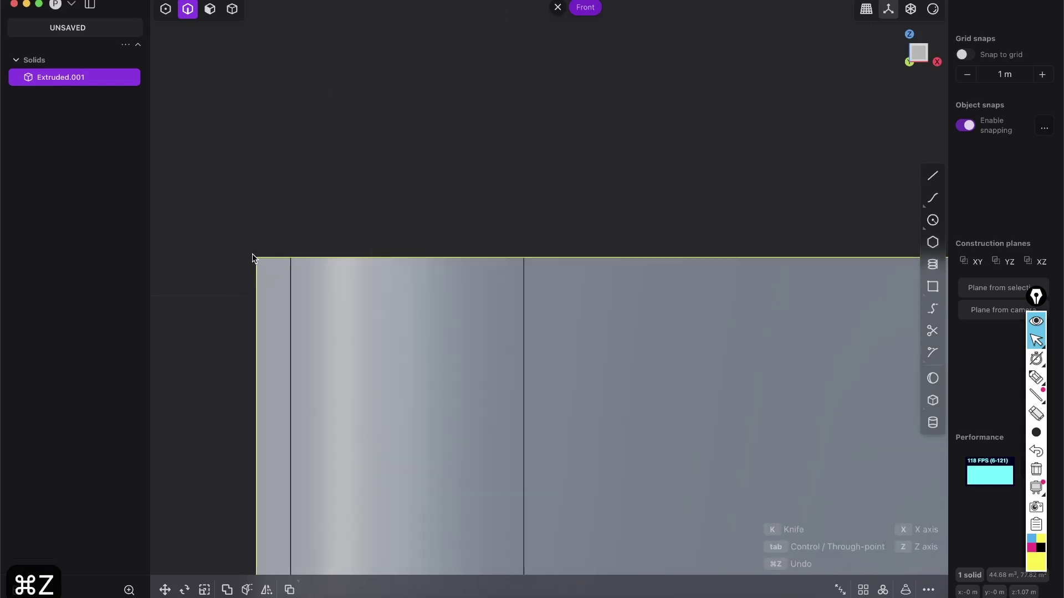
{"action": "scroll", "coordinate": [299, 291], "scroll_direction": "down", "scroll_amount": 5}
{"action": "scroll", "coordinate": [359, 258], "scroll_direction": "up", "scroll_amount": 4}
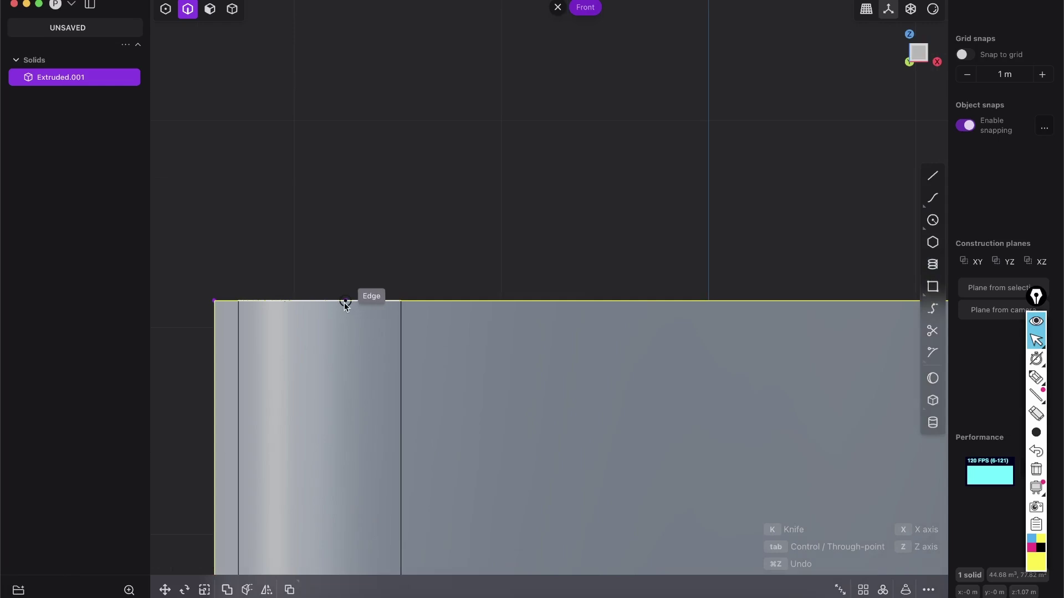
{"action": "left_click", "coordinate": [214, 301]}
{"action": "left_click", "coordinate": [340, 301]}
{"action": "left_click", "coordinate": [567, 261]}
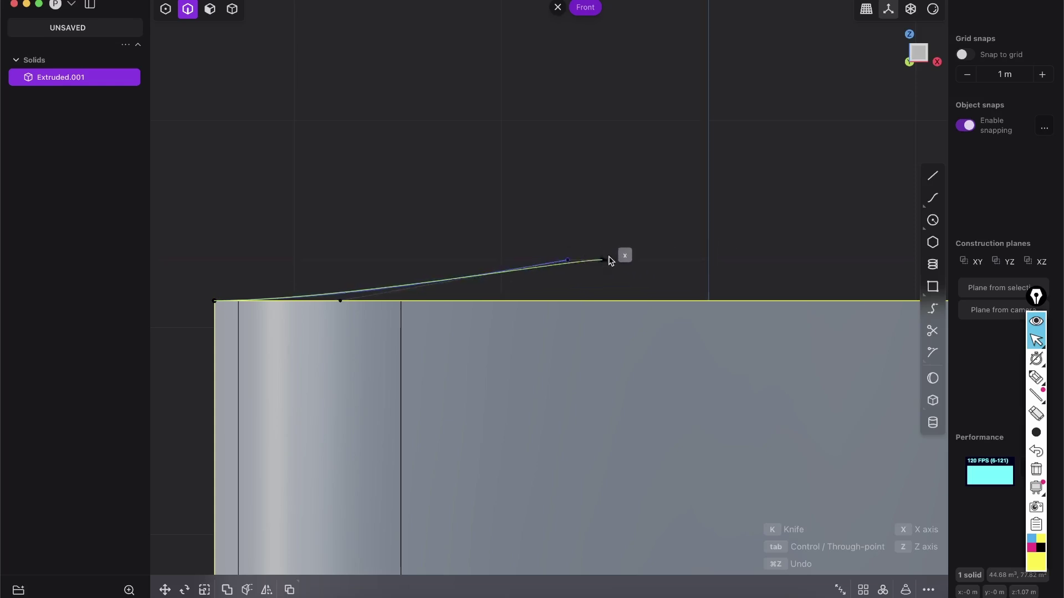
{"action": "left_click", "coordinate": [708, 260]}
{"action": "key", "text": "Return"}
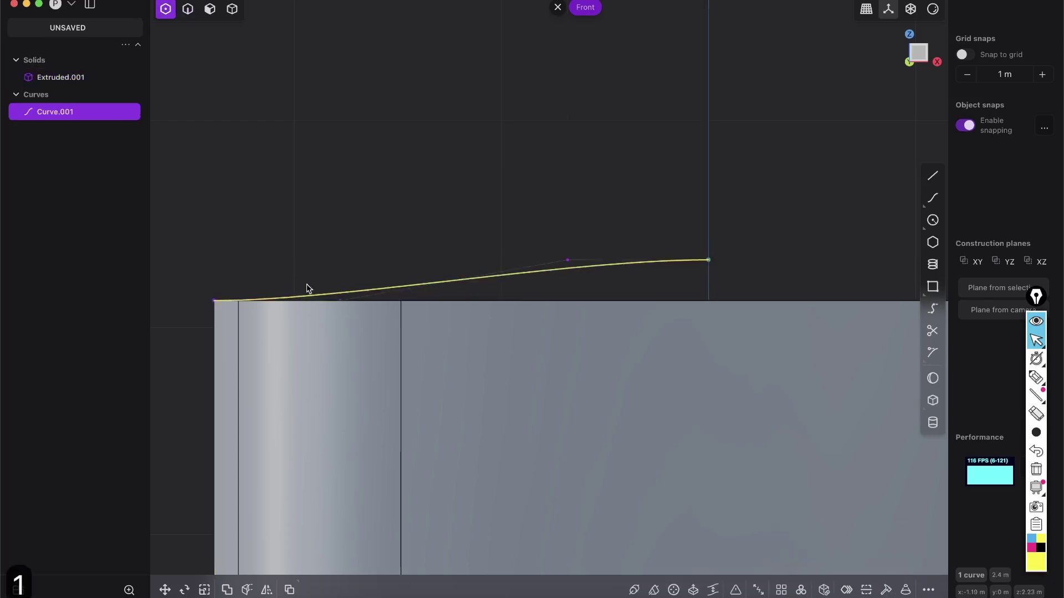
Lower the profile curve's two upper control points by about 0.034 m along Z
{"action": "left_click_drag", "start_coordinate": [208, 277], "coordinate": [377, 331]}
{"action": "left_click_drag", "start_coordinate": [502, 226], "coordinate": [768, 274]}
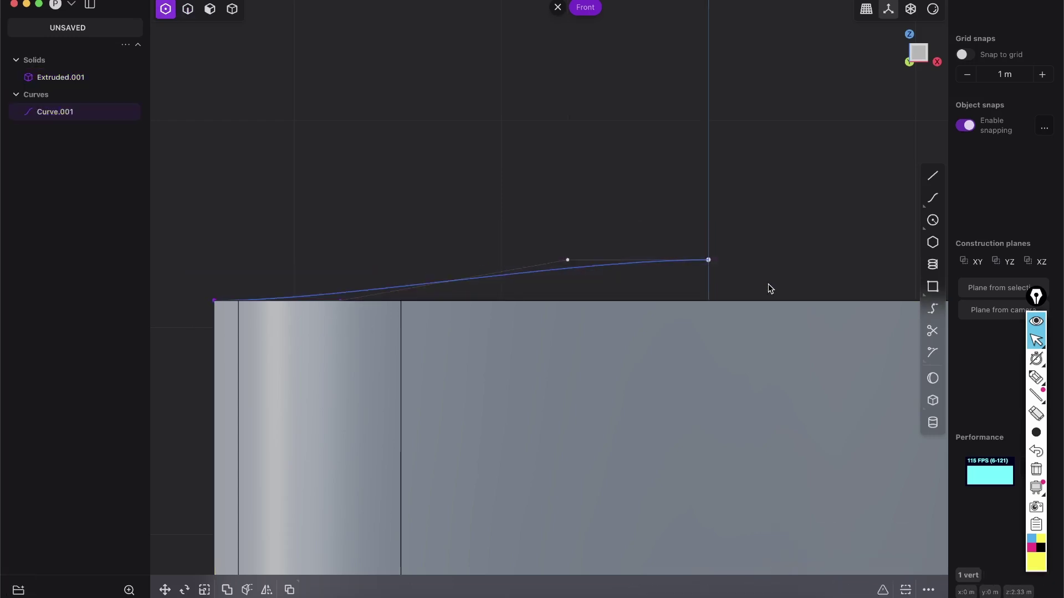
{"action": "left_click_drag", "start_coordinate": [481, 204], "coordinate": [715, 279]}
{"action": "key", "text": "g"}
{"action": "left_click_drag", "start_coordinate": [644, 220], "coordinate": [630, 236]}
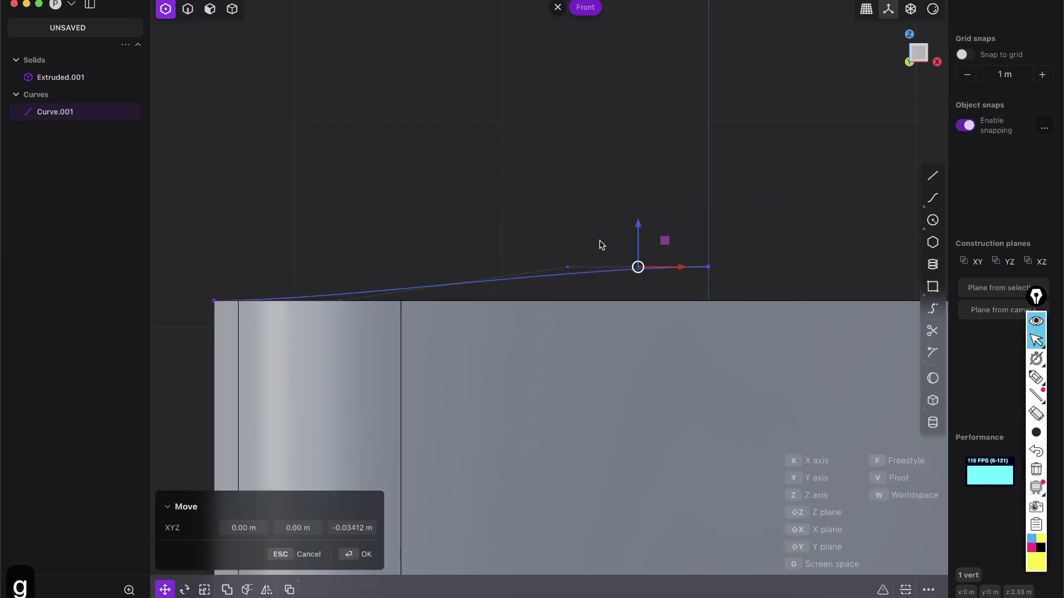
{"action": "key", "text": "Return"}
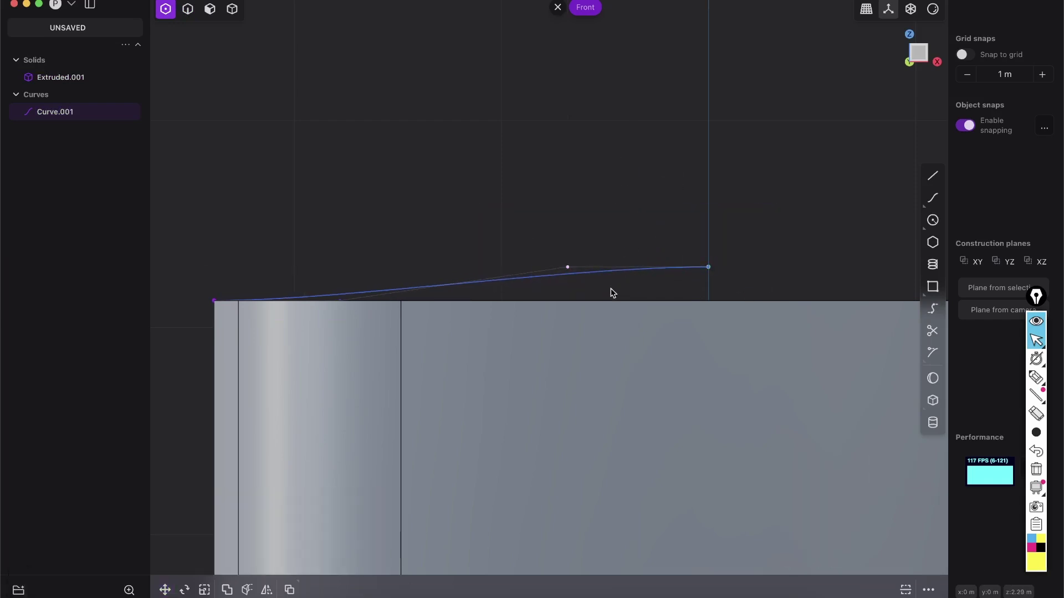
Move the upper inner control point about 0.23 m along negative X, and raise the two upper control points to about z 2.31 m
{"action": "key", "text": "g"}
{"action": "left_click_drag", "start_coordinate": [614, 268], "coordinate": [567, 254]}
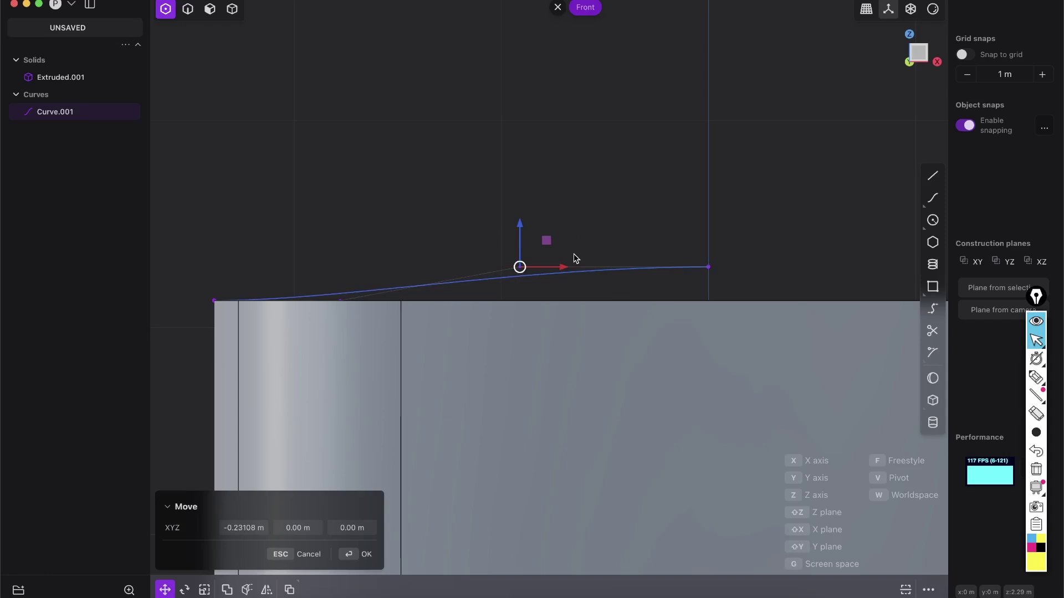
{"action": "right_click", "coordinate": [573, 254]}
{"action": "key", "text": "1"}
{"action": "left_click_drag", "start_coordinate": [448, 217], "coordinate": [761, 275]}
{"action": "left_click_drag", "start_coordinate": [762, 275], "coordinate": [763, 276]}
{"action": "key", "text": "g"}
{"action": "key", "text": "2"}
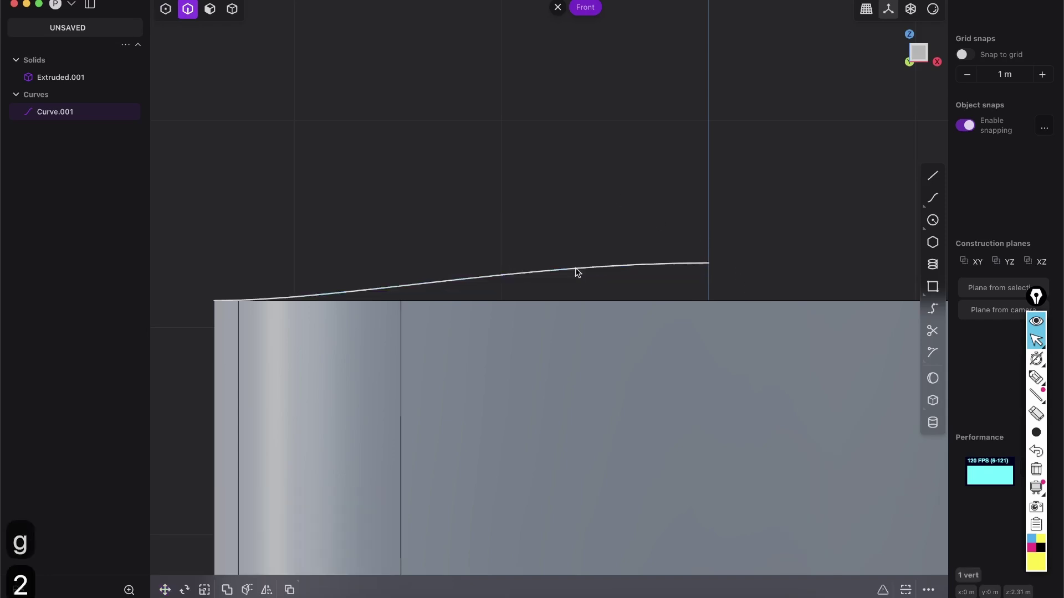
In the front view, move the curve's lower inner and upper inner control points each about 0.1 m along X toward the Z axis
{"action": "scroll", "coordinate": [567, 281], "scroll_direction": "down", "scroll_amount": 4}
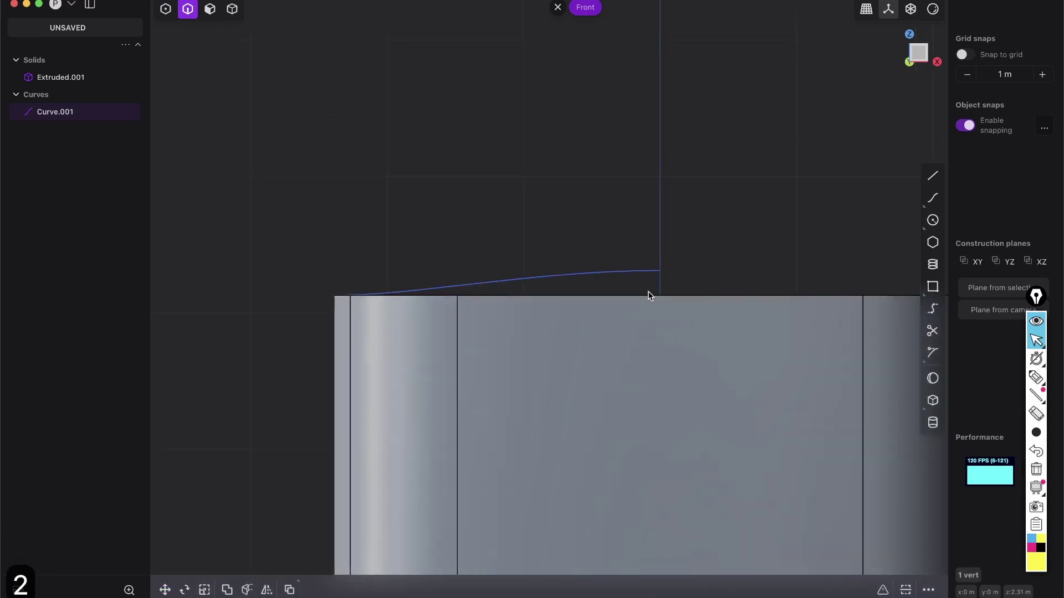
{"action": "middle_click_drag", "start_coordinate": [554, 318], "coordinate": [411, 153]}
{"action": "middle_click_drag", "start_coordinate": [533, 232], "coordinate": [501, 171]}
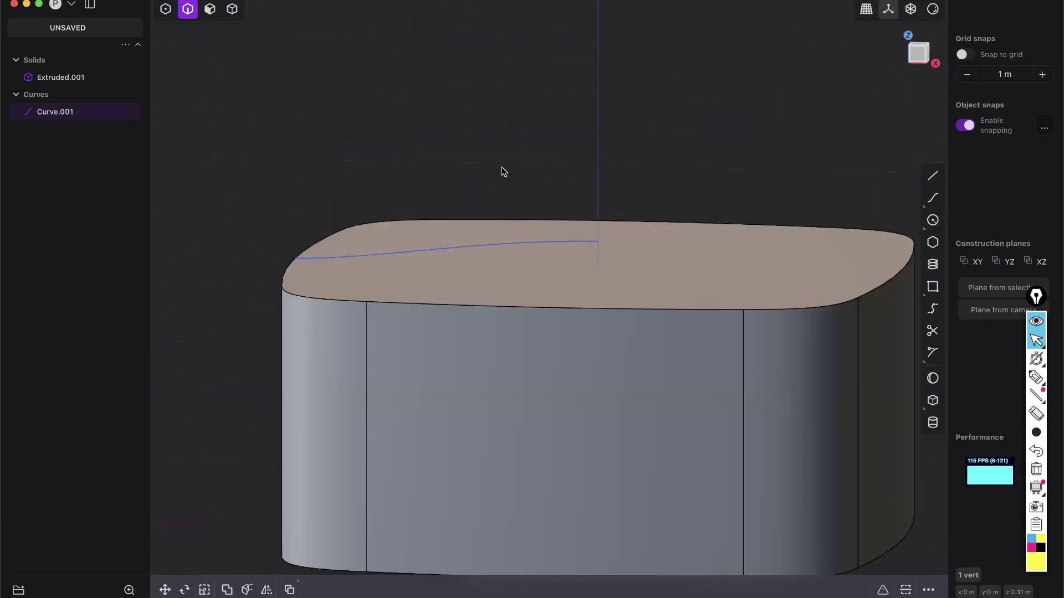
{"action": "left_click", "coordinate": [916, 60]}
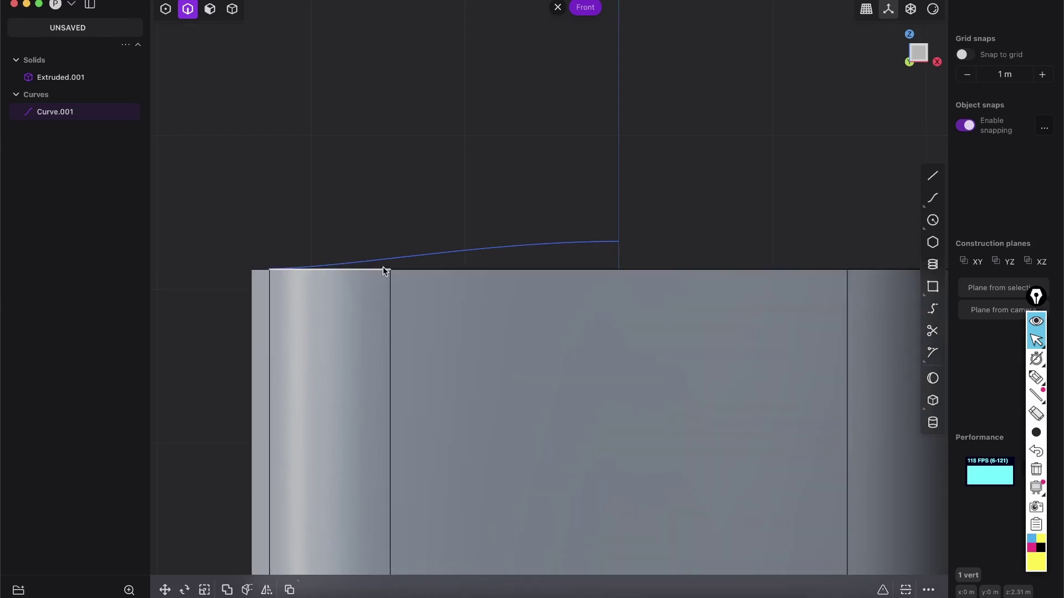
{"action": "key", "text": "1"}
{"action": "scroll", "coordinate": [347, 291], "scroll_direction": "up", "scroll_amount": 3}
{"action": "left_click_drag", "start_coordinate": [306, 242], "coordinate": [383, 299]}
{"action": "key", "text": "g"}
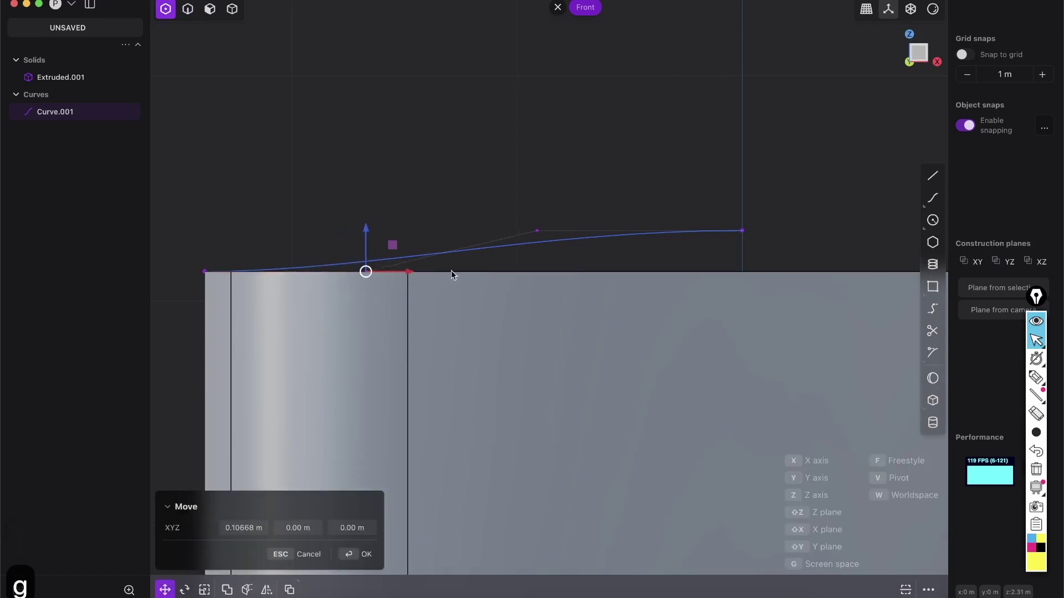
{"action": "left_click", "coordinate": [495, 260]}
{"action": "left_click_drag", "start_coordinate": [500, 204], "coordinate": [555, 239]}
{"action": "key", "text": "g"}
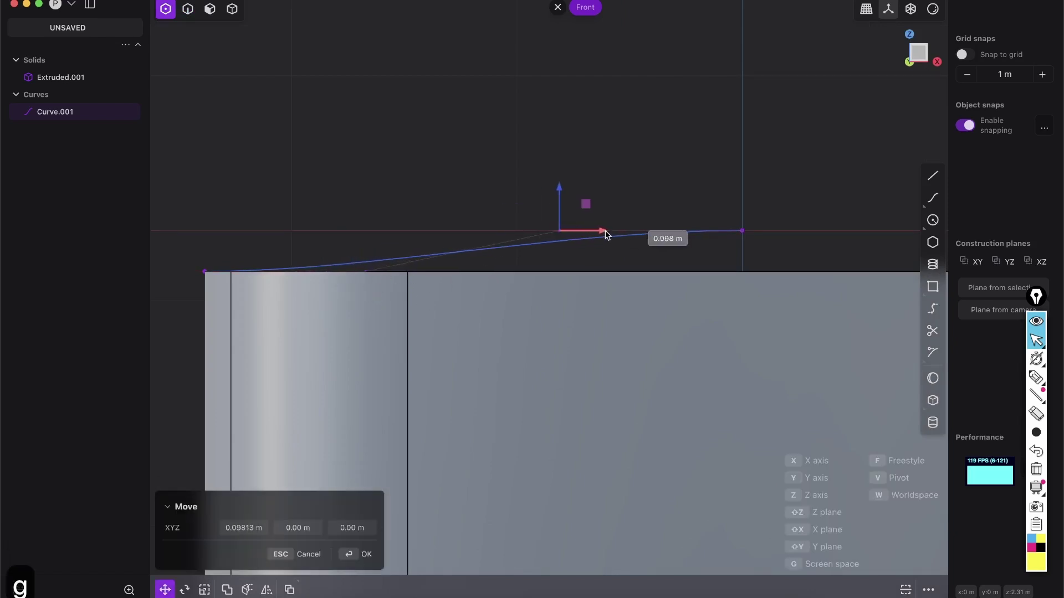
{"action": "left_click", "coordinate": [613, 216]}
Lower the profile curve's two upper control points to about z 2.28 m and select the whole curve
{"action": "left_click_drag", "start_coordinate": [502, 169], "coordinate": [786, 256]}
{"action": "key", "text": "g"}
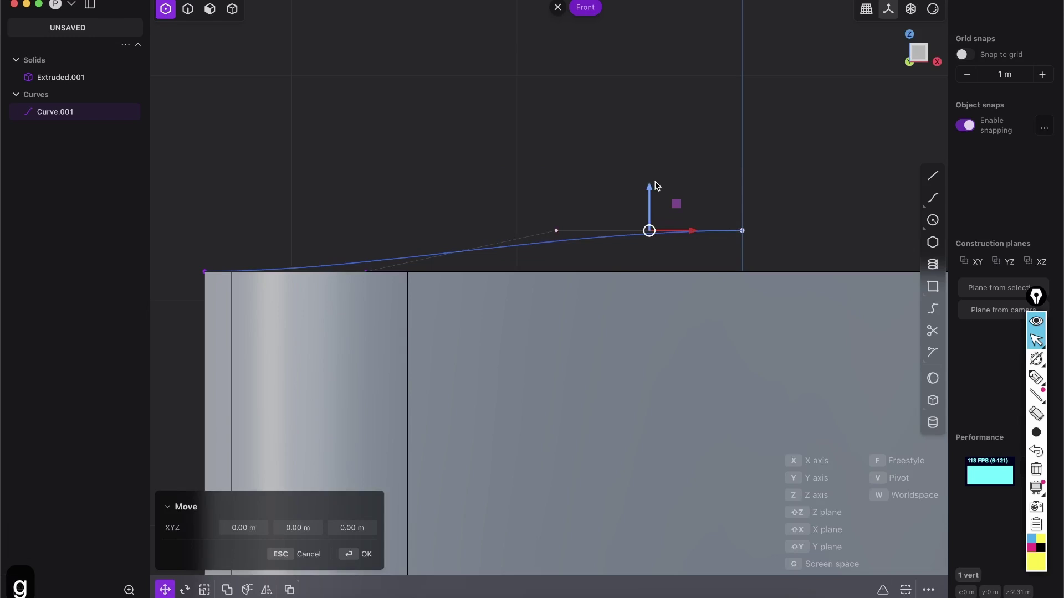
{"action": "left_click_drag", "start_coordinate": [652, 188], "coordinate": [653, 195]}
{"action": "right_click", "coordinate": [682, 177]}
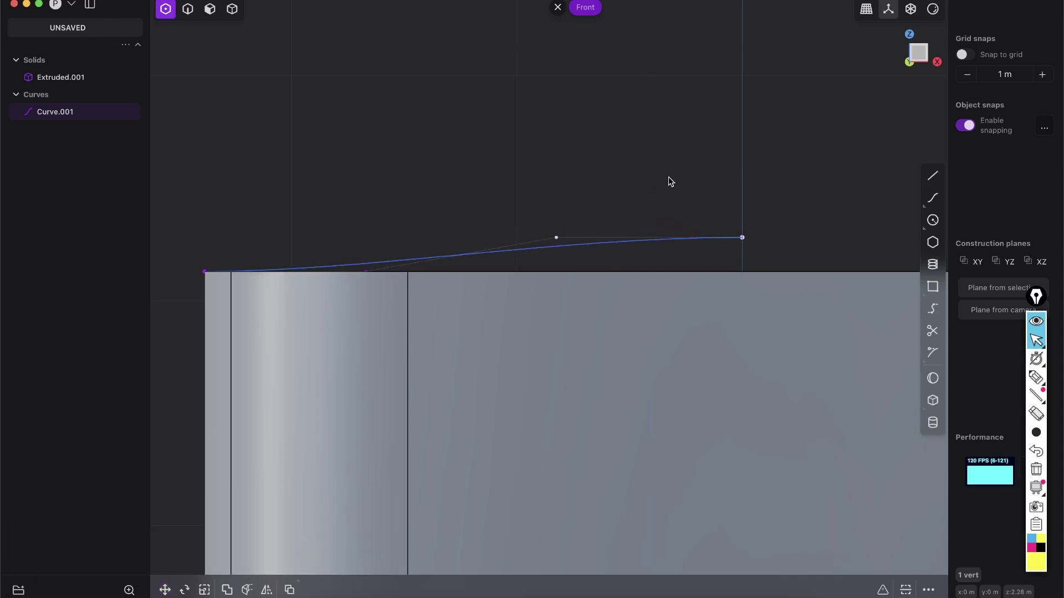
{"action": "key", "text": "2"}
{"action": "scroll", "coordinate": [649, 243], "scroll_direction": "down", "scroll_amount": 5}
{"action": "middle_click_drag", "start_coordinate": [664, 243], "coordinate": [636, 242], "text": "shift"}
{"action": "key", "text": "2"}
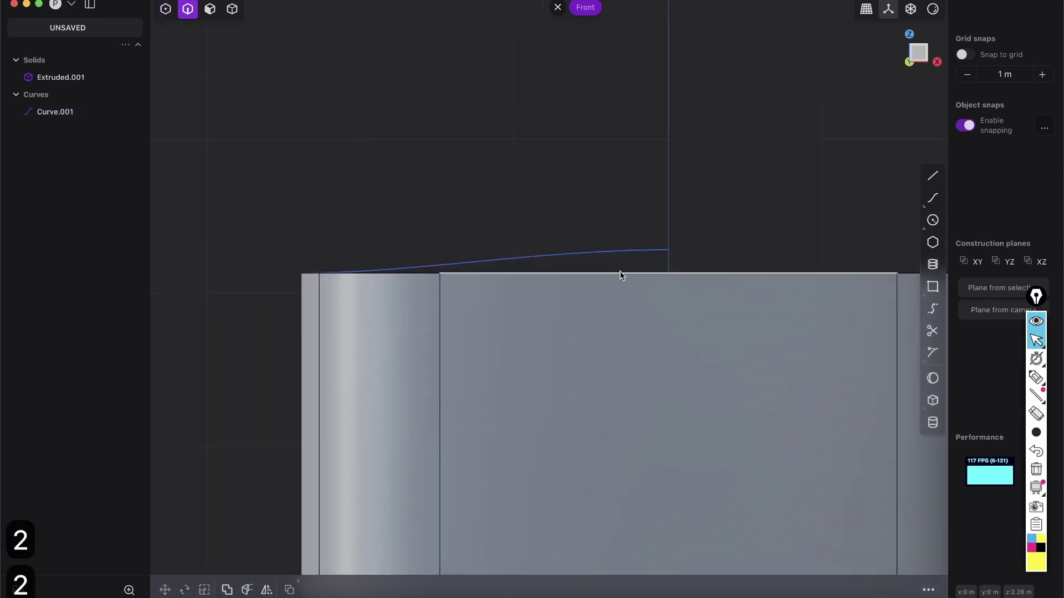
{"action": "left_click", "coordinate": [620, 253]}
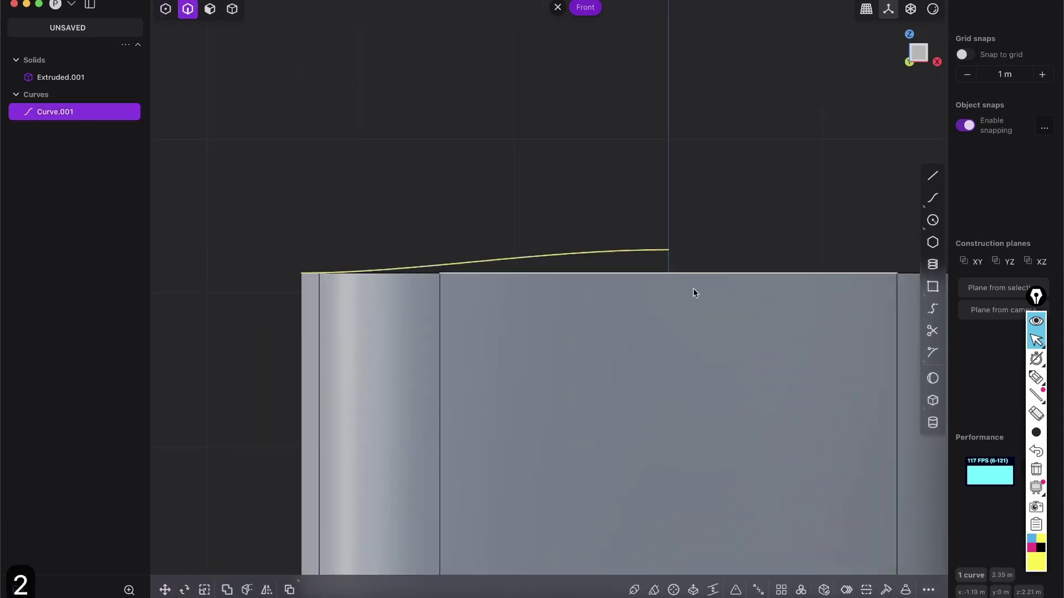
{"action": "left_click", "coordinate": [672, 591]}
{"action": "scroll", "coordinate": [697, 267], "scroll_direction": "up", "scroll_amount": 2}
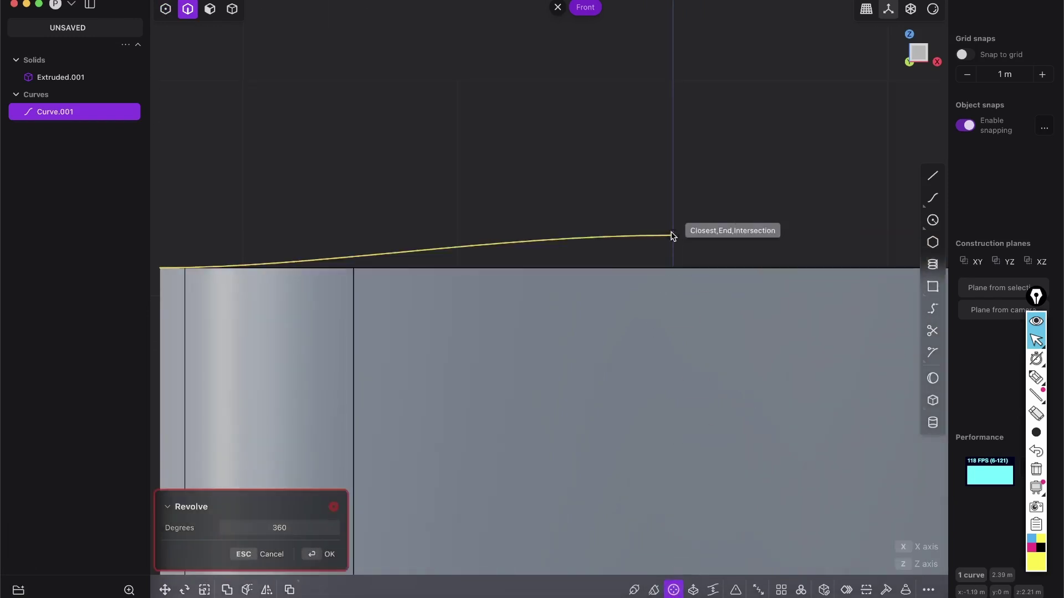
{"action": "left_click", "coordinate": [672, 235]}
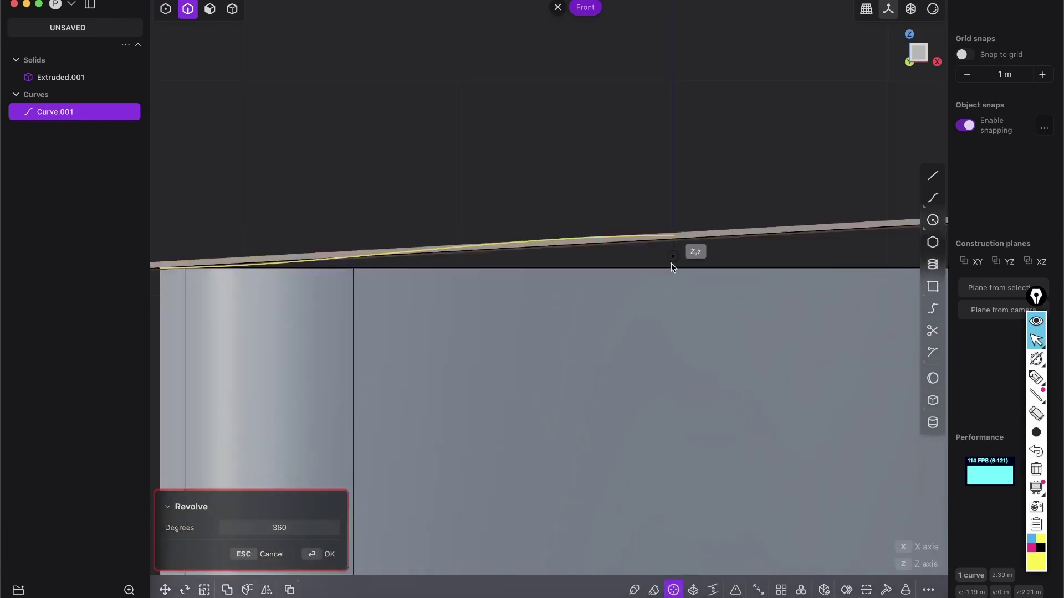
{"action": "scroll", "coordinate": [673, 314], "scroll_direction": "down", "scroll_amount": 3}
{"action": "key", "text": "Escape"}
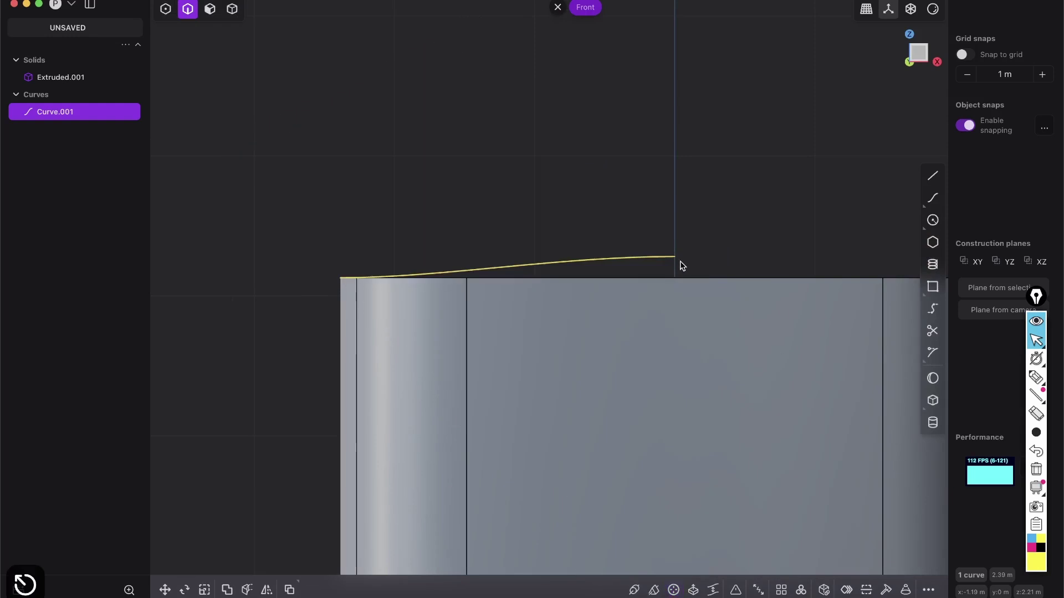
Revolve the profile curve 360 degrees about the vertical Z axis at the block's centre to make a domed sheet
{"action": "scroll", "coordinate": [673, 227], "scroll_direction": "up", "scroll_amount": 3}
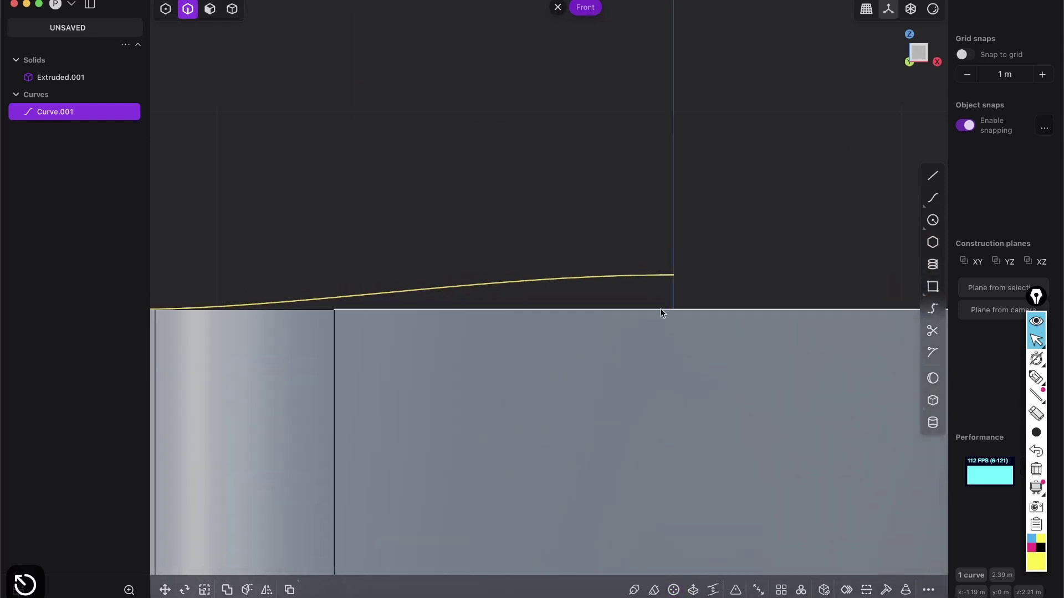
{"action": "left_click", "coordinate": [674, 591]}
{"action": "scroll", "coordinate": [636, 310], "scroll_direction": "down", "scroll_amount": 2}
{"action": "middle_click_drag", "start_coordinate": [636, 311], "coordinate": [948, 113]}
{"action": "left_click", "coordinate": [919, 60]}
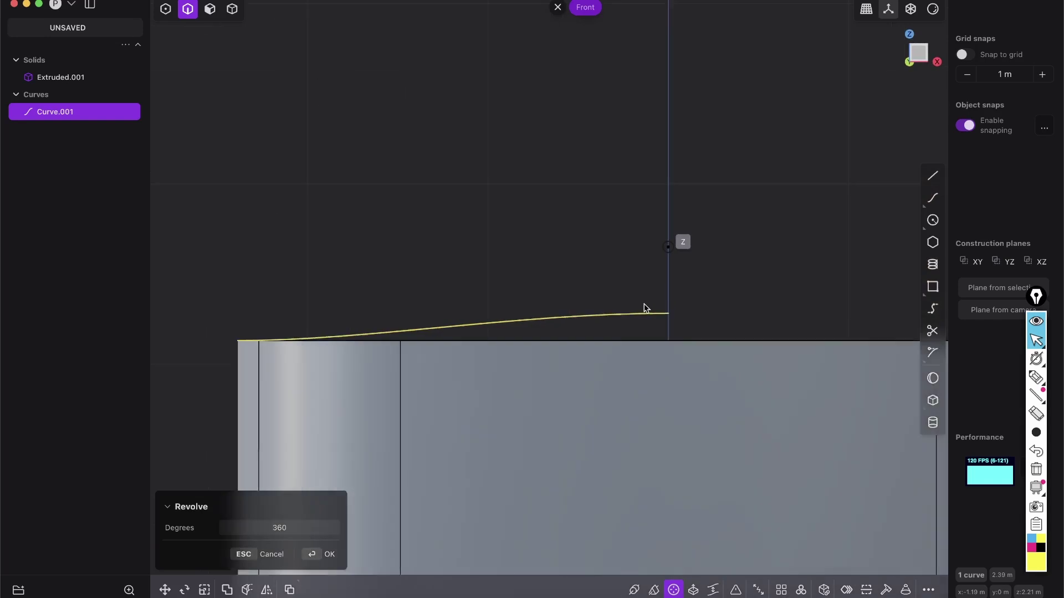
{"action": "left_click", "coordinate": [678, 360]}
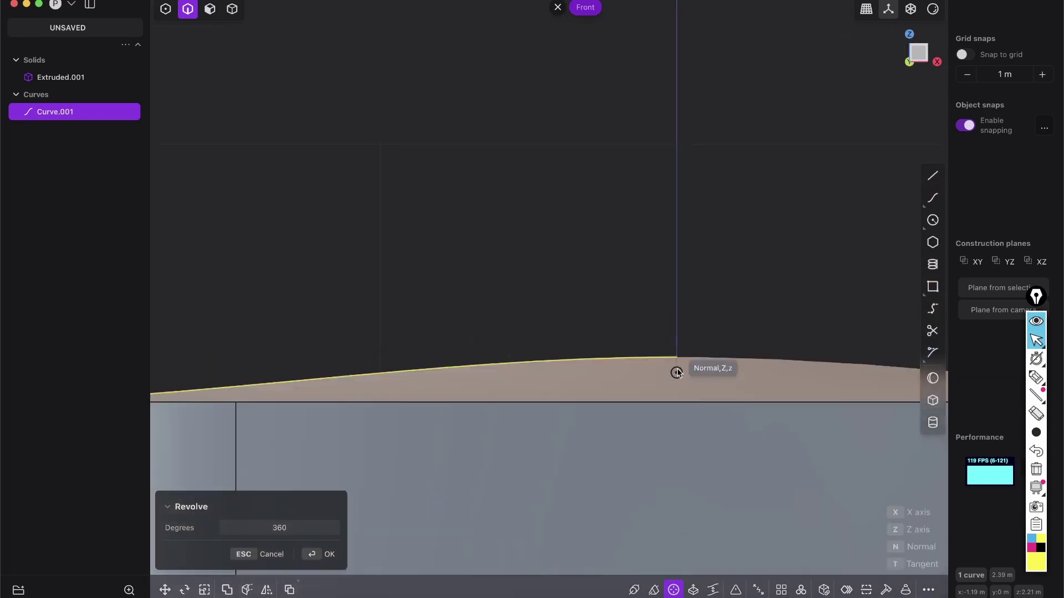
{"action": "left_click", "coordinate": [676, 403]}
{"action": "middle_click_drag", "start_coordinate": [697, 375], "coordinate": [634, 501]}
Delete the profile curve and hide the edge display to inspect how the revolved dome meets the block's corners
{"action": "left_click", "coordinate": [363, 311]}
{"action": "key", "text": "shift+e"}
{"action": "scroll", "coordinate": [590, 327], "scroll_direction": "down", "scroll_amount": 3}
{"action": "middle_click_drag", "start_coordinate": [589, 327], "coordinate": [594, 254]}
{"action": "key", "text": "2"}
{"action": "key", "text": "x"}
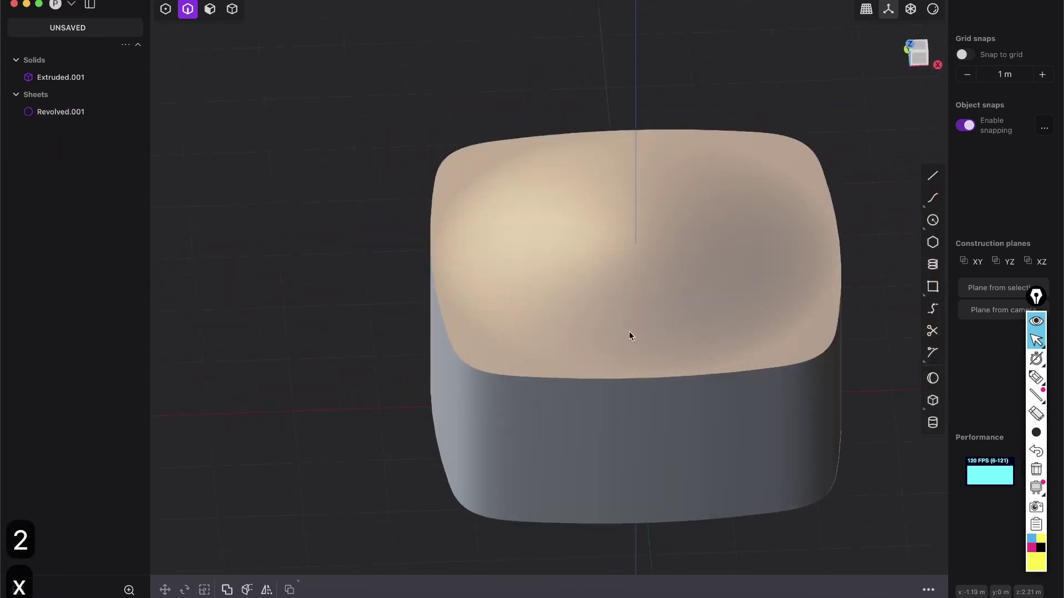
{"action": "key", "text": "shift+e"}
{"action": "key", "text": "x"}
{"action": "middle_click_drag", "start_coordinate": [706, 295], "coordinate": [456, 352]}
{"action": "key", "text": "shift+e"}
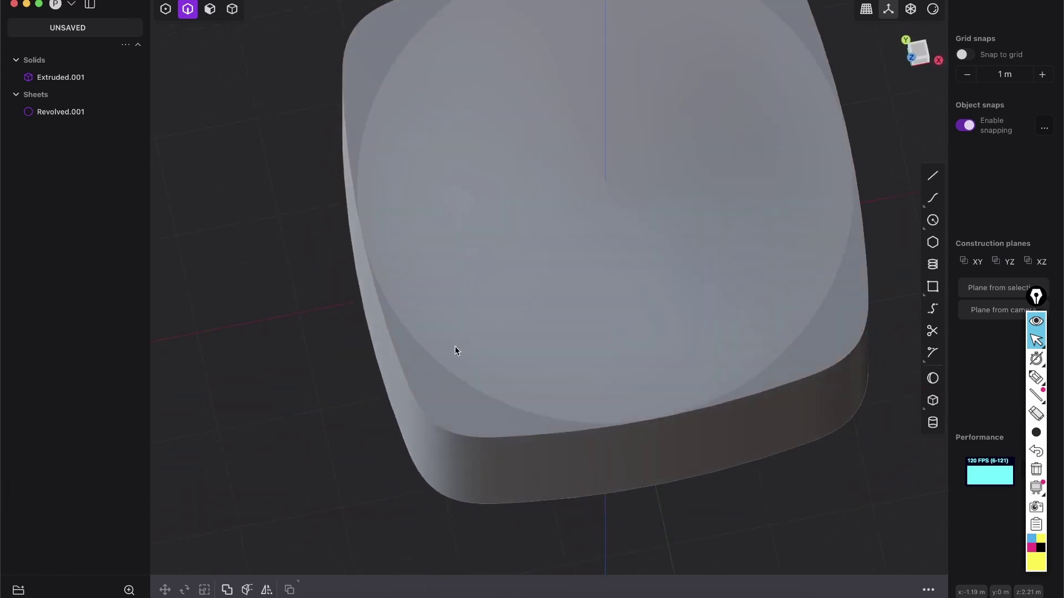
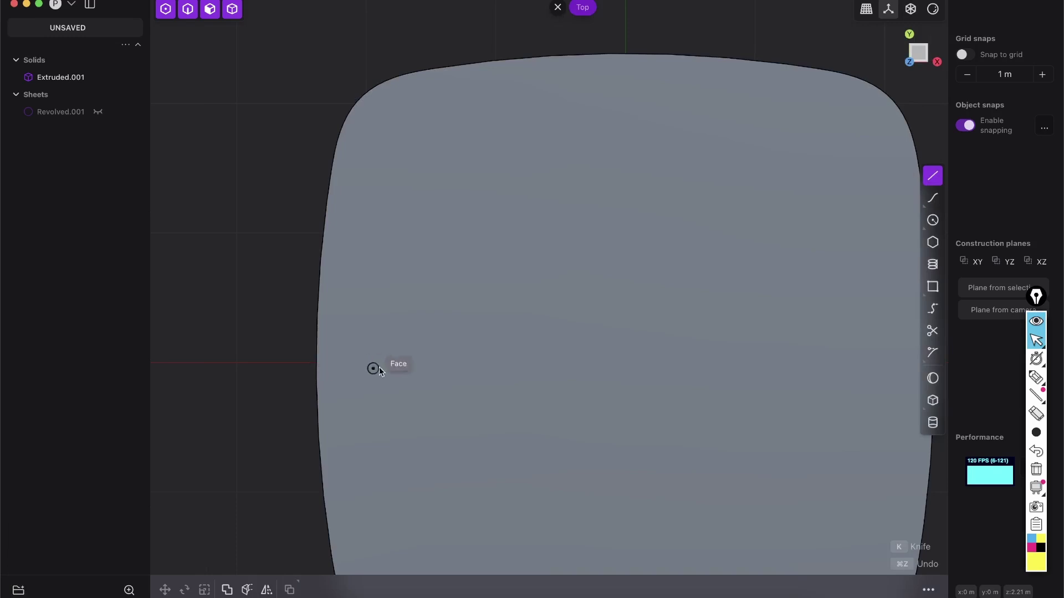
In the top view, draw a circle of about 2.39 m radius centred on the block, reaching the midpoints of its sides
{"action": "key", "text": "Escape"}
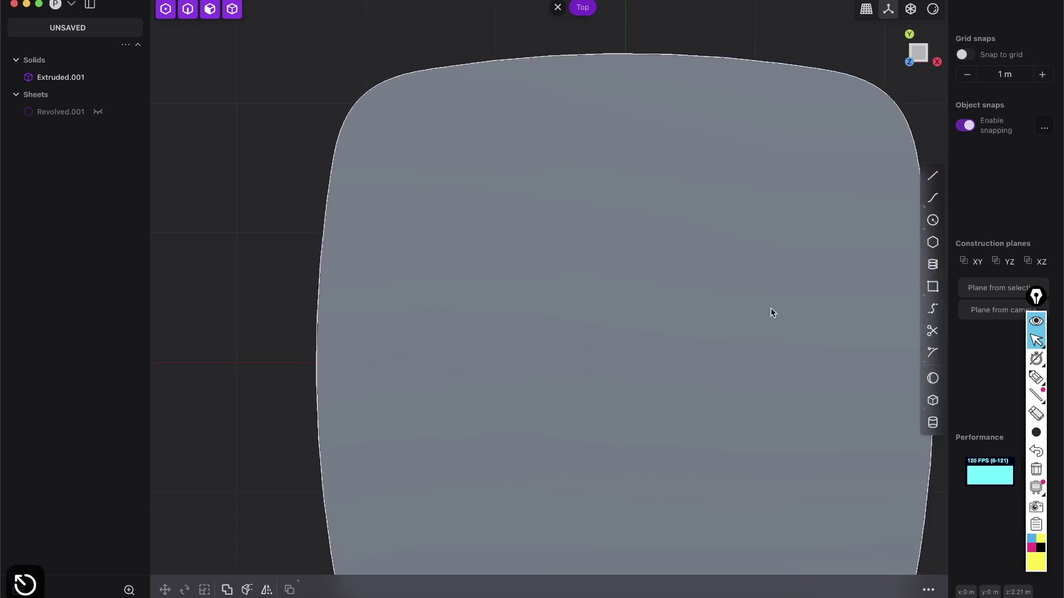
{"action": "scroll", "coordinate": [753, 311], "scroll_direction": "down", "scroll_amount": 5}
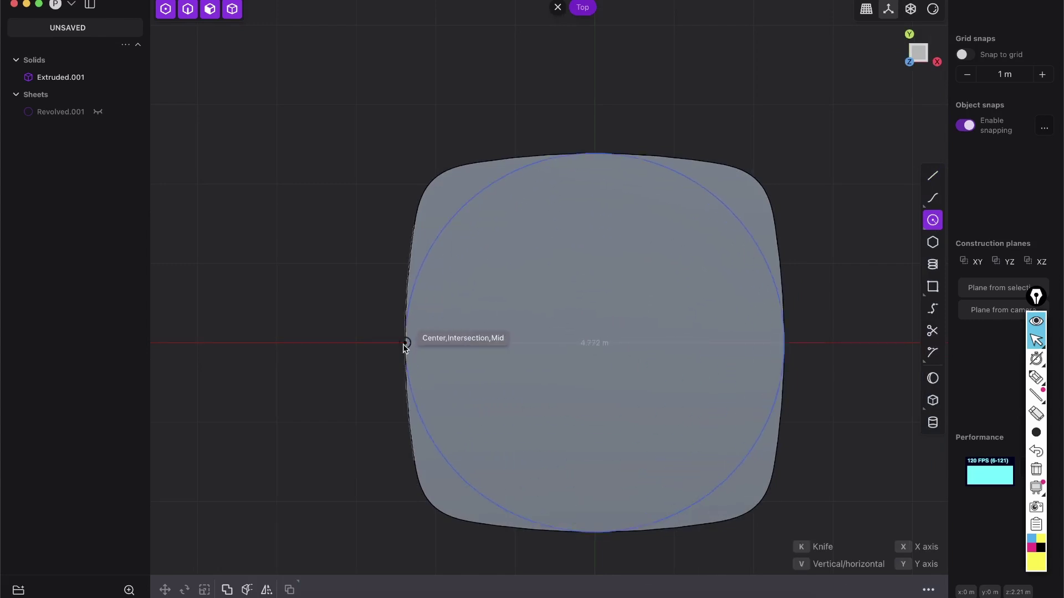
{"action": "key", "text": "Return"}
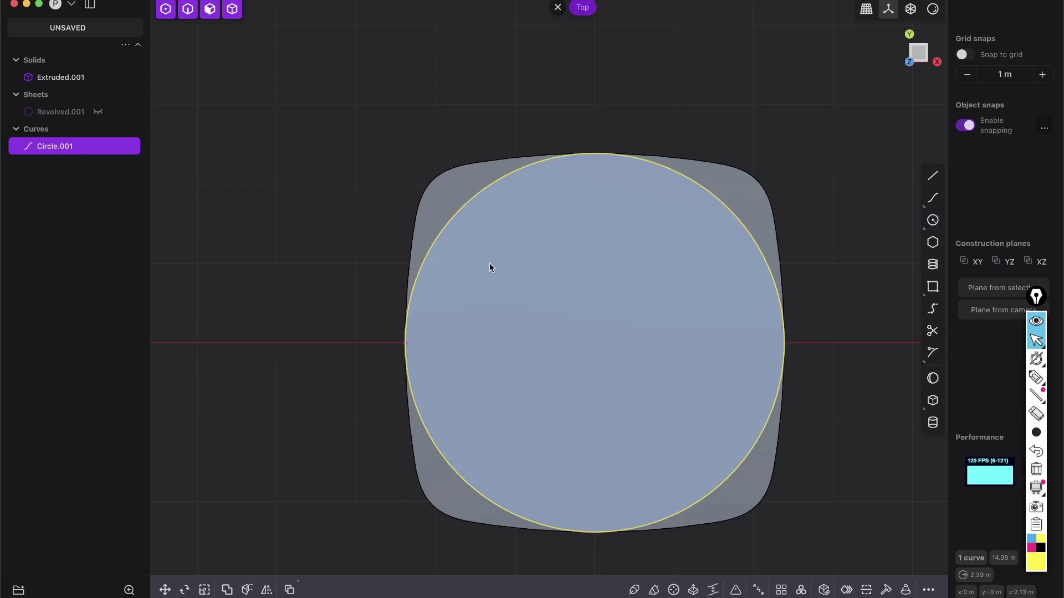
Imprint the circle onto the block with the Vector method along Z, bidirectionally, and check the divided top face
{"action": "type", "text": "fimp"}
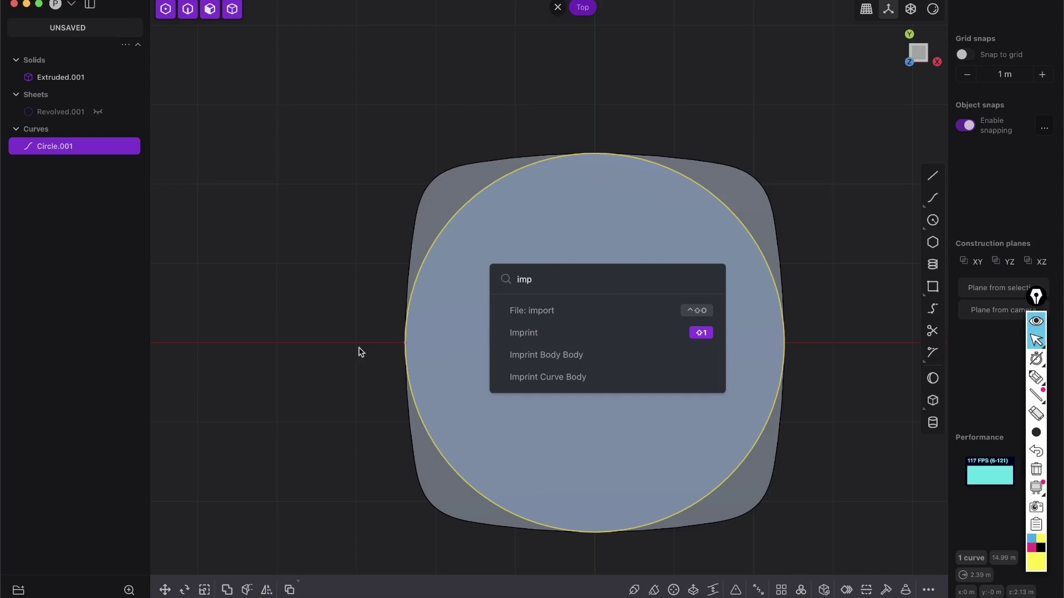
{"action": "key", "text": "Escape"}
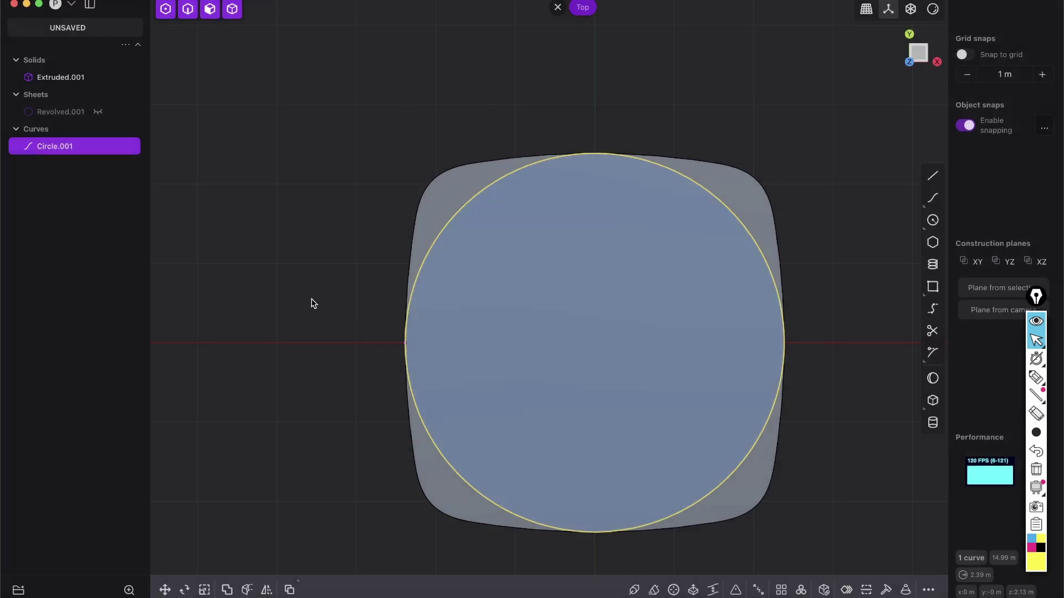
{"action": "key", "text": "shift+1"}
{"action": "left_click", "coordinate": [447, 202]}
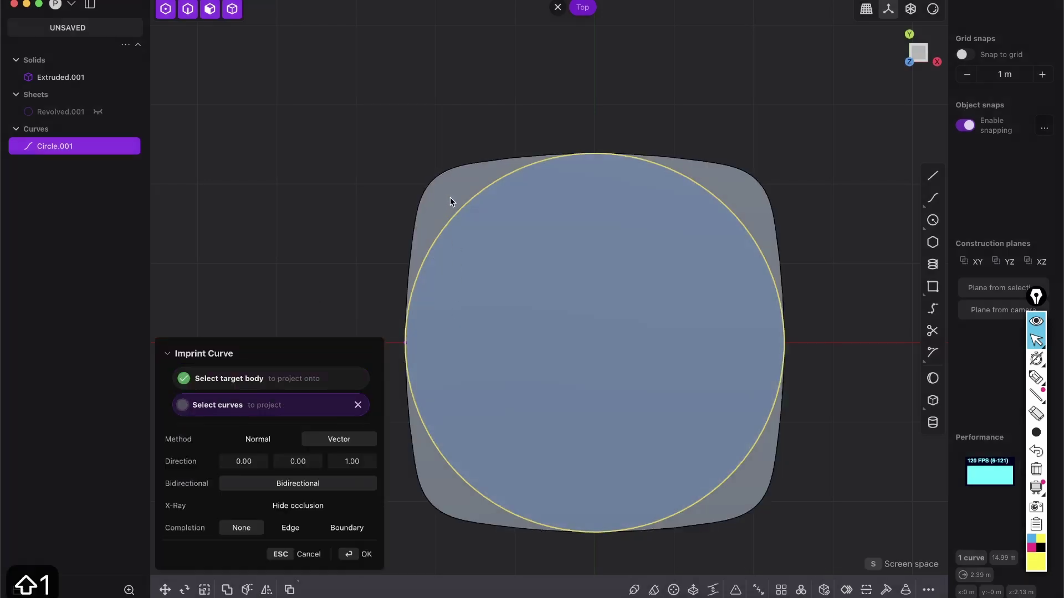
{"action": "left_click", "coordinate": [457, 215]}
{"action": "middle_click_drag", "start_coordinate": [308, 280], "coordinate": [390, 246]}
{"action": "scroll", "coordinate": [390, 246], "scroll_direction": "up", "scroll_amount": 1}
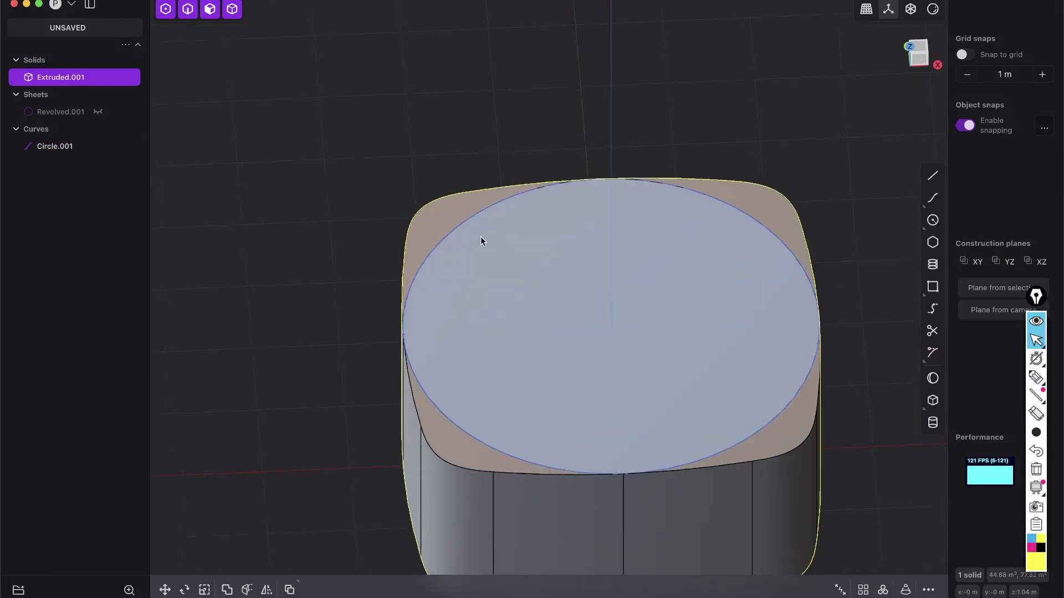
Delete the circle curve and remove the circular top face inside its imprint, opening the block
{"action": "key", "text": "2"}
{"action": "key", "text": "x"}
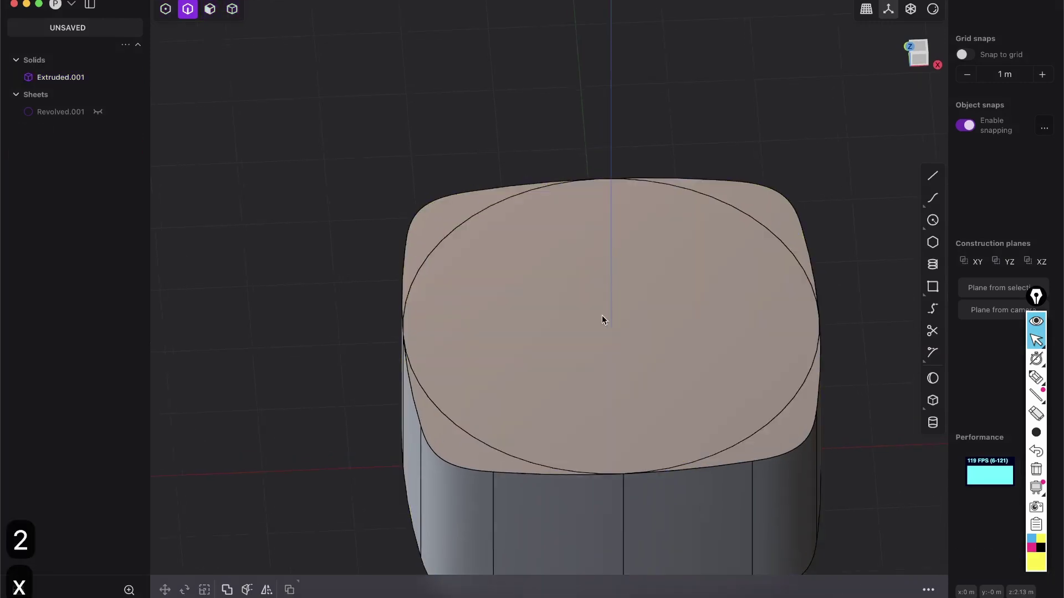
{"action": "left_click", "coordinate": [211, 10]}
{"action": "left_click", "coordinate": [540, 274]}
{"action": "middle_click_drag", "start_coordinate": [662, 266], "coordinate": [664, 193]}
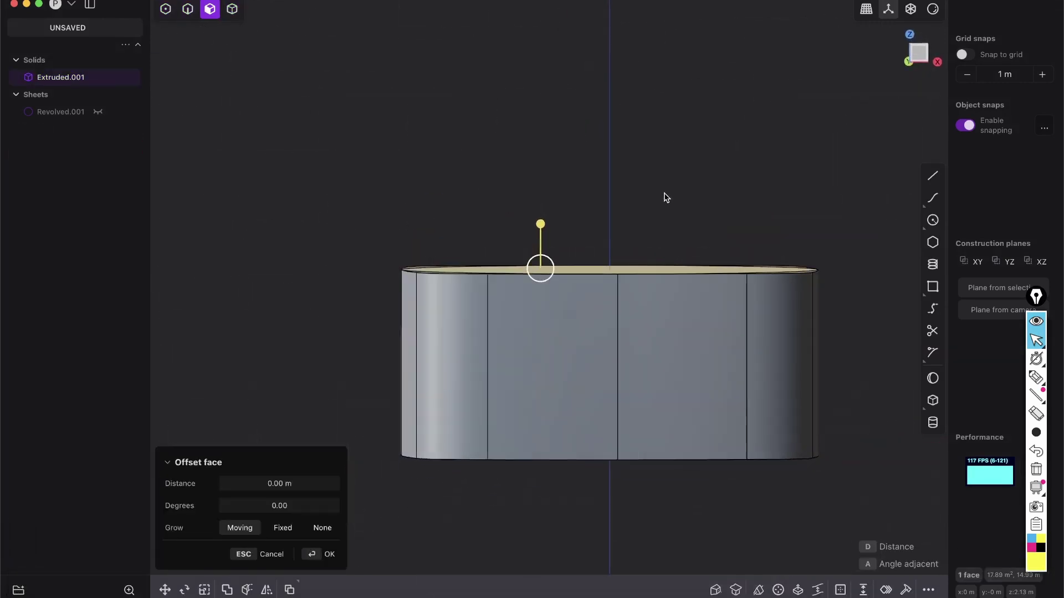
{"action": "key", "text": "x"}
{"action": "middle_click_drag", "start_coordinate": [641, 273], "coordinate": [674, 215]}
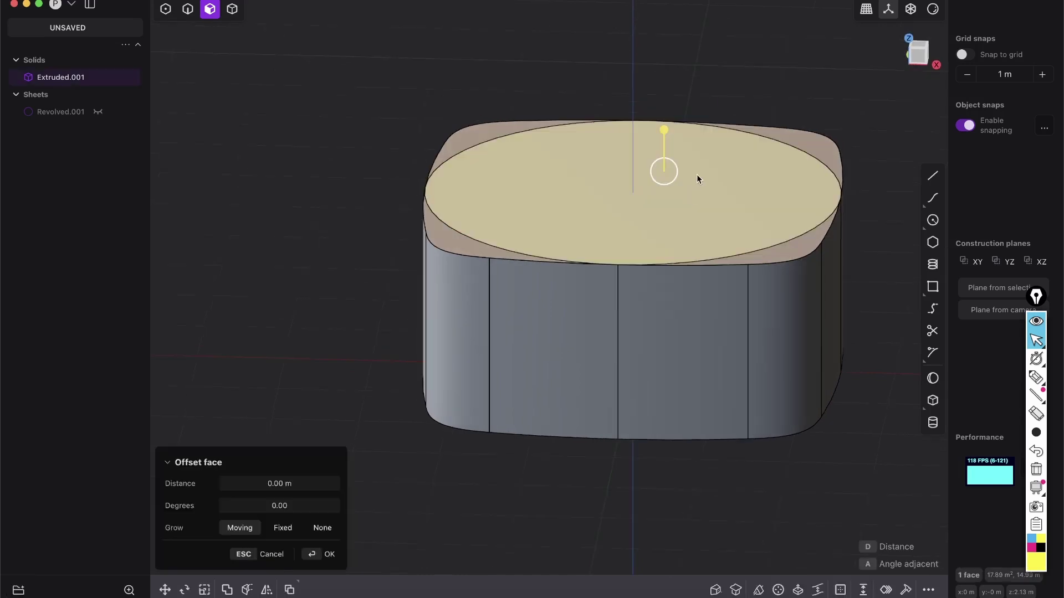
{"action": "key", "text": "shift+x"}
{"action": "middle_click_drag", "start_coordinate": [688, 195], "coordinate": [661, 234], "text": "shift"}
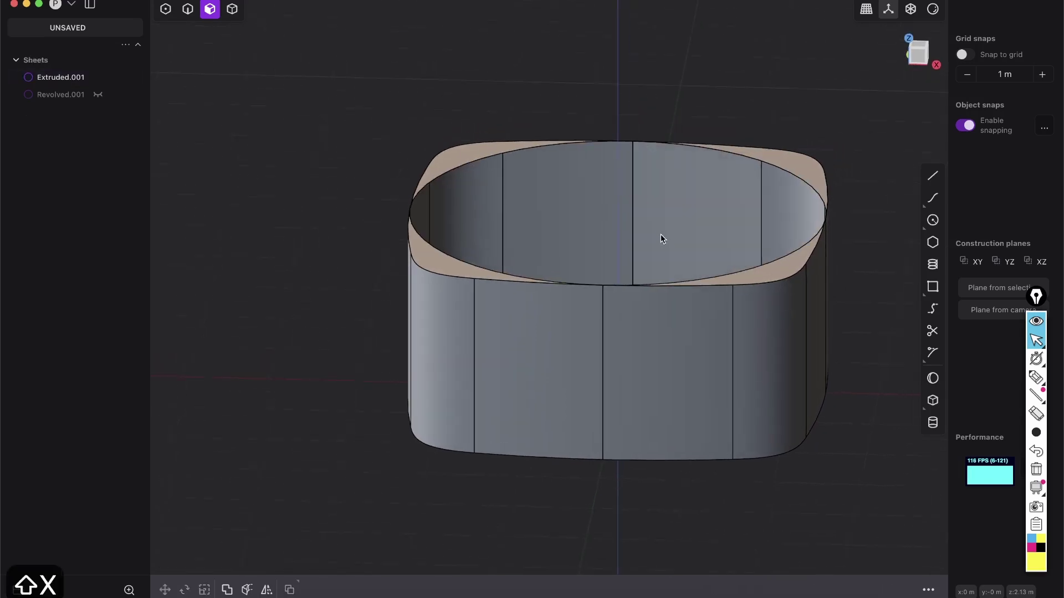
Unhide the revolved dome sheet and join it with the open block into one solid
{"action": "key", "text": "alt+h"}
{"action": "mouse_move", "coordinate": [575, 228]}
{"action": "middle_mouse_down"}
{"action": "mouse_move", "coordinate": [654, 285]}
{"action": "mouse_move", "coordinate": [610, 266]}
{"action": "mouse_move", "coordinate": [658, 268]}
{"action": "mouse_move", "coordinate": [603, 375]}
{"action": "mouse_move", "coordinate": [672, 330]}
{"action": "mouse_move", "coordinate": [661, 309]}
{"action": "mouse_move", "coordinate": [627, 302]}
{"action": "mouse_move", "coordinate": [646, 288]}
{"action": "mouse_move", "coordinate": [676, 305]}
{"action": "mouse_move", "coordinate": [691, 348]}
{"action": "mouse_move", "coordinate": [667, 347]}
{"action": "mouse_move", "coordinate": [660, 332]}
{"action": "mouse_move", "coordinate": [515, 380]}
{"action": "mouse_move", "coordinate": [582, 316]}
{"action": "mouse_move", "coordinate": [576, 295]}
{"action": "middle_mouse_up"}
{"action": "key", "text": "shift+e"}
{"action": "key", "text": "Tab"}
{"action": "key", "text": "shift+e"}
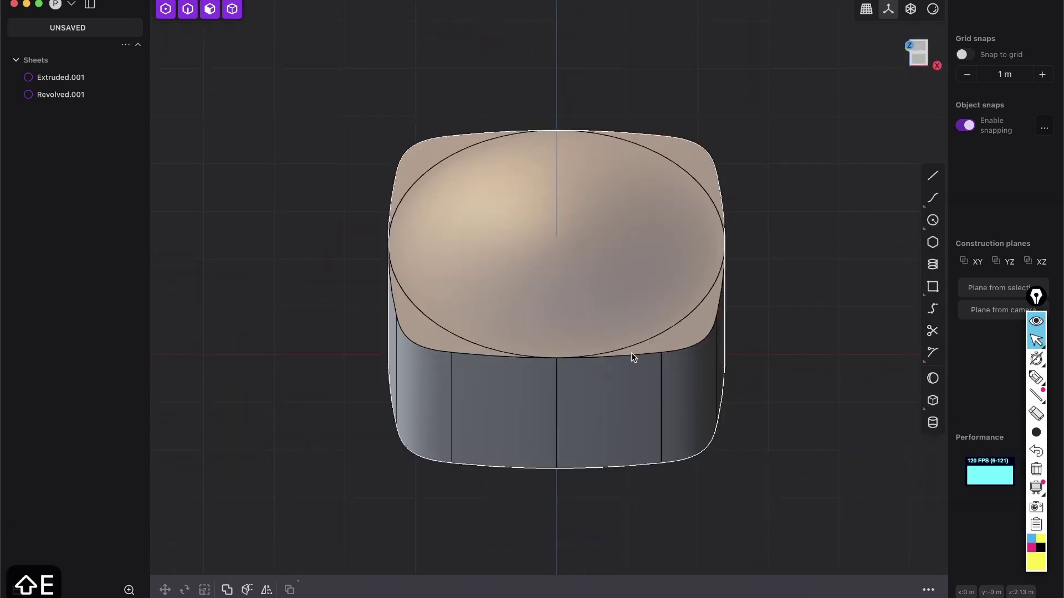
{"action": "left_click_drag", "start_coordinate": [829, 502], "coordinate": [501, 132]}
{"action": "key", "text": "j"}
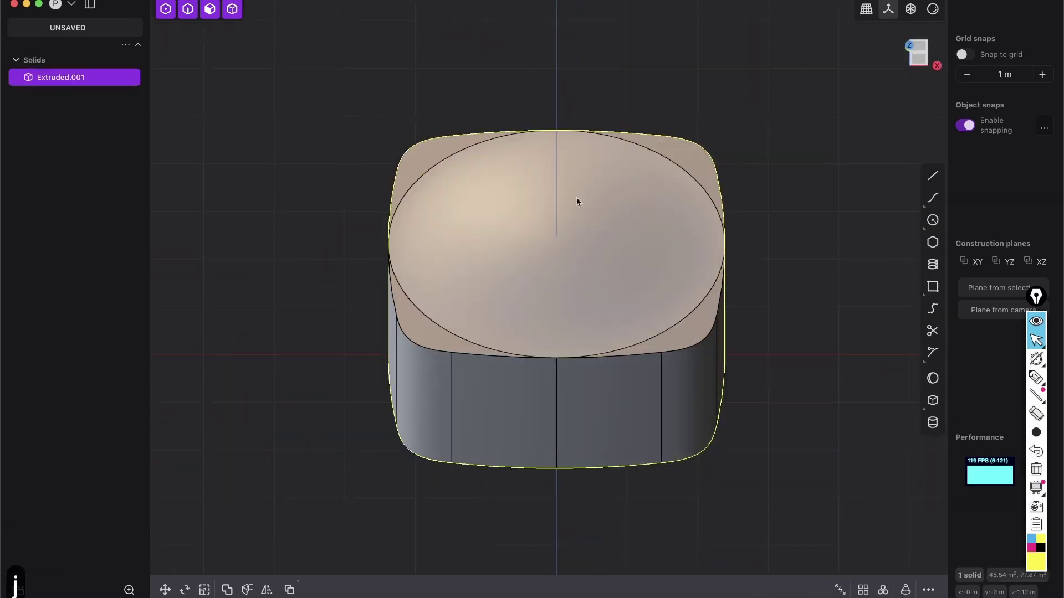
Examine the joined dome and the circular edge around it from above and at an angle
{"action": "middle_click_drag", "start_coordinate": [454, 563], "coordinate": [490, 337]}
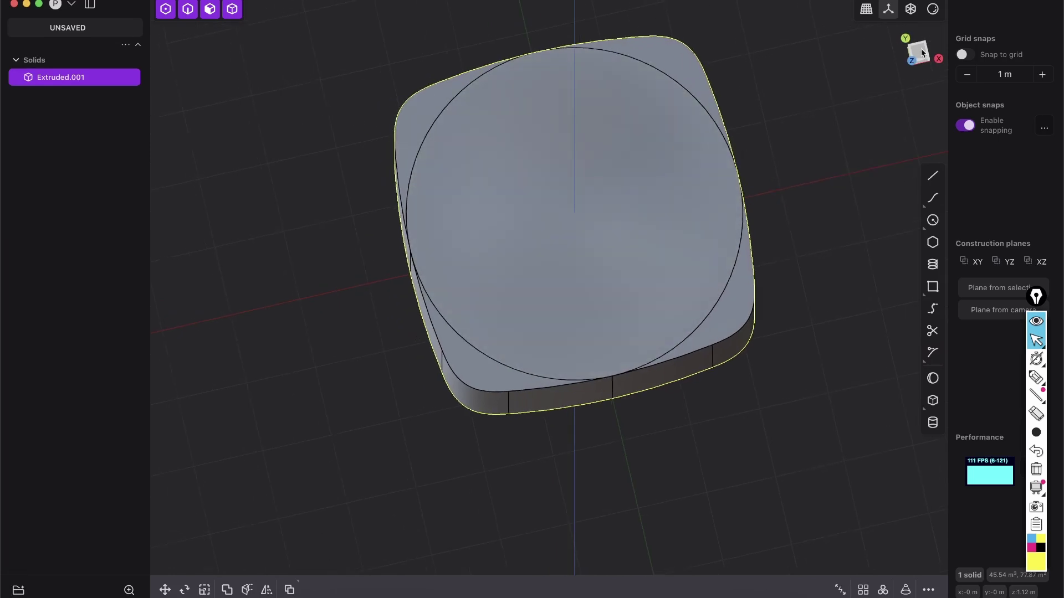
{"action": "left_click", "coordinate": [920, 50]}
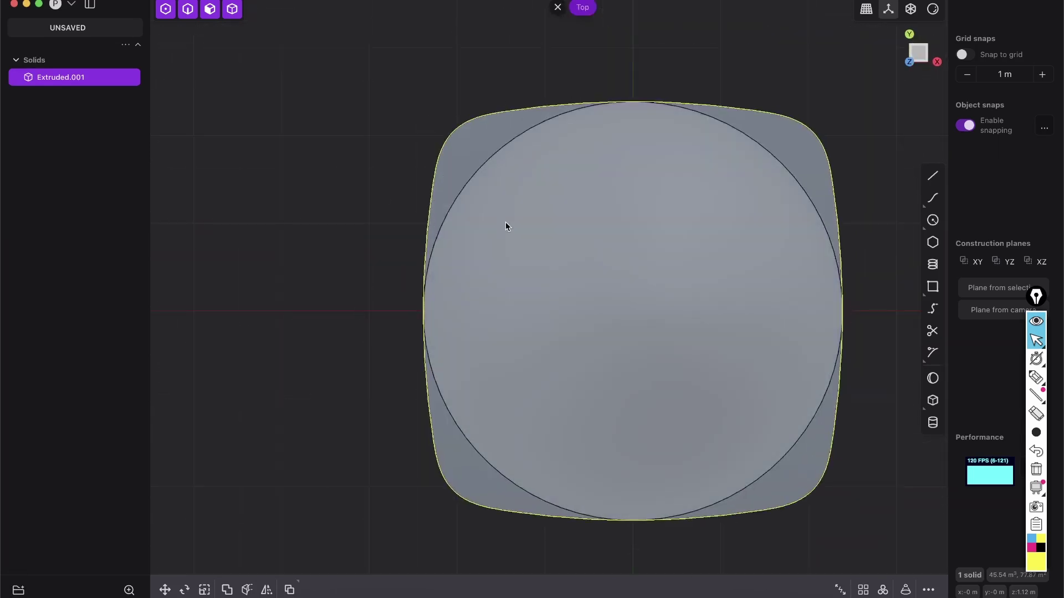
{"action": "scroll", "coordinate": [476, 199], "scroll_direction": "down", "scroll_amount": 3}
{"action": "scroll", "coordinate": [456, 221], "scroll_direction": "up", "scroll_amount": 2}
{"action": "middle_click_drag", "start_coordinate": [458, 271], "coordinate": [683, 240]}
{"action": "left_click", "coordinate": [918, 49]}
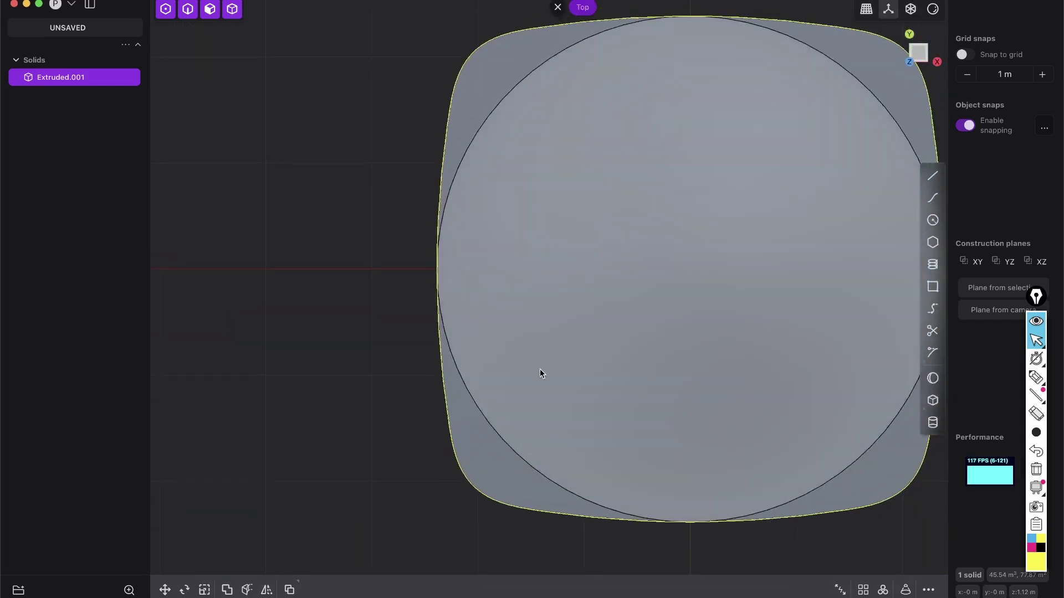
{"action": "middle_click_drag", "start_coordinate": [468, 244], "coordinate": [493, 274], "text": "shift"}
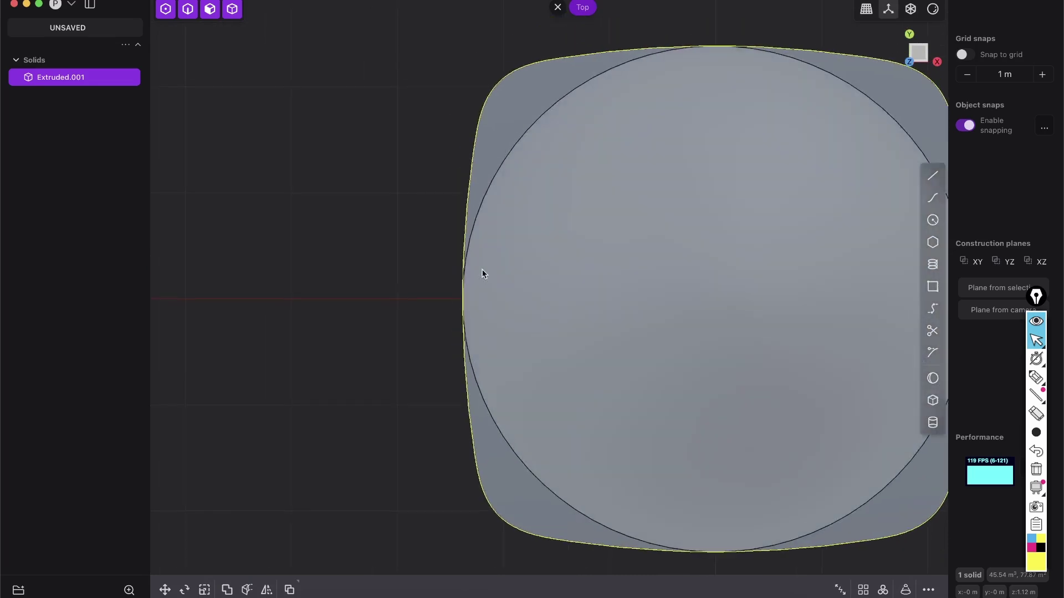
{"action": "scroll", "coordinate": [493, 273], "scroll_direction": "down", "scroll_amount": 5}
{"action": "left_click_drag", "start_coordinate": [526, 247], "coordinate": [547, 257], "text": "shift"}
{"action": "scroll", "coordinate": [521, 277], "scroll_direction": "up", "scroll_amount": 3}
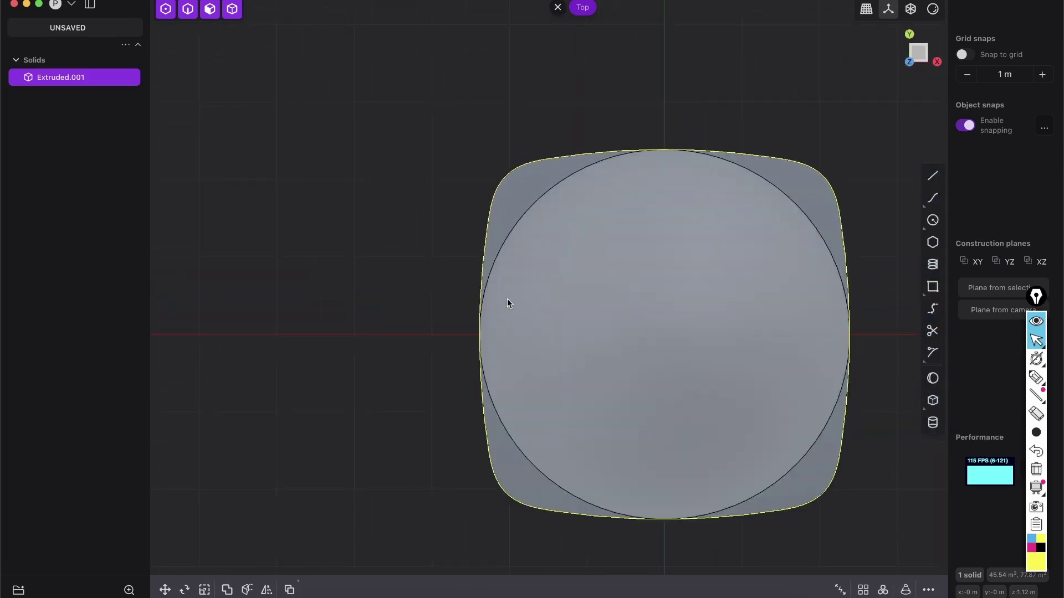
{"action": "scroll", "coordinate": [518, 250], "scroll_direction": "down", "scroll_amount": 3}
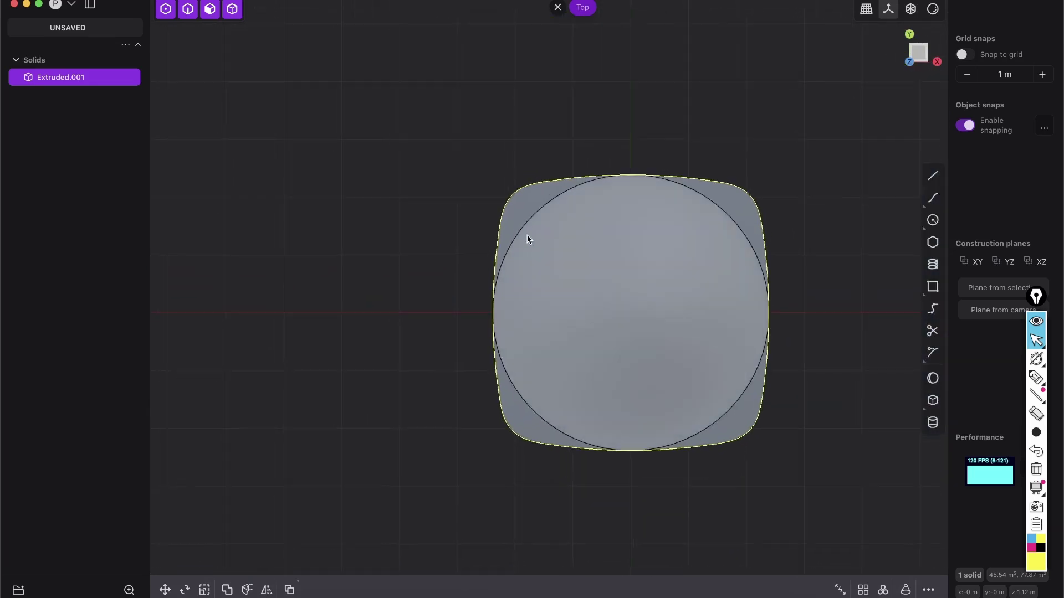
{"action": "middle_click_drag", "start_coordinate": [558, 261], "coordinate": [556, 339]}
Draw a circle of about 4.39 m radius centred on the X axis at x -6 m, overlapping the block's -X side
{"action": "key", "text": "shift+e"}
{"action": "left_click", "coordinate": [920, 50]}
{"action": "middle_click_drag", "start_coordinate": [448, 300], "coordinate": [906, 251], "text": "shift"}
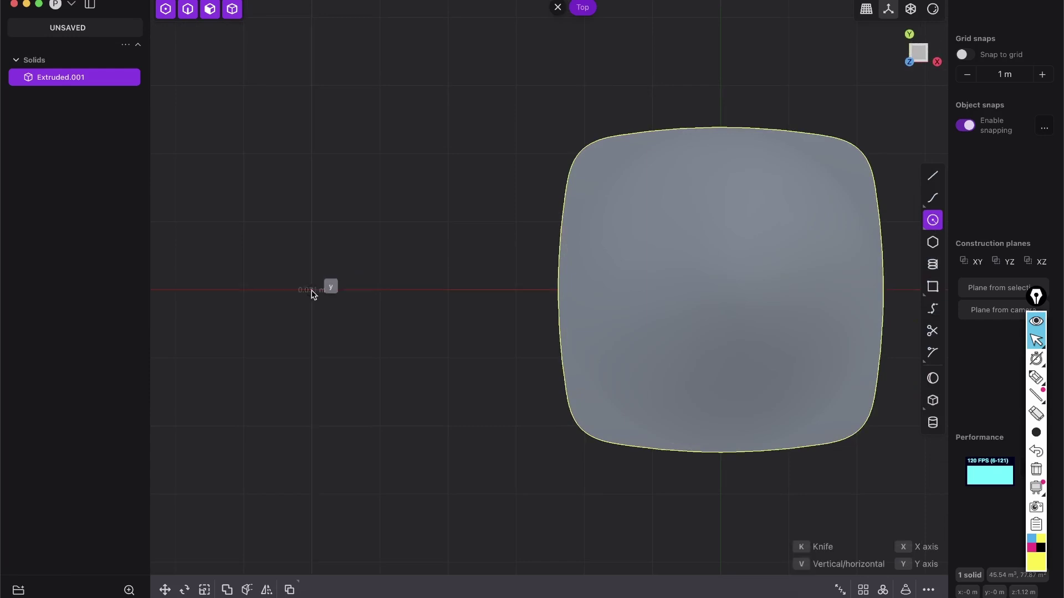
{"action": "key", "text": "shift+z"}
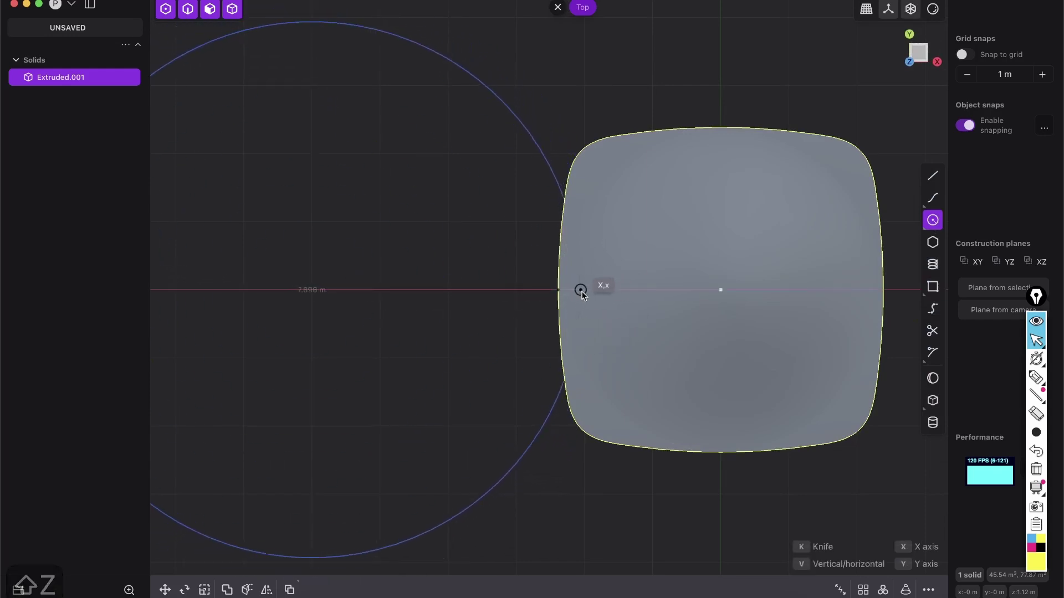
{"action": "left_click", "coordinate": [611, 297]}
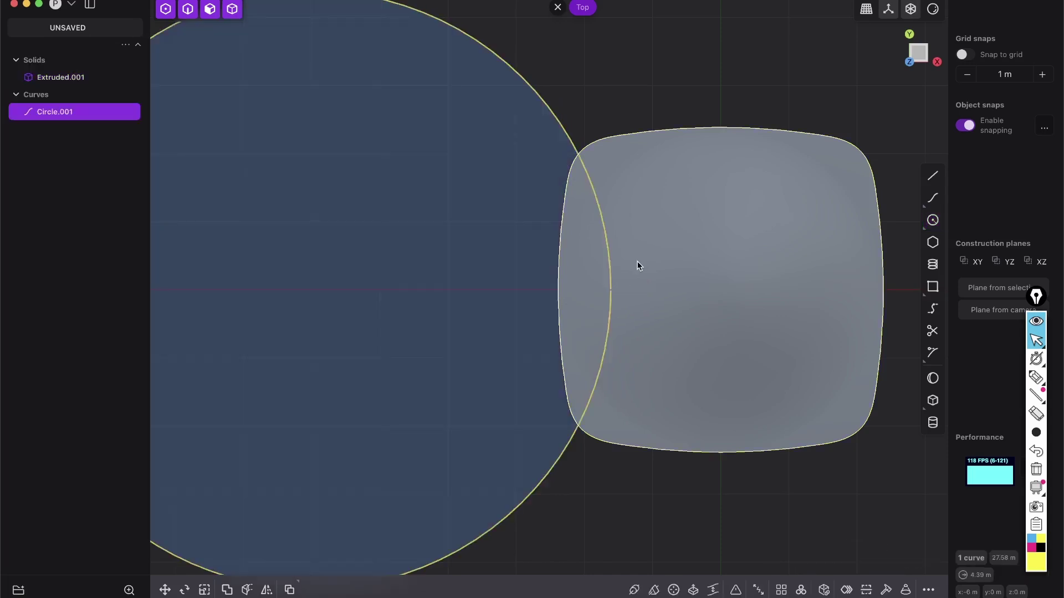
{"action": "key", "text": "shift+e"}
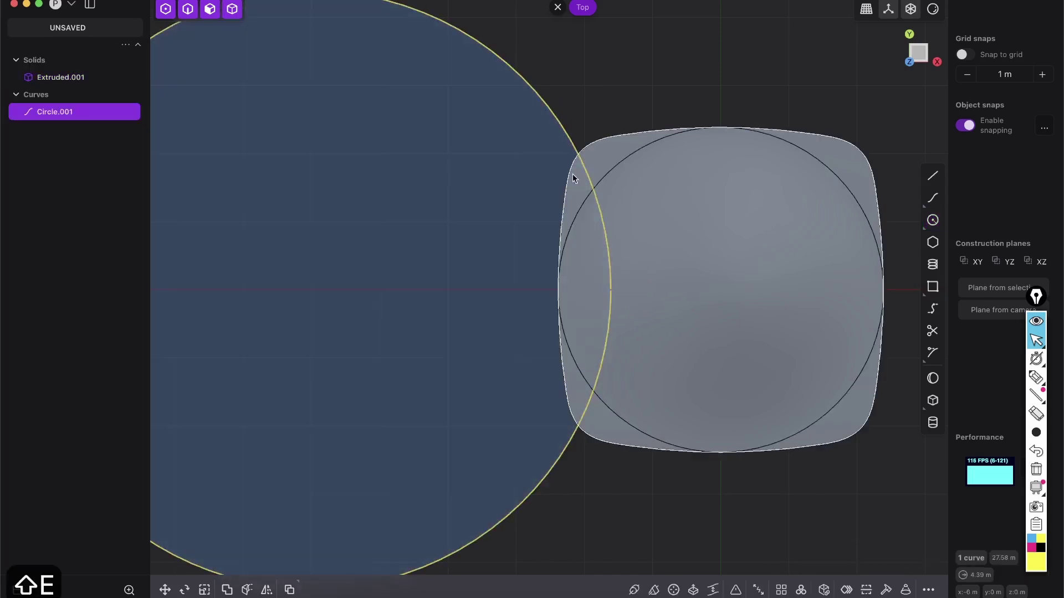
{"action": "key", "text": "shift+e"}
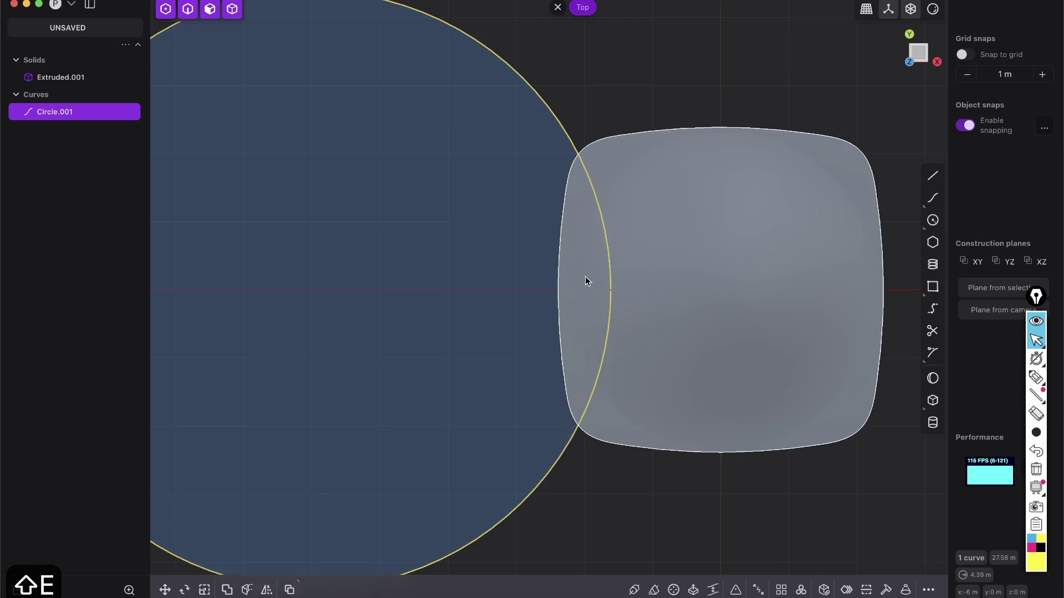
{"action": "middle_click_drag", "start_coordinate": [590, 276], "coordinate": [610, 248]}
{"action": "middle_click_drag", "start_coordinate": [596, 298], "coordinate": [579, 318]}
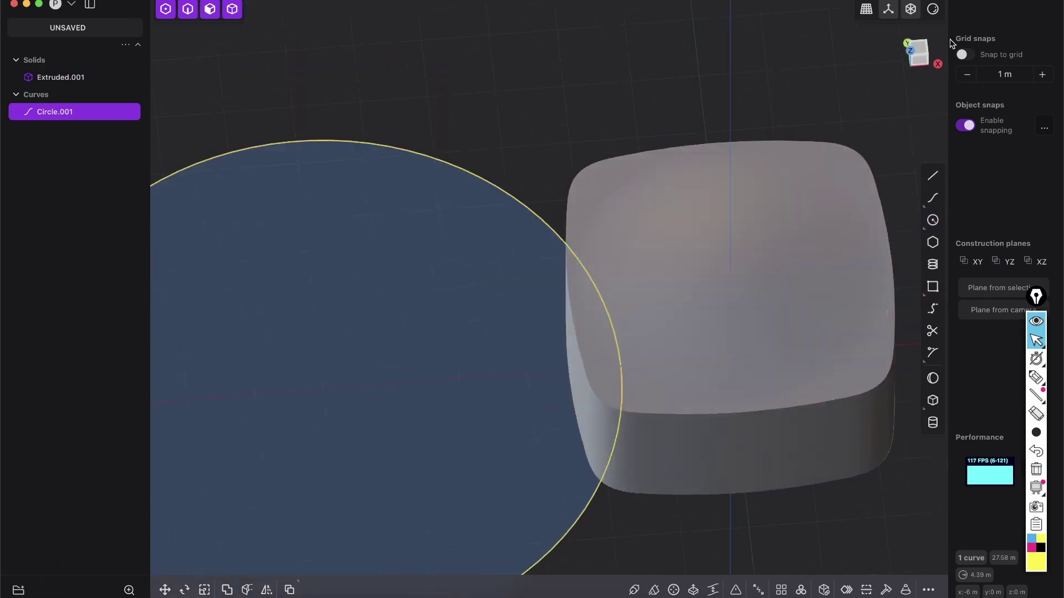
Duplicate the large circle and scale the copy uniformly to about 0.966, giving a radius of about 4.24 m
{"action": "left_click", "coordinate": [923, 47]}
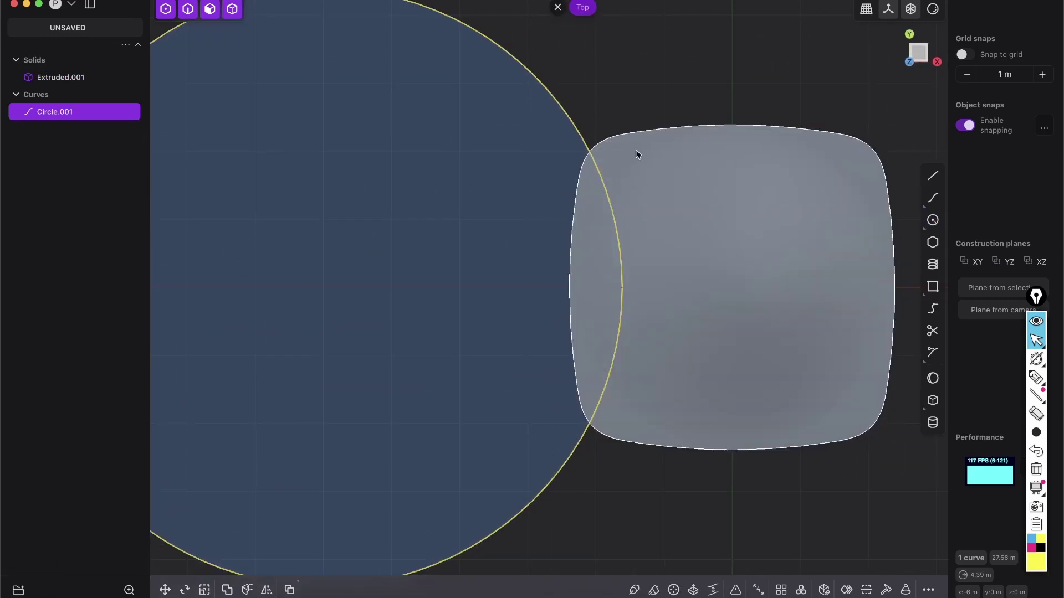
{"action": "key", "text": "shift+d"}
{"action": "key", "text": "s"}
{"action": "key", "text": "s"}
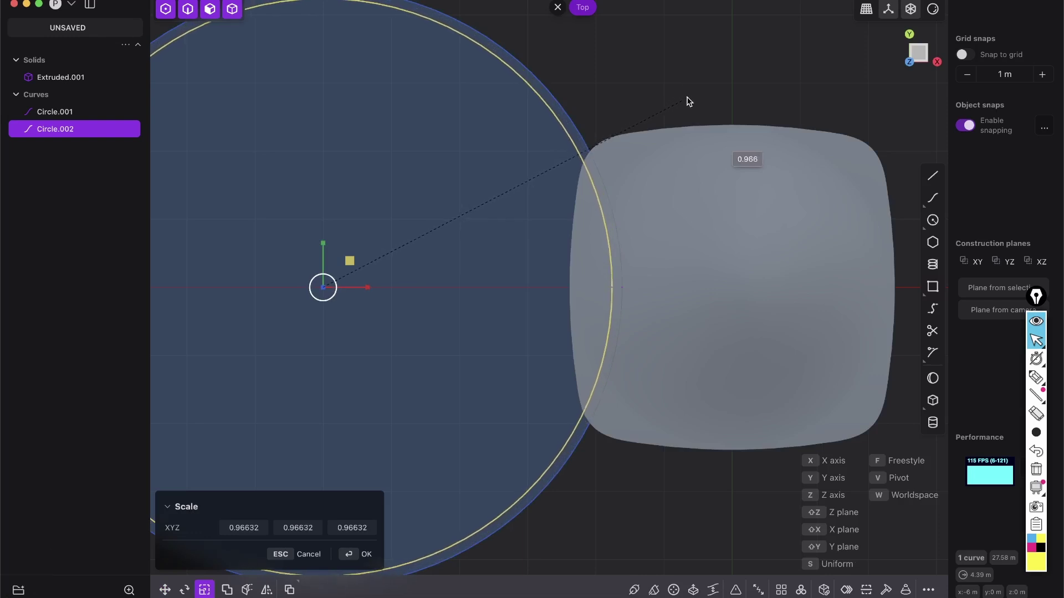
{"action": "left_click", "coordinate": [664, 181]}
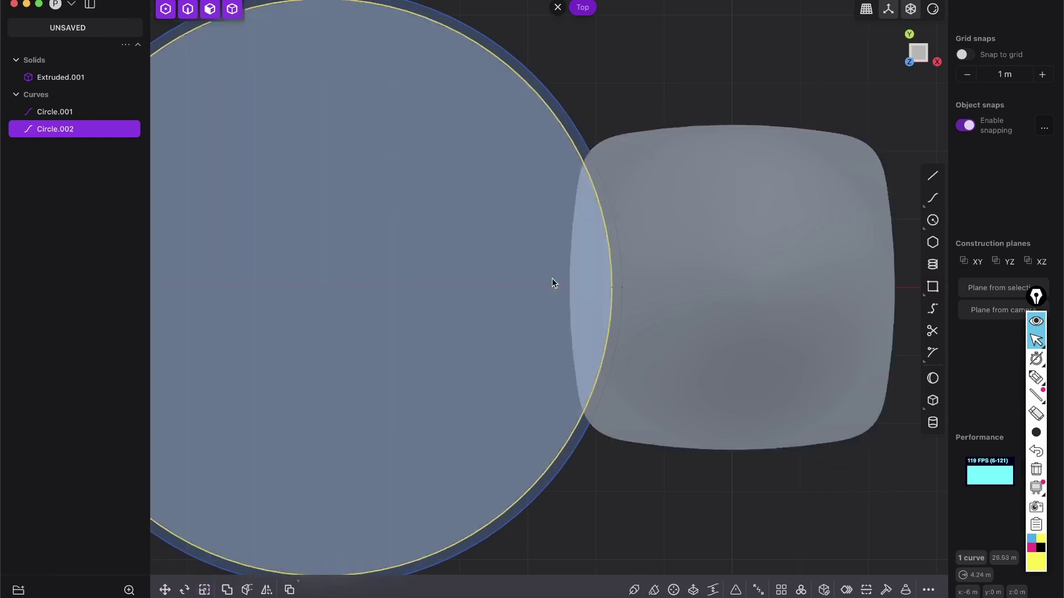
Select both large circles and move them up about 4.12 m along Z, above the block
{"action": "middle_click_drag", "start_coordinate": [552, 278], "coordinate": [584, 171]}
{"action": "key", "text": "2"}
{"action": "left_click", "coordinate": [525, 321], "text": "shift"}
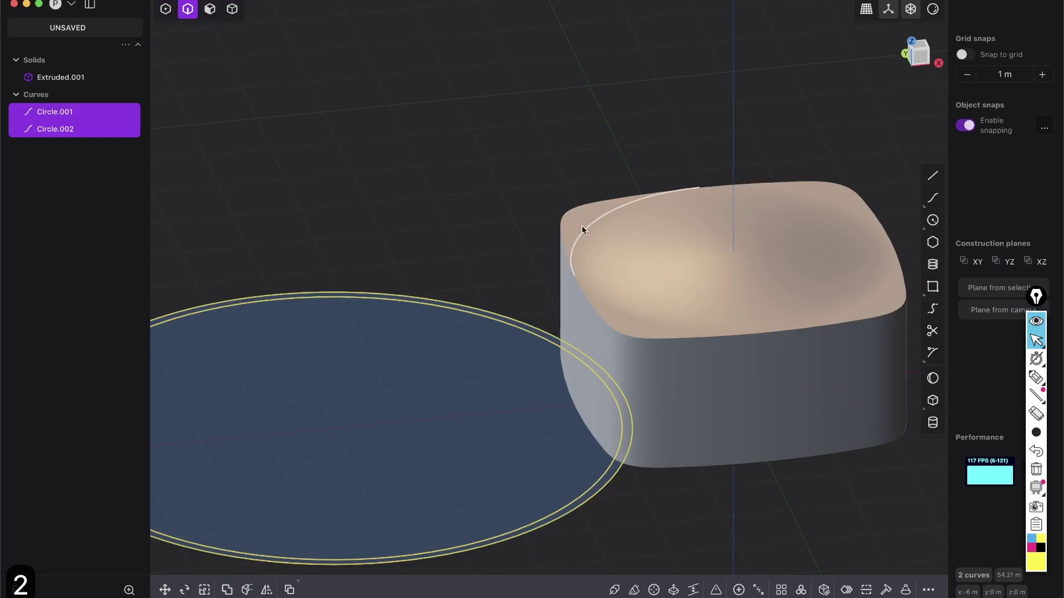
{"action": "key", "text": "g"}
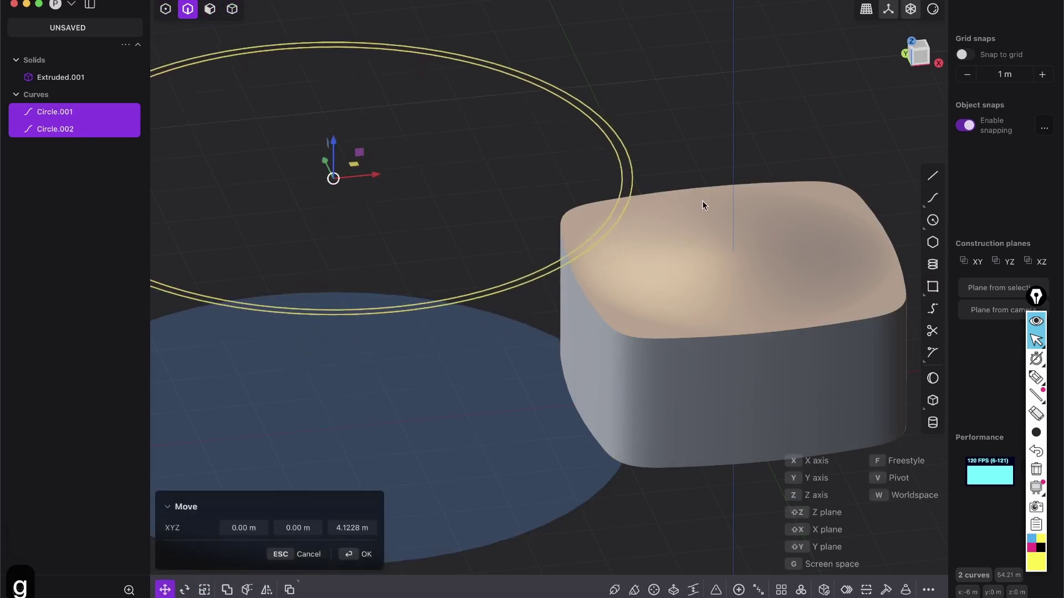
{"action": "left_click", "coordinate": [700, 198]}
Imprint both circles onto the domed solid with the Vector method along Z, bidirectionally
{"action": "key", "text": "shift+e"}
{"action": "middle_click_drag", "start_coordinate": [674, 232], "coordinate": [613, 216]}
{"action": "key", "text": "shift+z"}
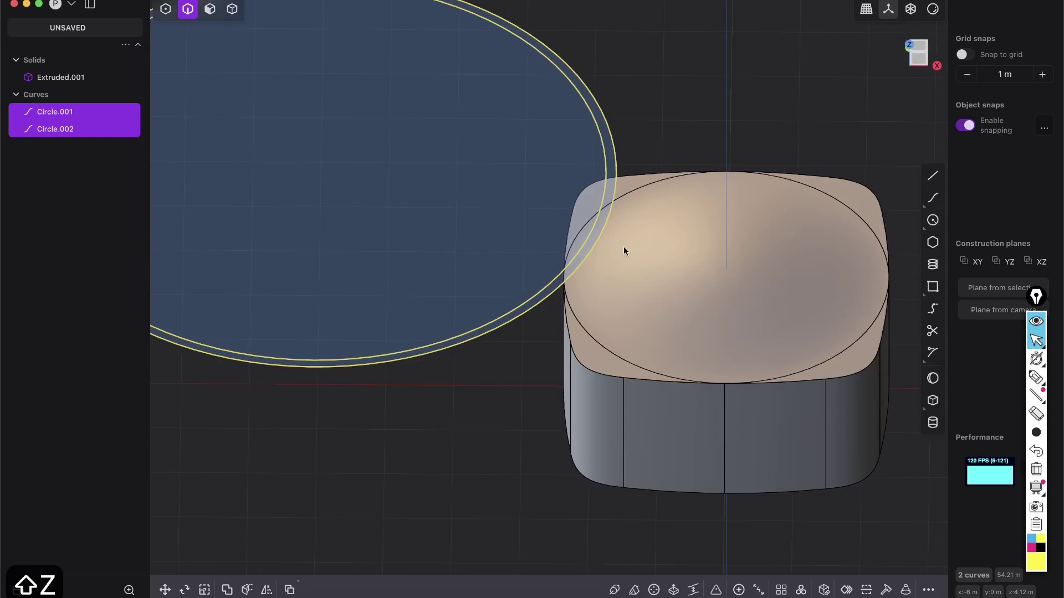
{"action": "left_click", "coordinate": [920, 49]}
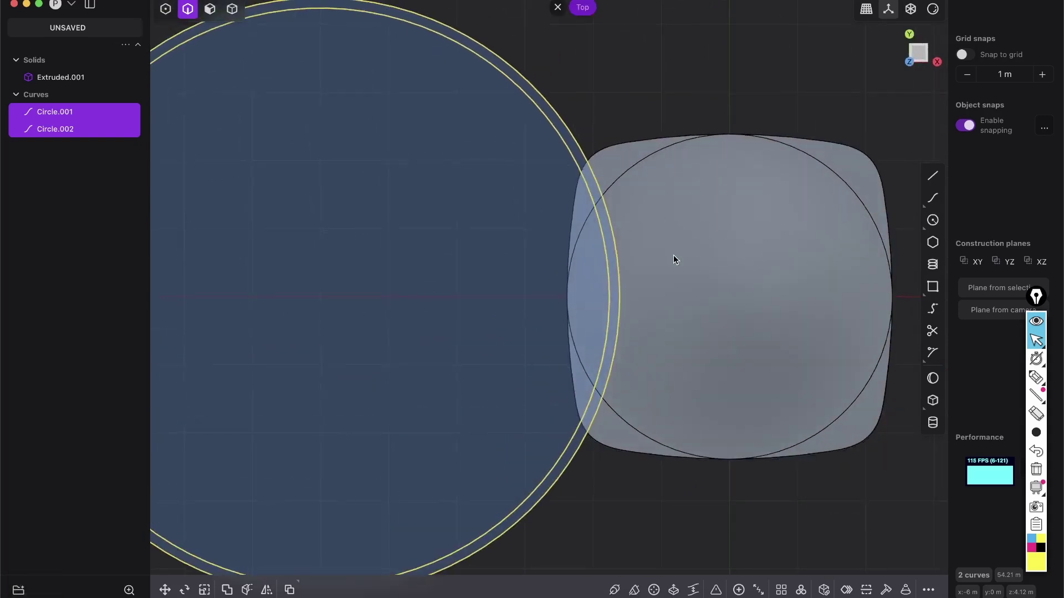
{"action": "key", "text": "shift+1"}
{"action": "left_click", "coordinate": [655, 217]}
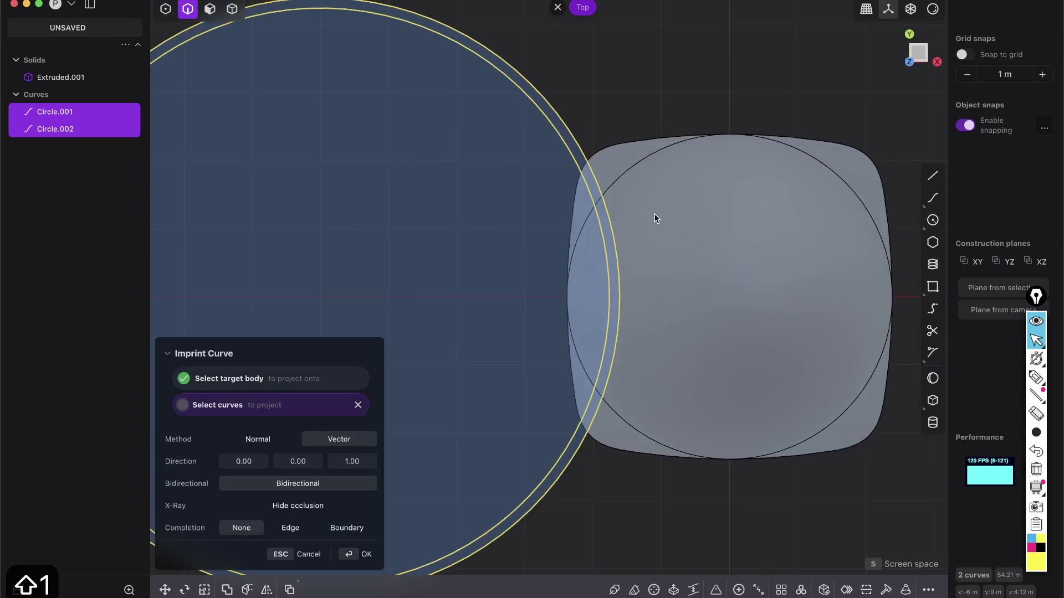
{"action": "right_click", "coordinate": [677, 230]}
{"action": "middle_click_drag", "start_coordinate": [594, 148], "coordinate": [589, 78]}
{"action": "key", "text": "2"}
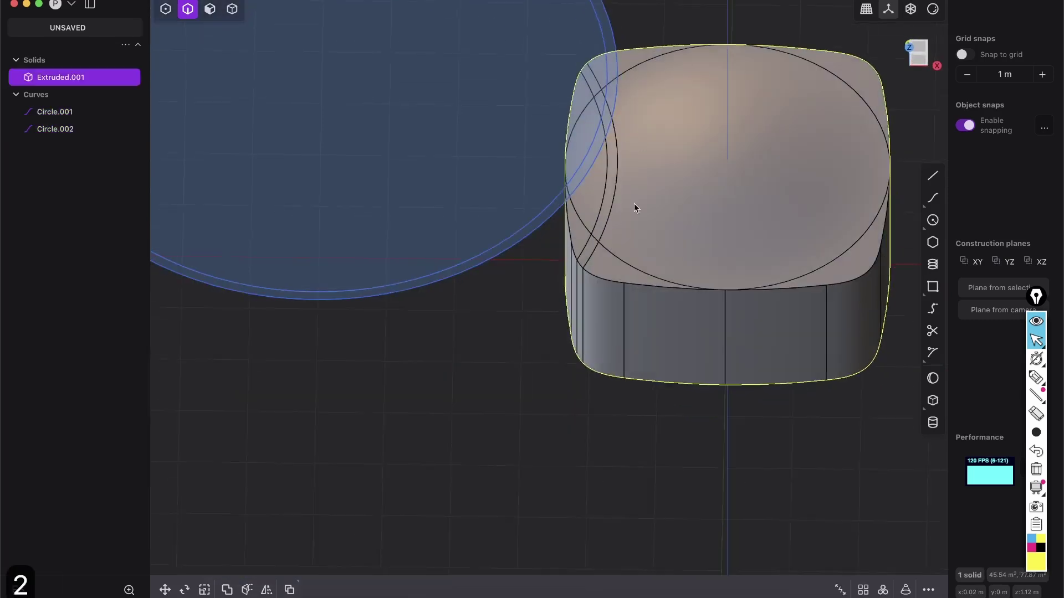
Delete both large circle curves, keeping only the imprinted solid
{"action": "left_click_drag", "start_coordinate": [623, 30], "coordinate": [602, 39]}
{"action": "right_click_drag", "start_coordinate": [644, 170], "coordinate": [623, 255]}
{"action": "middle_click_drag", "start_coordinate": [623, 255], "coordinate": [566, 224]}
{"action": "key", "text": "x"}
Select the narrow strip face between the two imprinted arcs and examine how it separates the dome from the outer face
{"action": "scroll", "coordinate": [668, 148], "scroll_direction": "up", "scroll_amount": 4}
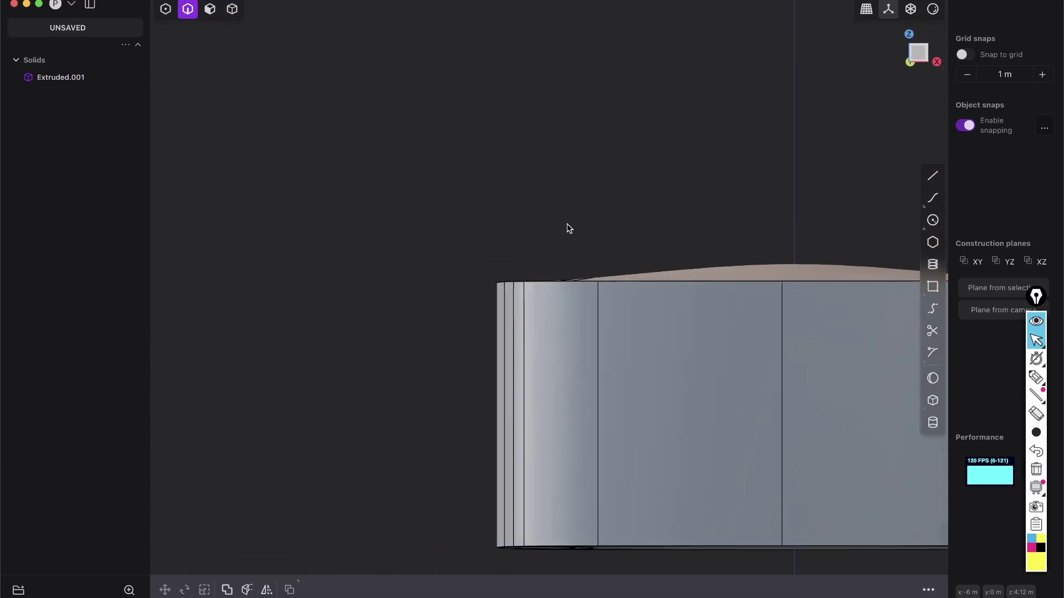
{"action": "scroll", "coordinate": [566, 228], "scroll_direction": "up", "scroll_amount": 5}
{"action": "scroll", "coordinate": [556, 352], "scroll_direction": "up", "scroll_amount": 2}
{"action": "key", "text": "3"}
{"action": "left_click", "coordinate": [595, 321]}
{"action": "middle_click_drag", "start_coordinate": [599, 321], "coordinate": [658, 343]}
{"action": "middle_click_drag", "start_coordinate": [658, 343], "coordinate": [658, 348]}
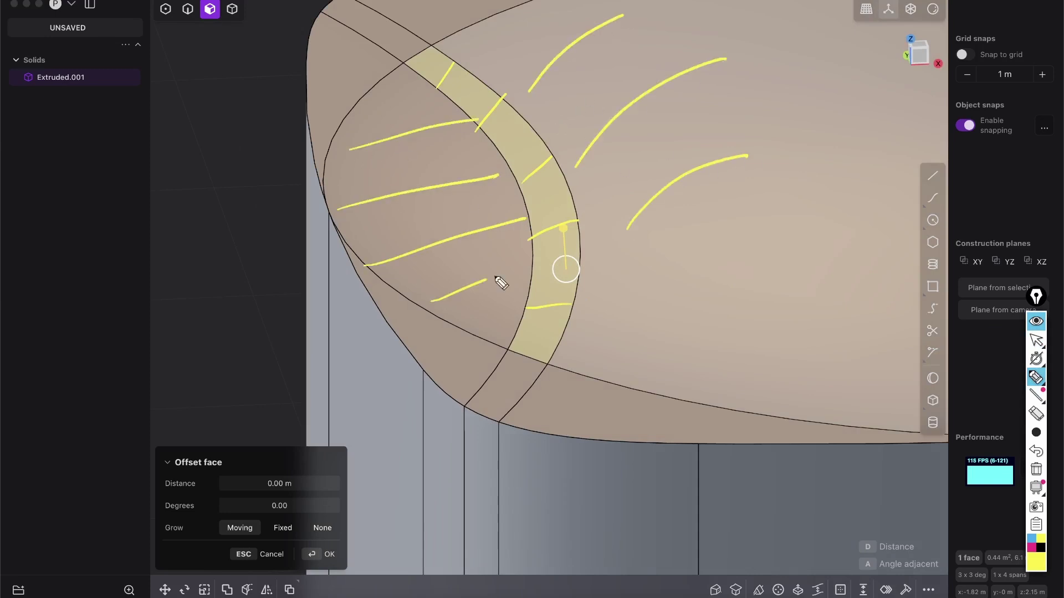
{"action": "left_click", "coordinate": [1035, 470]}
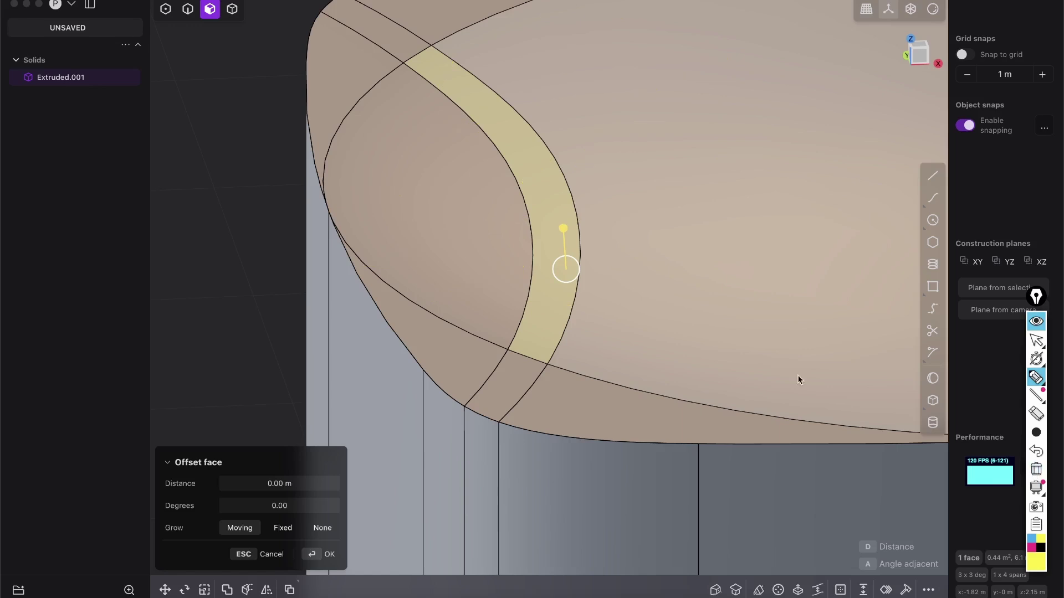
{"action": "key", "text": "ctrl+shift+2"}
{"action": "middle_click_drag", "start_coordinate": [609, 282], "coordinate": [602, 206]}
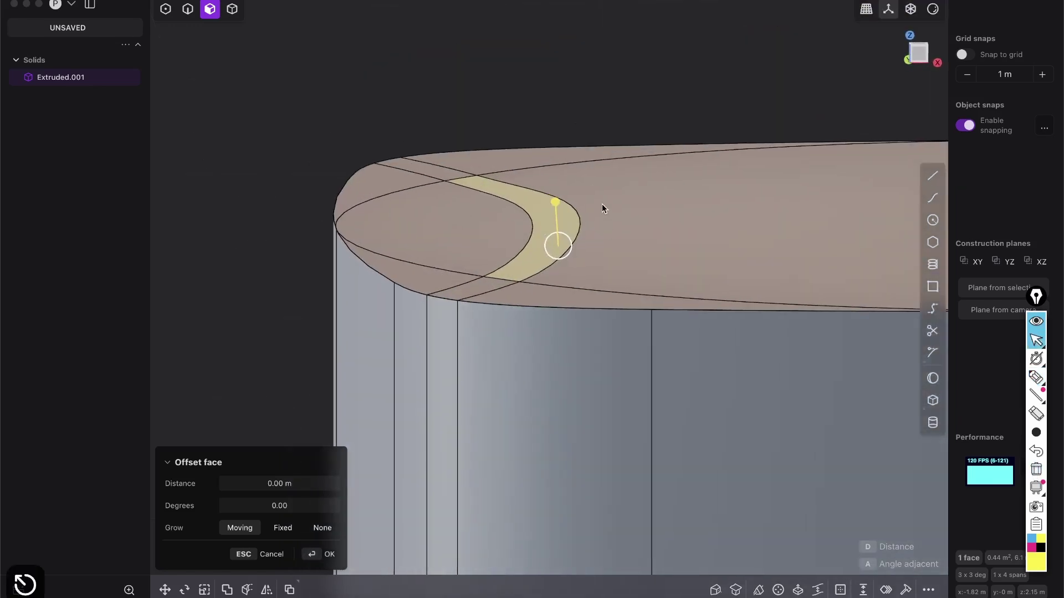
{"action": "mouse_move", "coordinate": [642, 155]}
{"action": "middle_mouse_down"}
{"action": "mouse_move", "coordinate": [591, 194]}
{"action": "mouse_move", "coordinate": [591, 257]}
{"action": "middle_mouse_up"}
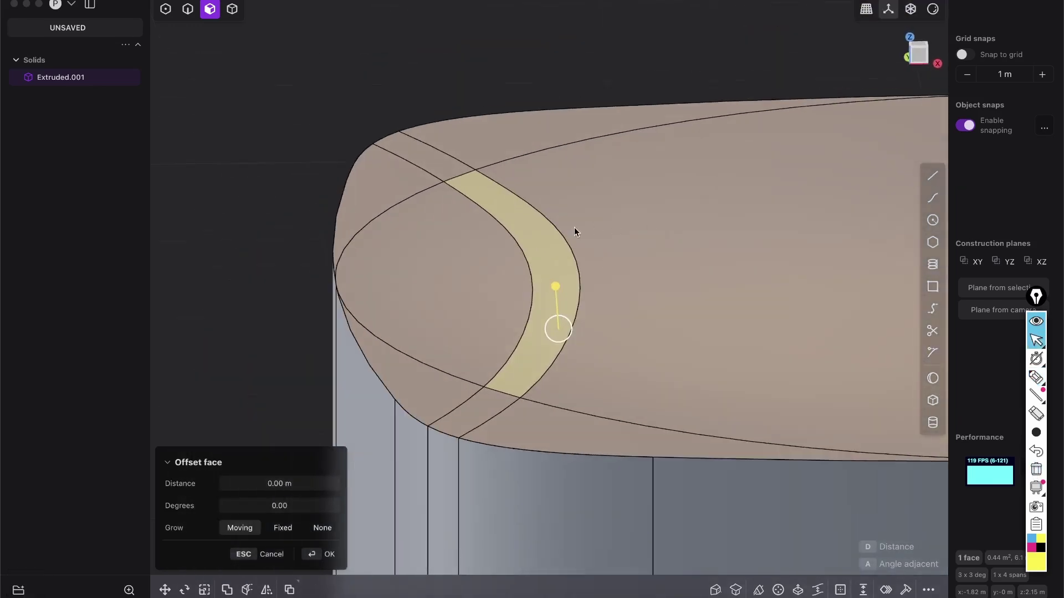
{"action": "key", "text": "Escape"}
Delete the lens-shaped dome face between the smaller circle's arc and the block's -X side, leaving an opening
{"action": "middle_click_drag", "start_coordinate": [542, 299], "coordinate": [416, 256]}
{"action": "key", "text": "3"}
{"action": "left_click", "coordinate": [508, 246]}
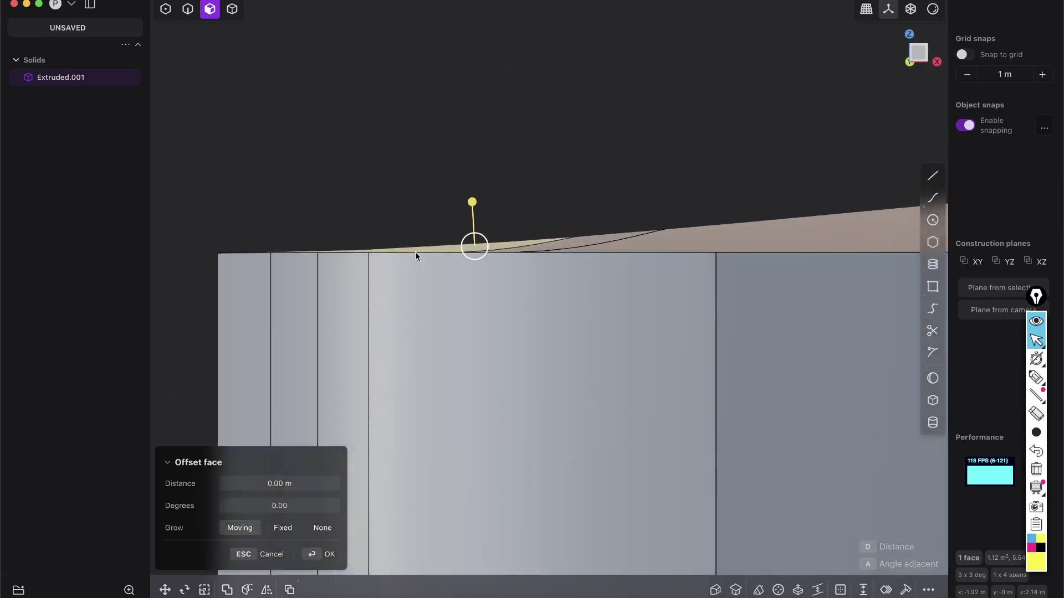
{"action": "middle_click_drag", "start_coordinate": [524, 233], "coordinate": [513, 254]}
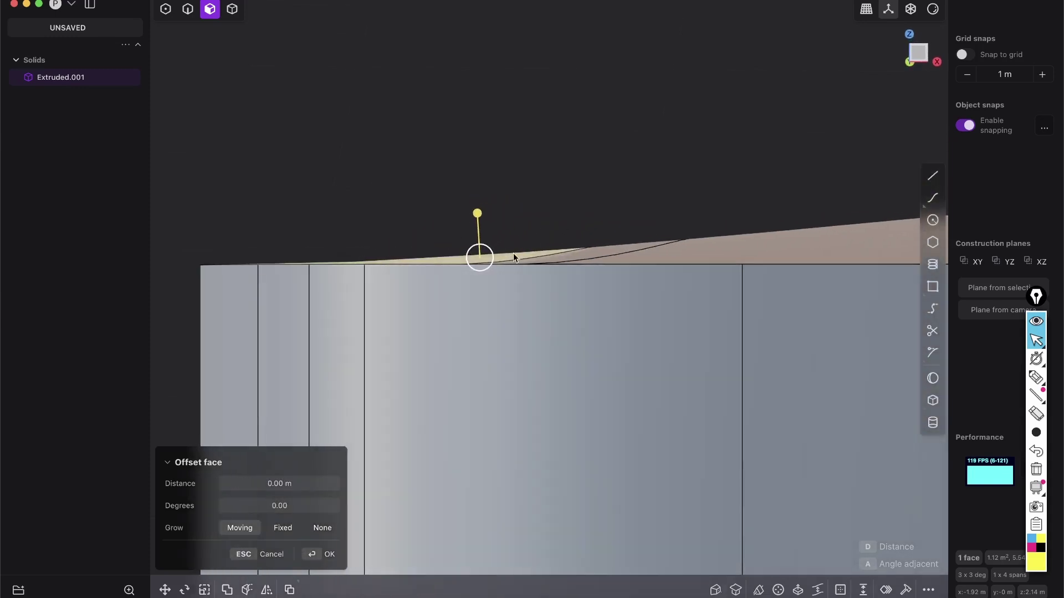
{"action": "key", "text": "shift+x"}
{"action": "middle_click_drag", "start_coordinate": [608, 297], "coordinate": [571, 271]}
{"action": "key", "text": "2"}
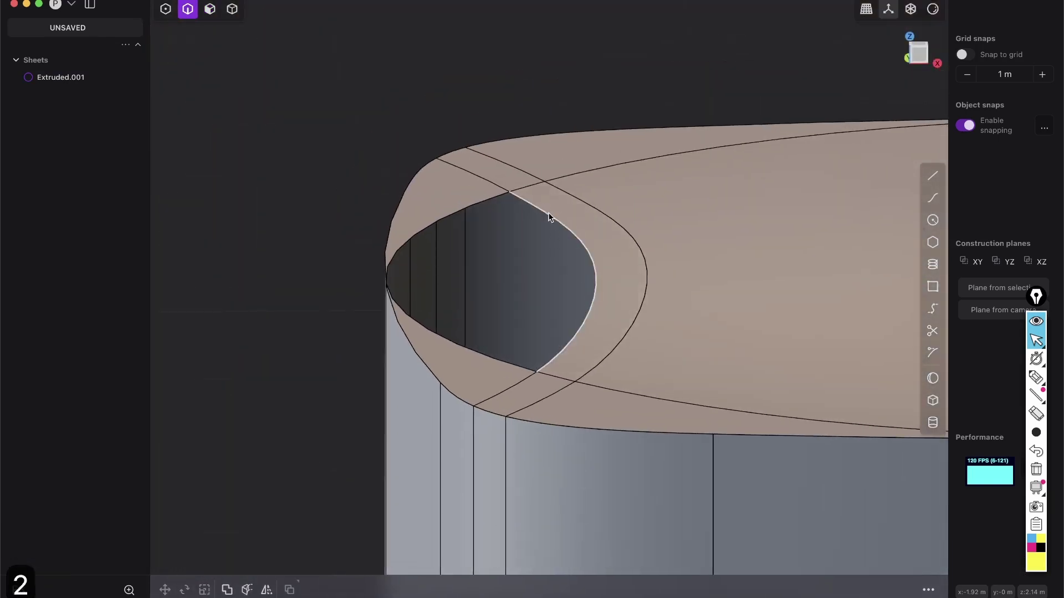
{"action": "left_click", "coordinate": [549, 217]}
{"action": "left_click", "coordinate": [466, 339], "text": "shift"}
{"action": "left_click", "coordinate": [504, 361]}
{"action": "left_click", "coordinate": [593, 260], "text": "shift"}
{"action": "left_click", "coordinate": [455, 215], "text": "shift"}
{"action": "key", "text": "shift+3"}
{"action": "mouse_move", "coordinate": [571, 219]}
{"action": "middle_mouse_down"}
{"action": "mouse_move", "coordinate": [574, 191]}
{"action": "mouse_move", "coordinate": [577, 200]}
{"action": "middle_mouse_up"}
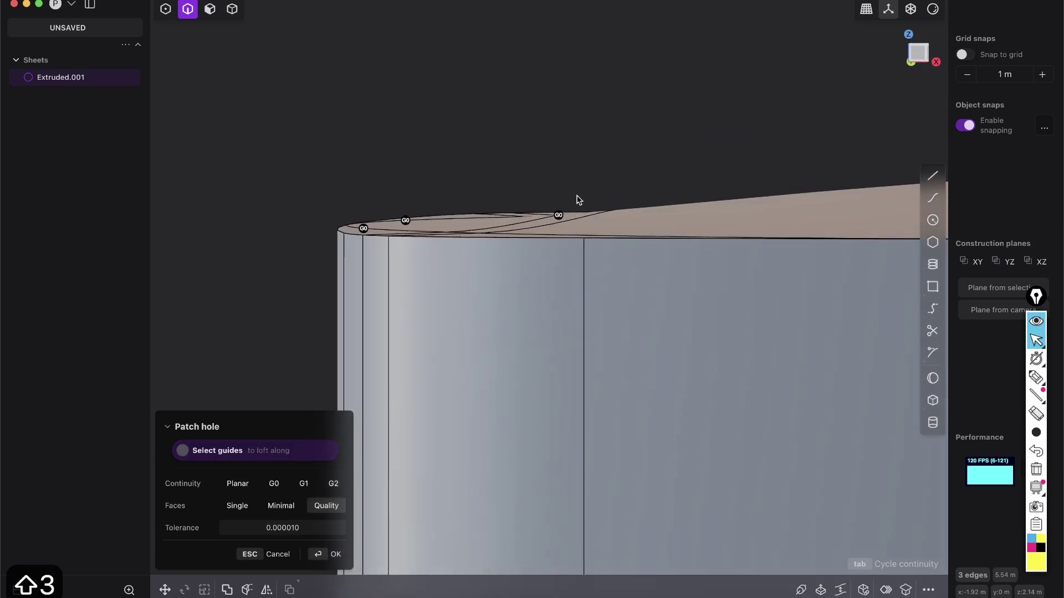
{"action": "scroll", "coordinate": [577, 200], "scroll_direction": "up", "scroll_amount": 5}
{"action": "left_click", "coordinate": [911, 55]}
{"action": "key", "text": "Escape"}
{"action": "scroll", "coordinate": [536, 213], "scroll_direction": "down", "scroll_amount": 3}
{"action": "middle_click_drag", "start_coordinate": [617, 221], "coordinate": [573, 263]}
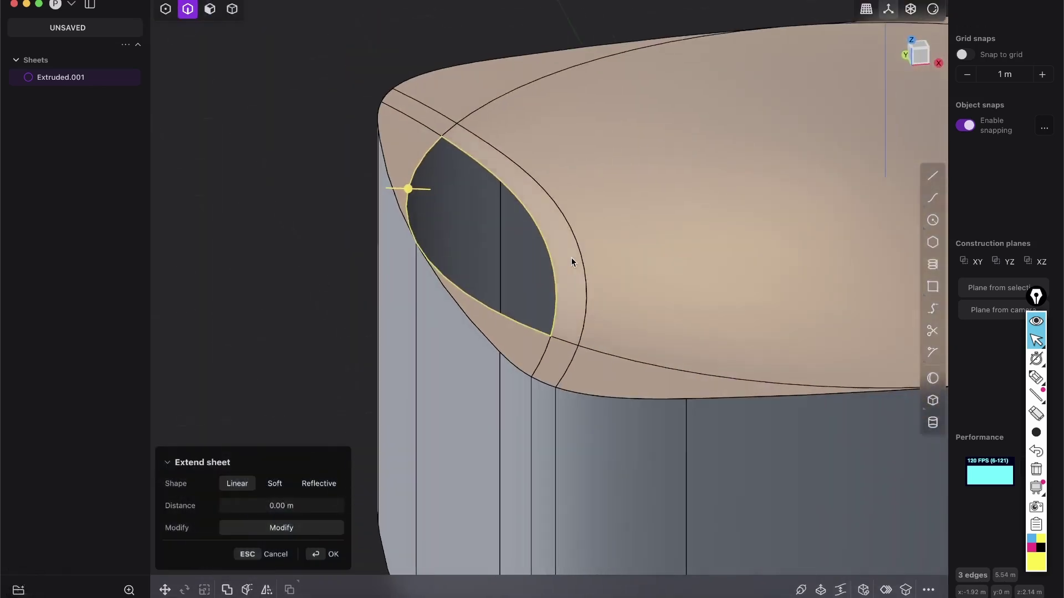
Bridge the two short arc edges flanking the opening with a curve, using G2 curvature at both ends
{"action": "left_click", "coordinate": [426, 132]}
{"action": "key", "text": "f"}
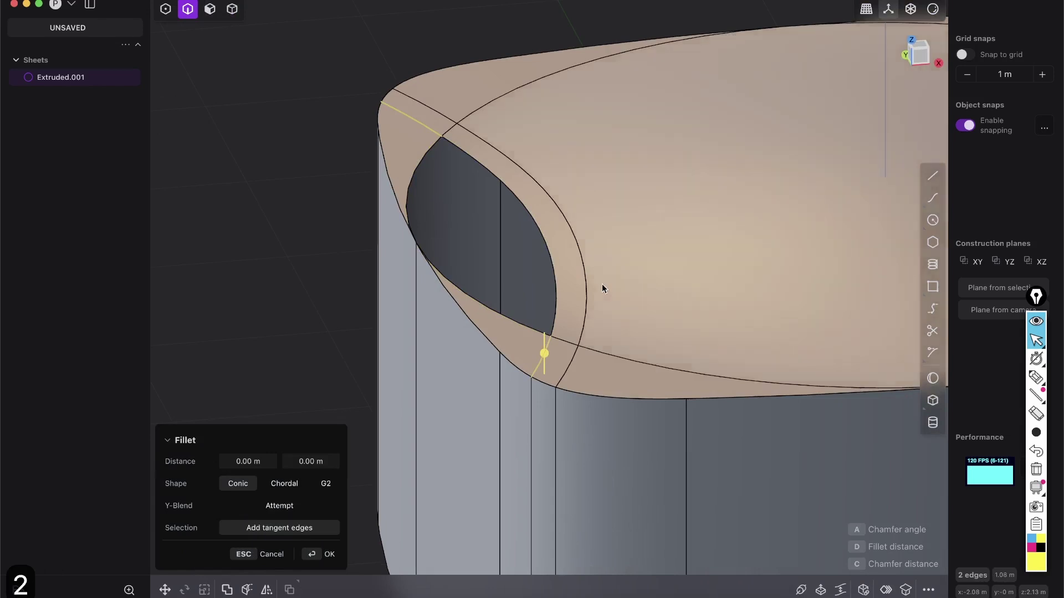
{"action": "scroll", "coordinate": [601, 288], "scroll_direction": "down", "scroll_amount": 5}
{"action": "scroll", "coordinate": [539, 194], "scroll_direction": "up", "scroll_amount": 5}
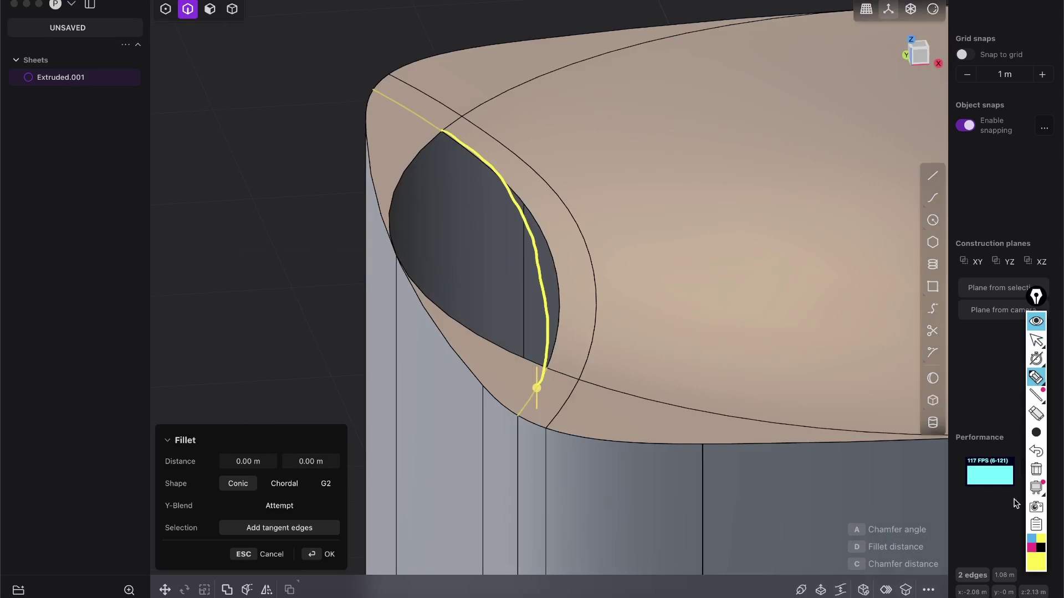
{"action": "scroll", "coordinate": [593, 195], "scroll_direction": "down", "scroll_amount": 2}
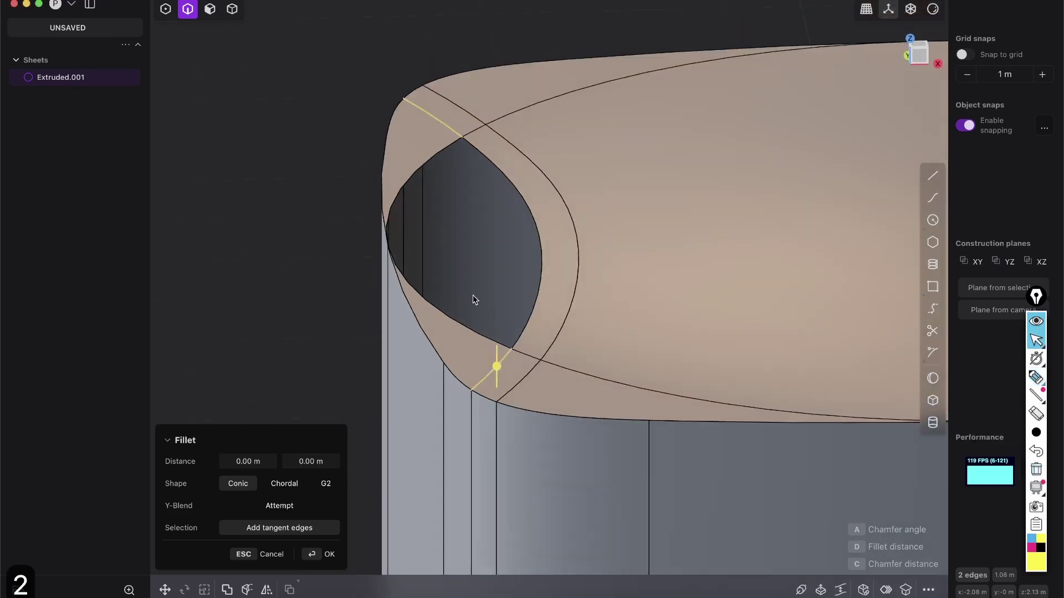
{"action": "type", "text": "fbr"}
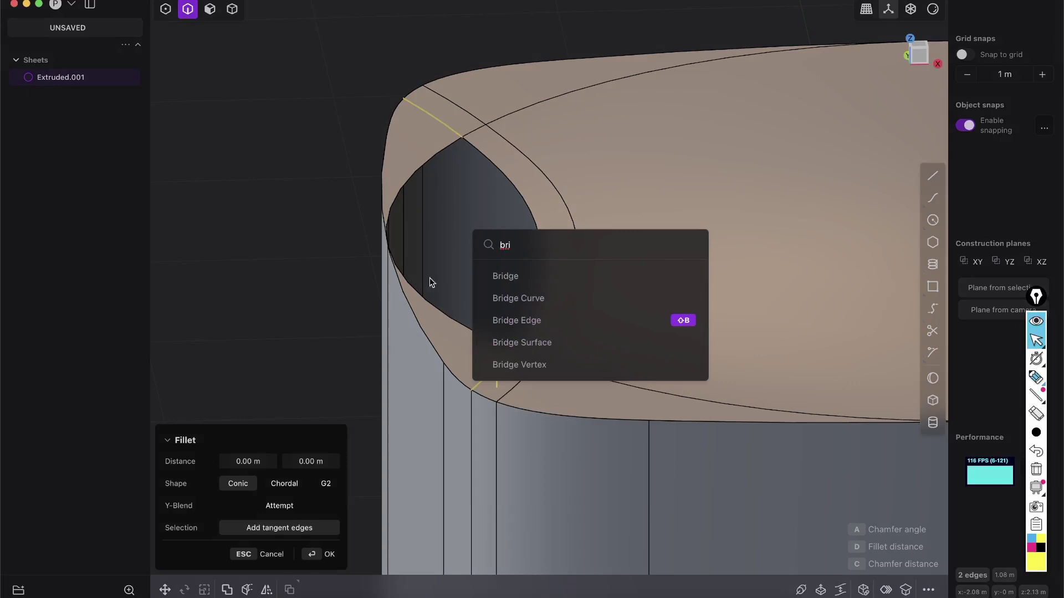
{"action": "key", "text": "Escape"}
{"action": "key", "text": "shift+b"}
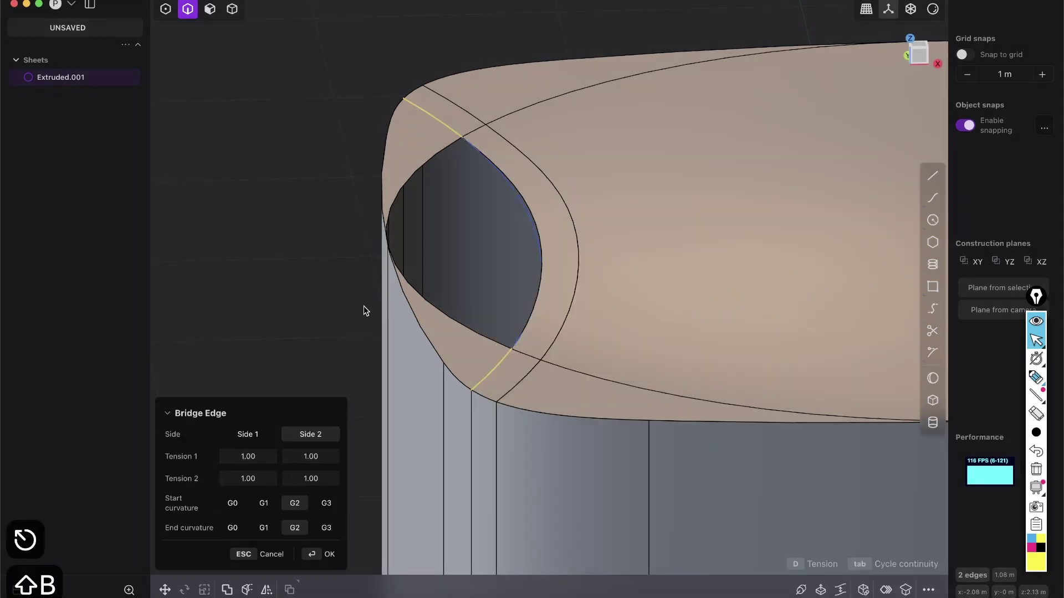
{"action": "middle_click_drag", "start_coordinate": [552, 218], "coordinate": [468, 152]}
{"action": "key", "text": "Return"}
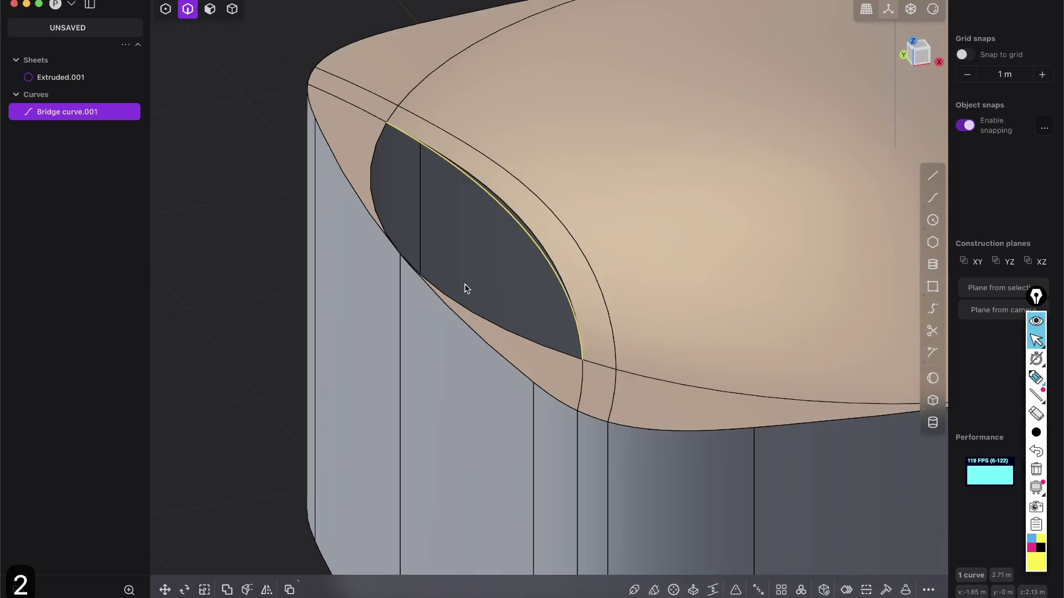
Patch the opening using its two outer boundary edges together with the bridge curve
{"action": "left_click", "coordinate": [364, 169]}
{"action": "key", "text": "e"}
{"action": "scroll", "coordinate": [594, 258], "scroll_direction": "down", "scroll_amount": 5}
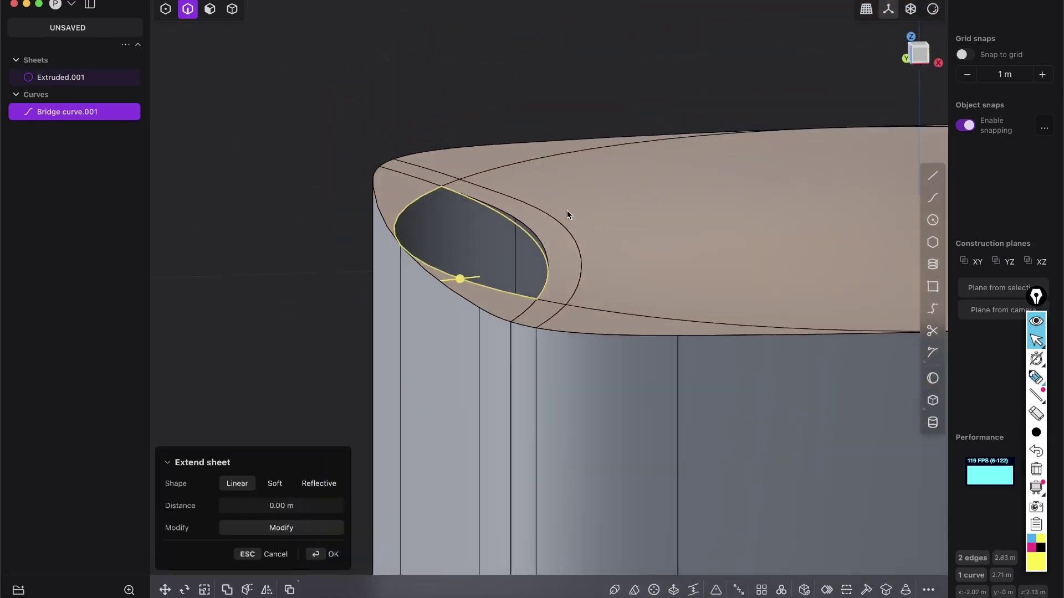
{"action": "type", "text": "fp"}
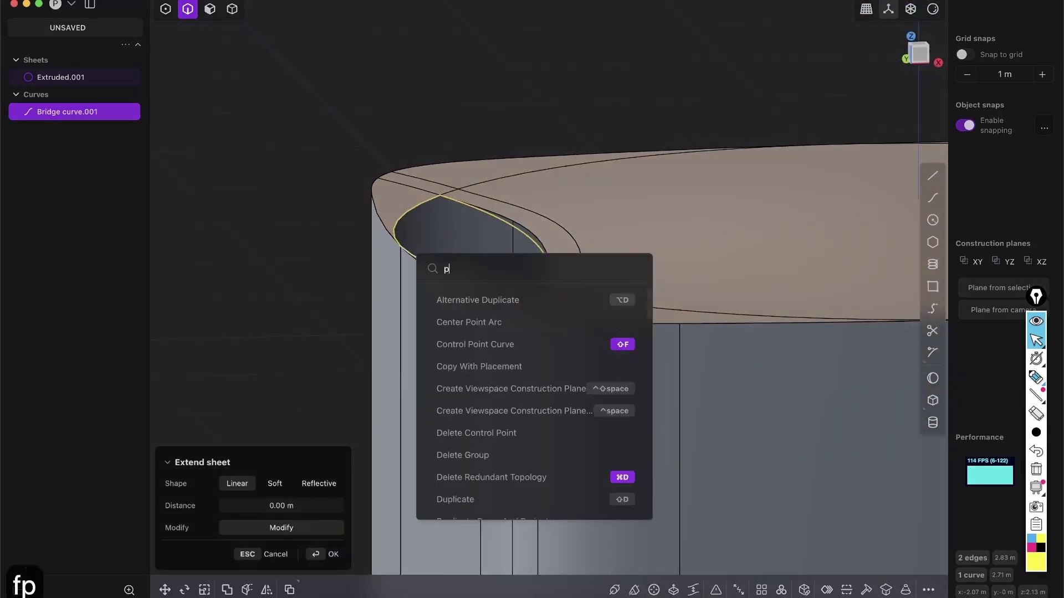
{"action": "type", "text": "a"}
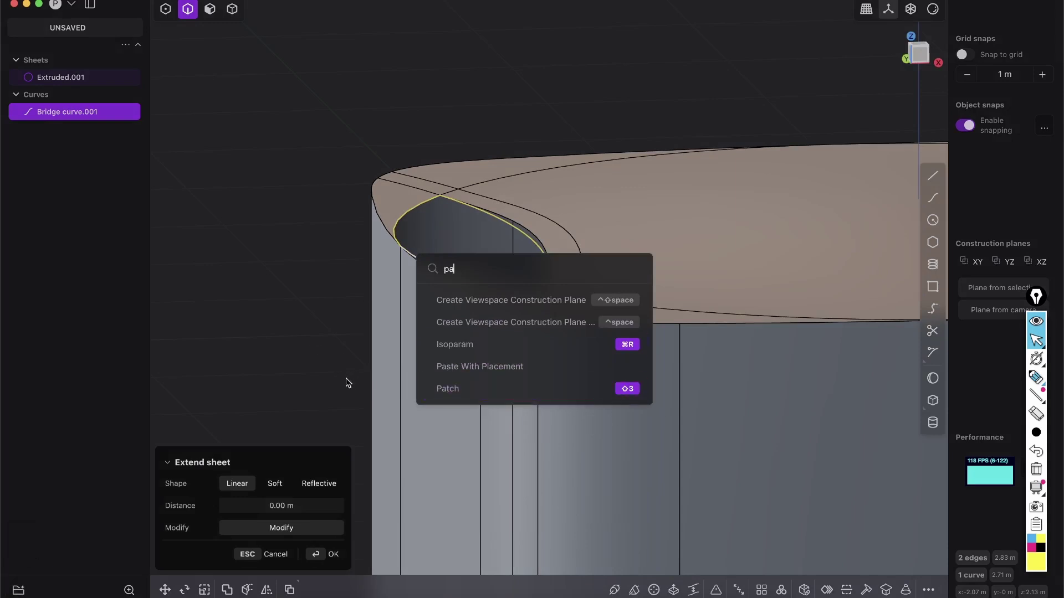
{"action": "key", "text": "Escape"}
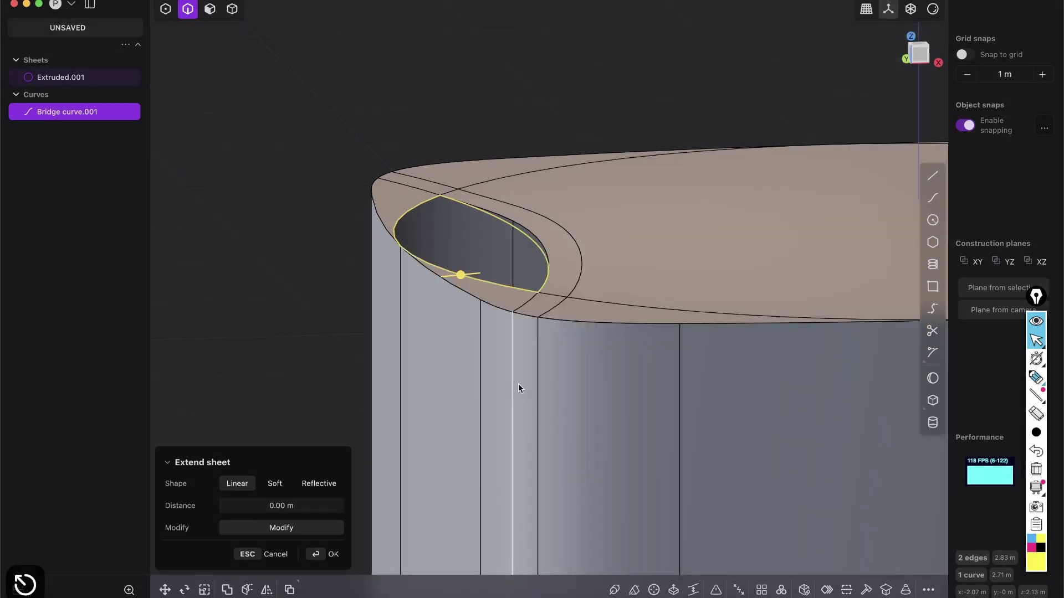
{"action": "key", "text": "shift+3"}
{"action": "left_click", "coordinate": [333, 554]}
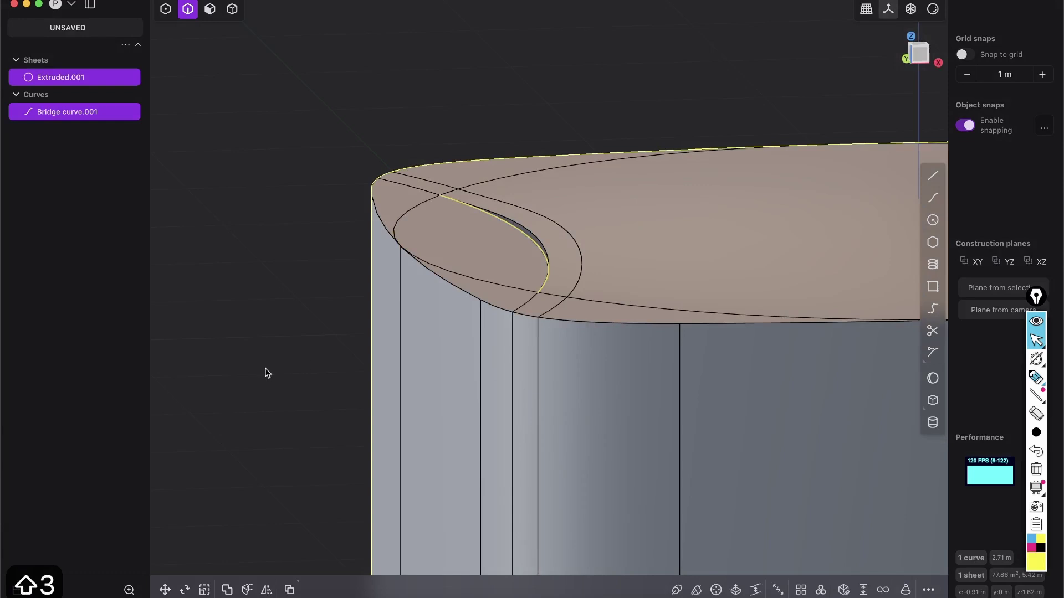
Delete the bridge curve and check the new patch's shading with the edge lines hidden
{"action": "left_click", "coordinate": [265, 369]}
{"action": "key", "text": "2"}
{"action": "left_click", "coordinate": [527, 242]}
{"action": "key", "text": "x"}
{"action": "key", "text": "shift+e"}
{"action": "middle_click_drag", "start_coordinate": [581, 255], "coordinate": [488, 213]}
{"action": "scroll", "coordinate": [513, 258], "scroll_direction": "up", "scroll_amount": 3}
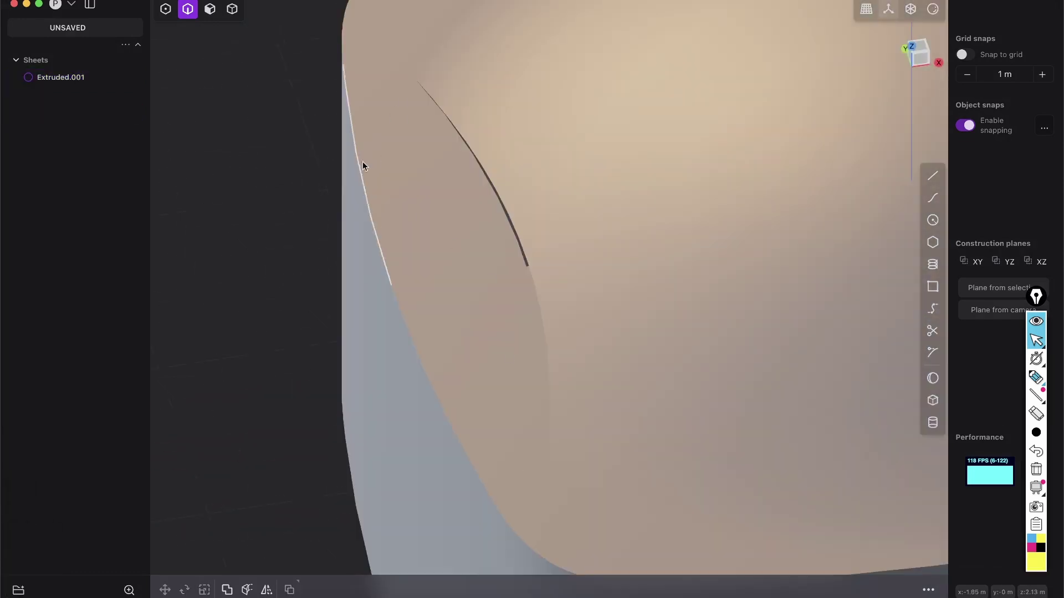
{"action": "middle_click_drag", "start_coordinate": [362, 167], "coordinate": [446, 224]}
{"action": "key", "text": "shift+e"}
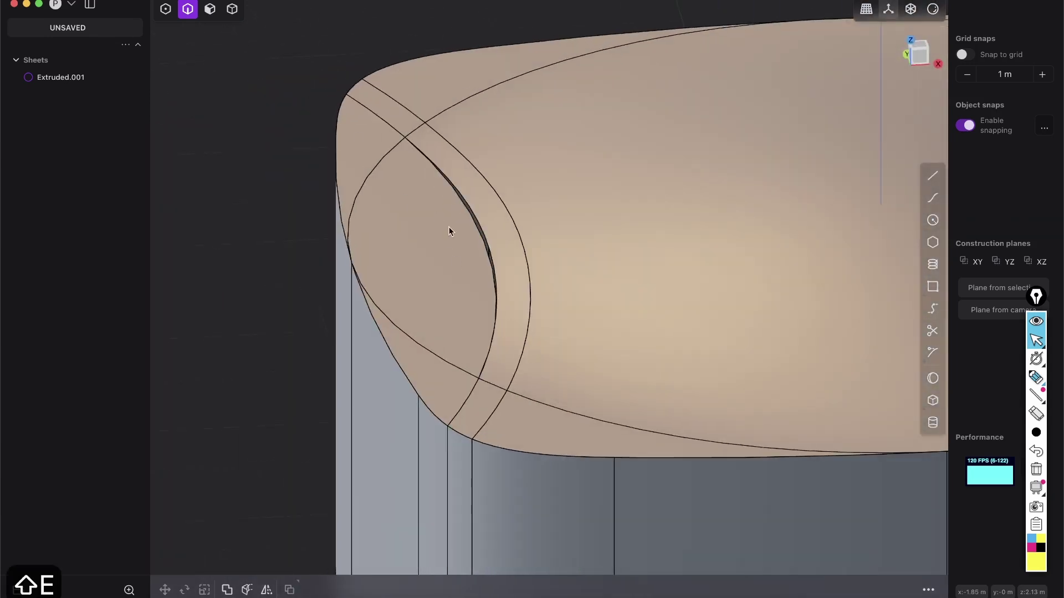
Delete the narrow strip face between the patch and the dome, leaving a crescent gap in the sheet
{"action": "key", "text": "3"}
{"action": "left_click", "coordinate": [506, 238]}
{"action": "middle_click_drag", "start_coordinate": [507, 238], "coordinate": [288, 145]}
{"action": "key", "text": "shift+x"}
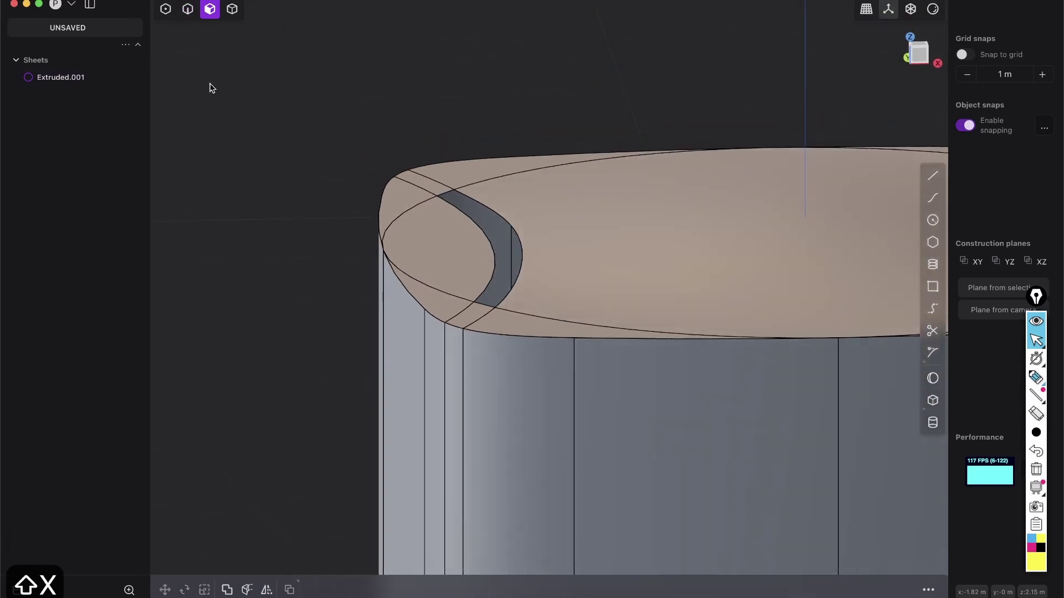
{"action": "key", "text": "4"}
{"action": "left_click_drag", "start_coordinate": [668, 476], "coordinate": [305, 82]}
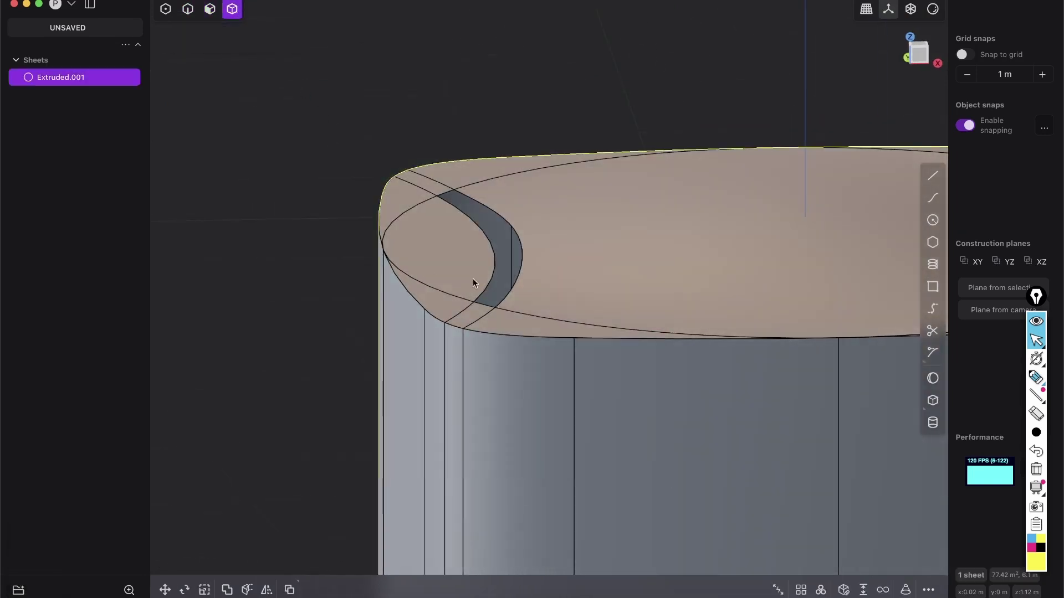
{"action": "middle_click_drag", "start_coordinate": [429, 271], "coordinate": [431, 299]}
{"action": "scroll", "coordinate": [460, 262], "scroll_direction": "up", "scroll_amount": 3}
Loft a strip surface between the two arc edges of the crescent gap, cycling through its continuity options
{"action": "key", "text": "2"}
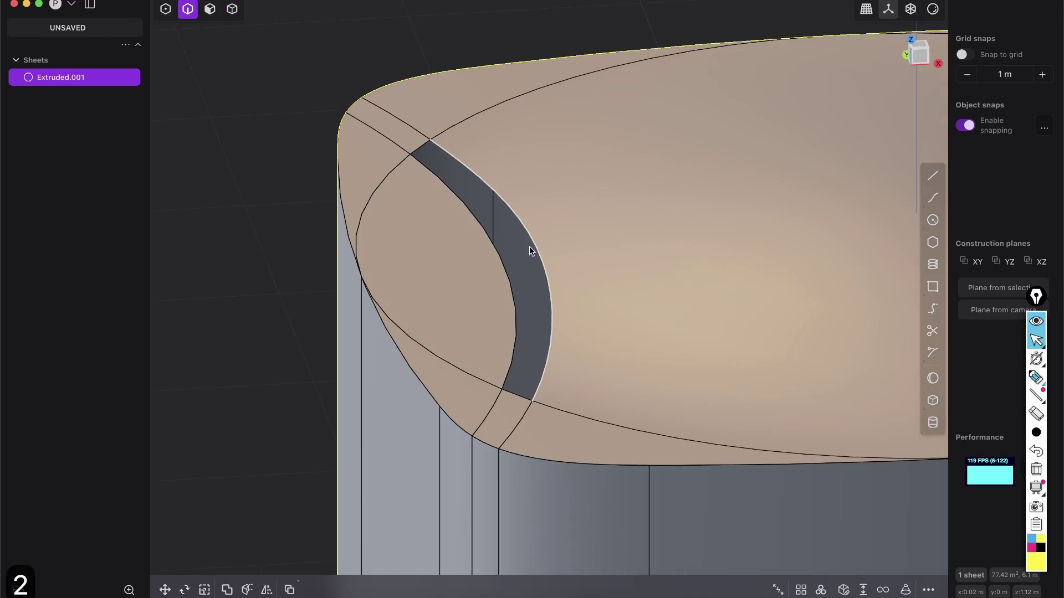
{"action": "left_click", "coordinate": [530, 246]}
{"action": "left_click", "coordinate": [517, 333]}
{"action": "middle_click_drag", "start_coordinate": [568, 225], "coordinate": [444, 154]}
{"action": "key", "text": "l"}
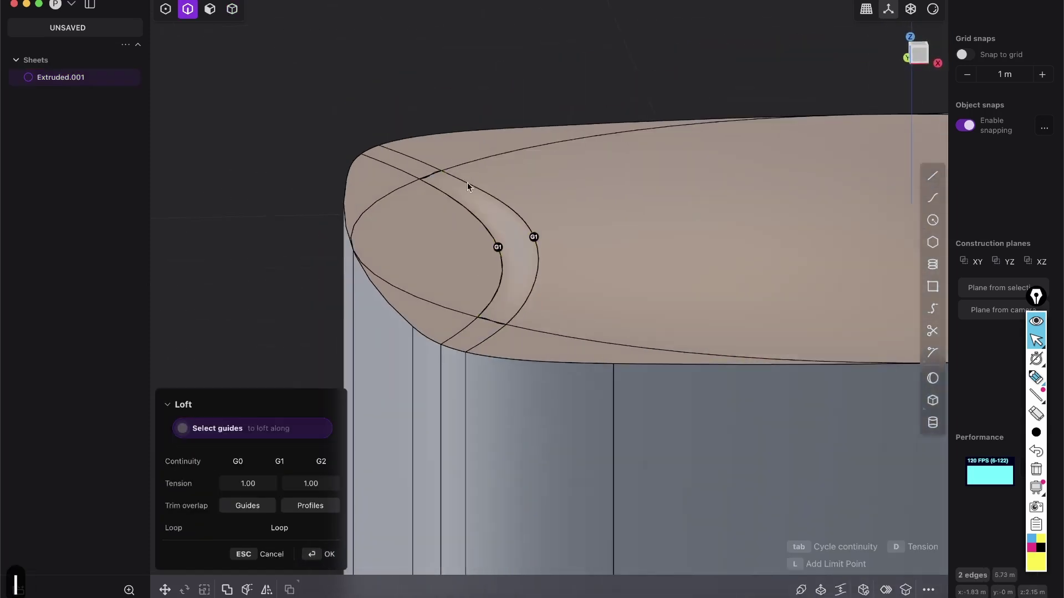
{"action": "middle_click_drag", "start_coordinate": [563, 244], "coordinate": [546, 292]}
{"action": "key", "text": "shift+e"}
{"action": "key", "text": "Tab"}
{"action": "key", "text": "Tab"}
{"action": "middle_click_drag", "start_coordinate": [466, 356], "coordinate": [450, 248]}
{"action": "left_click", "coordinate": [332, 552]}
{"action": "scroll", "coordinate": [421, 371], "scroll_direction": "down", "scroll_amount": 4}
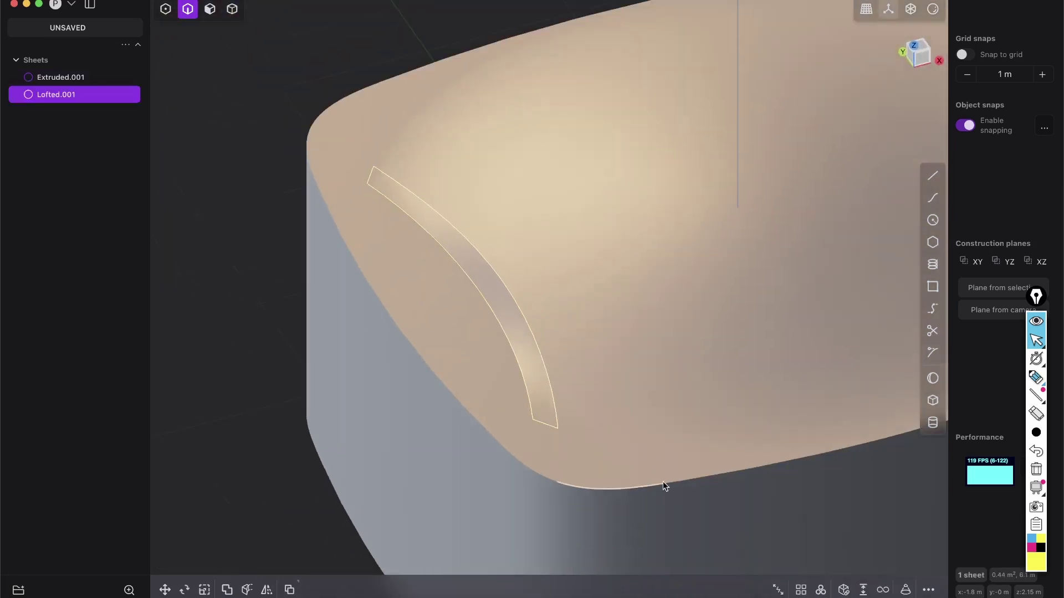
Join the lofted strip with the extruded body into a single sheet
{"action": "key", "text": "4"}
{"action": "left_click_drag", "start_coordinate": [665, 486], "coordinate": [380, 142]}
{"action": "key", "text": "j"}
Examine how the lofted strip blends into the dome and the patch, with edge lines hidden and shown
{"action": "middle_click_drag", "start_coordinate": [524, 311], "coordinate": [534, 242]}
{"action": "scroll", "coordinate": [466, 283], "scroll_direction": "up", "scroll_amount": 4}
{"action": "scroll", "coordinate": [540, 235], "scroll_direction": "down", "scroll_amount": 3}
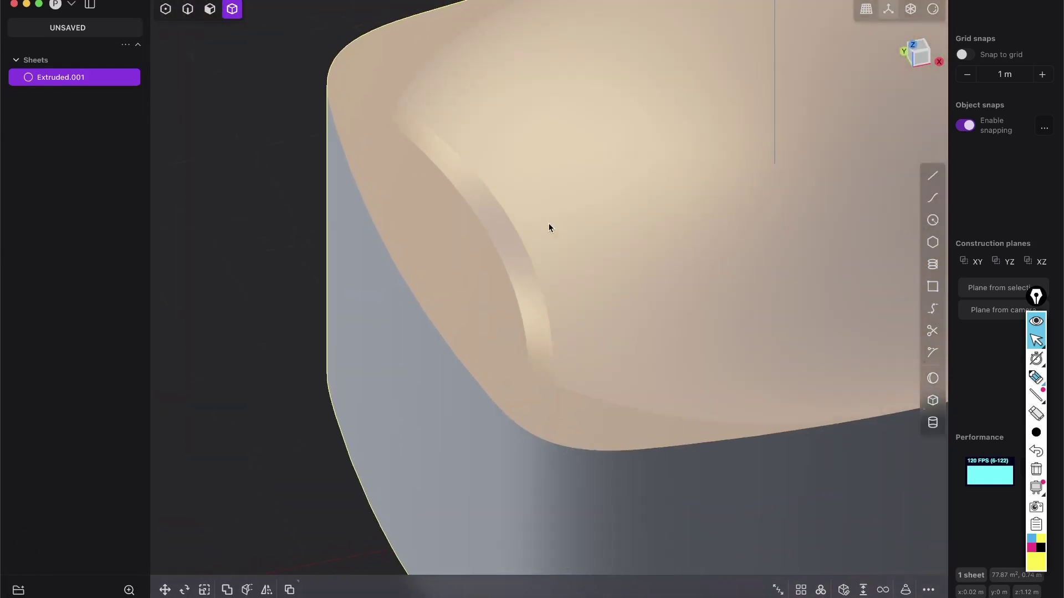
{"action": "middle_click_drag", "start_coordinate": [487, 307], "coordinate": [514, 334]}
{"action": "key", "text": "shift+e"}
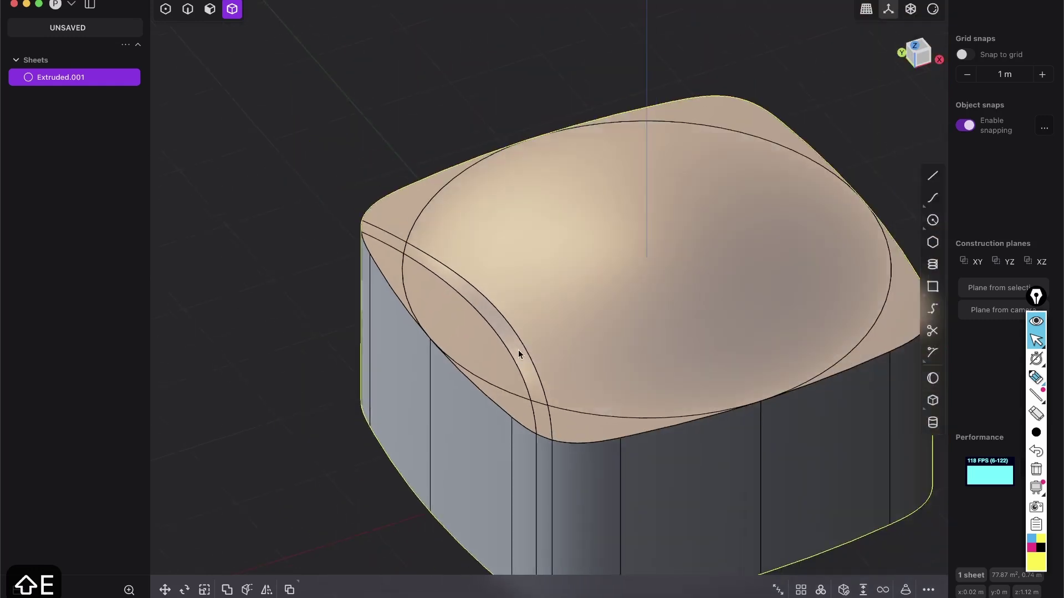
{"action": "middle_click_drag", "start_coordinate": [518, 350], "coordinate": [530, 292]}
{"action": "scroll", "coordinate": [515, 351], "scroll_direction": "up", "scroll_amount": 4}
{"action": "scroll", "coordinate": [535, 330], "scroll_direction": "down", "scroll_amount": 5}
{"action": "key", "text": "2"}
{"action": "middle_click_drag", "start_coordinate": [601, 225], "coordinate": [380, 114]}
{"action": "scroll", "coordinate": [619, 321], "scroll_direction": "down", "scroll_amount": 2}
{"action": "left_click", "coordinate": [232, 9]}
{"action": "middle_click_drag", "start_coordinate": [416, 155], "coordinate": [497, 135]}
Run Delete Redundant Topology on the joined sheet to clear its unneeded edges
{"action": "left_click", "coordinate": [496, 136]}
{"action": "left_click", "coordinate": [522, 255]}
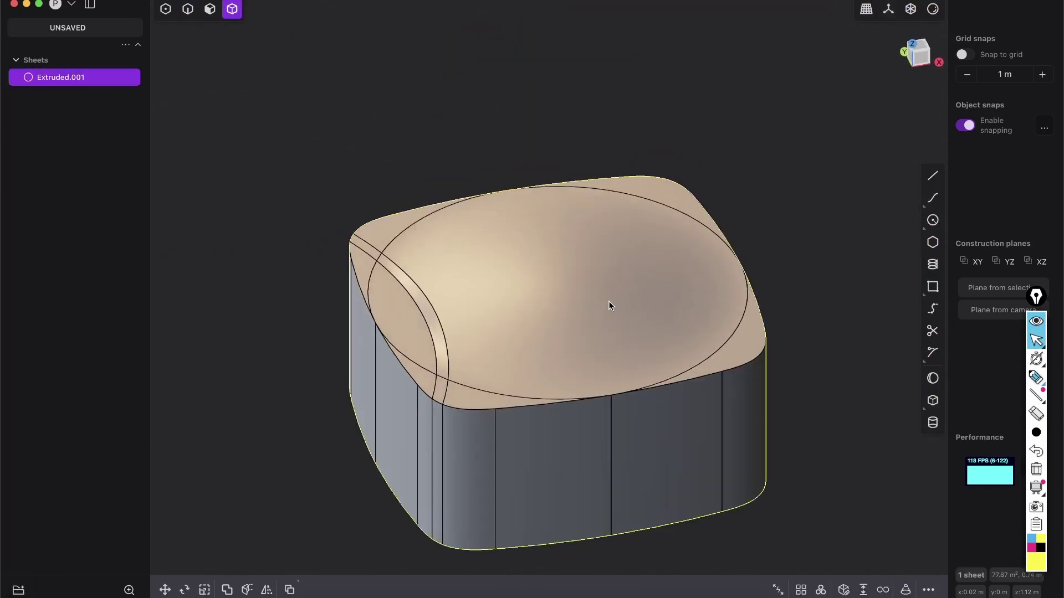
{"action": "type", "text": "f"}
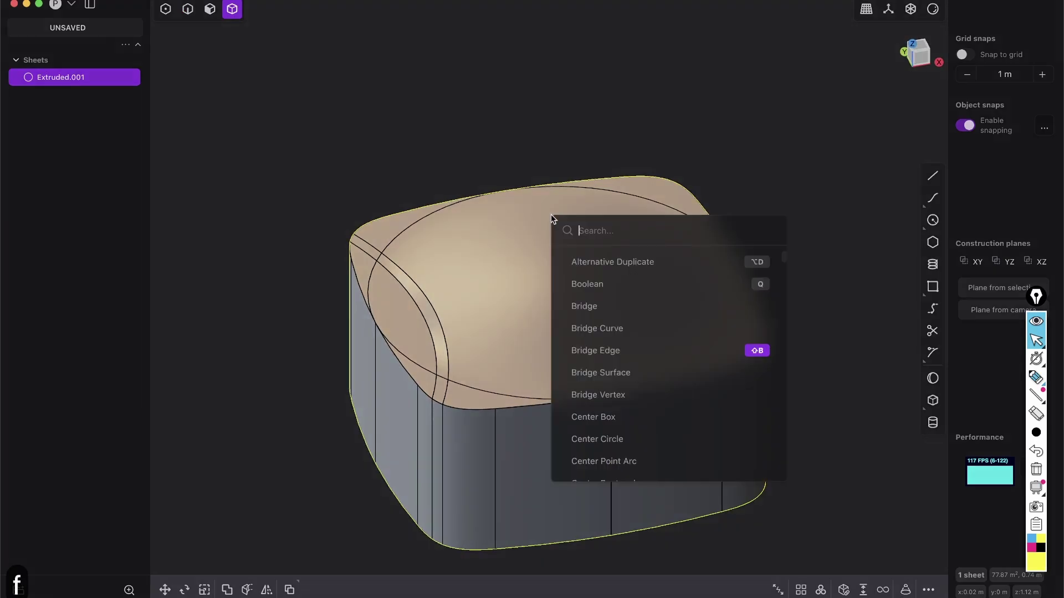
{"action": "type", "text": "del"}
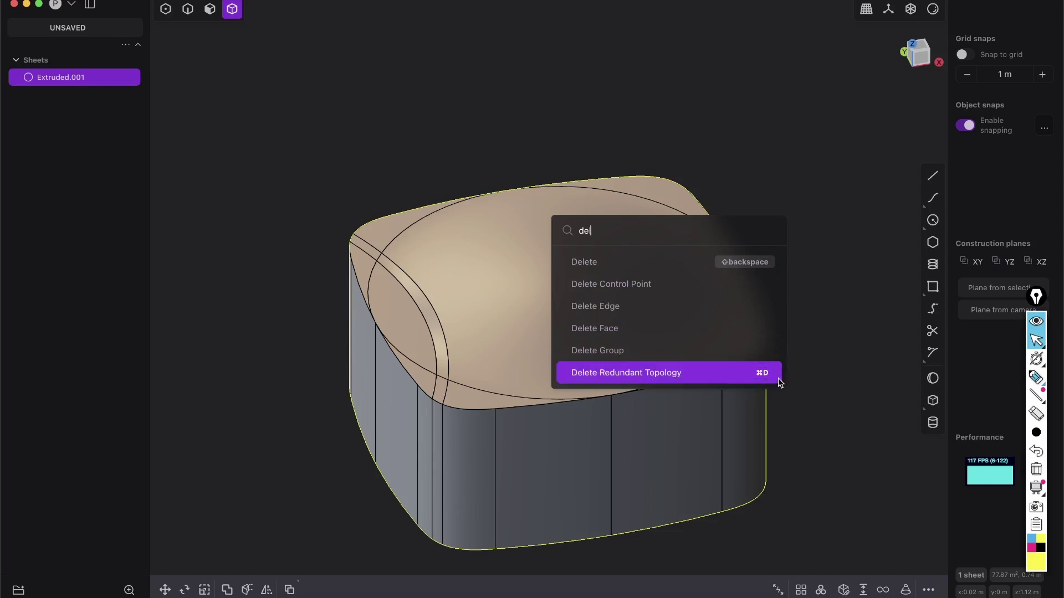
{"action": "key", "text": "Return"}
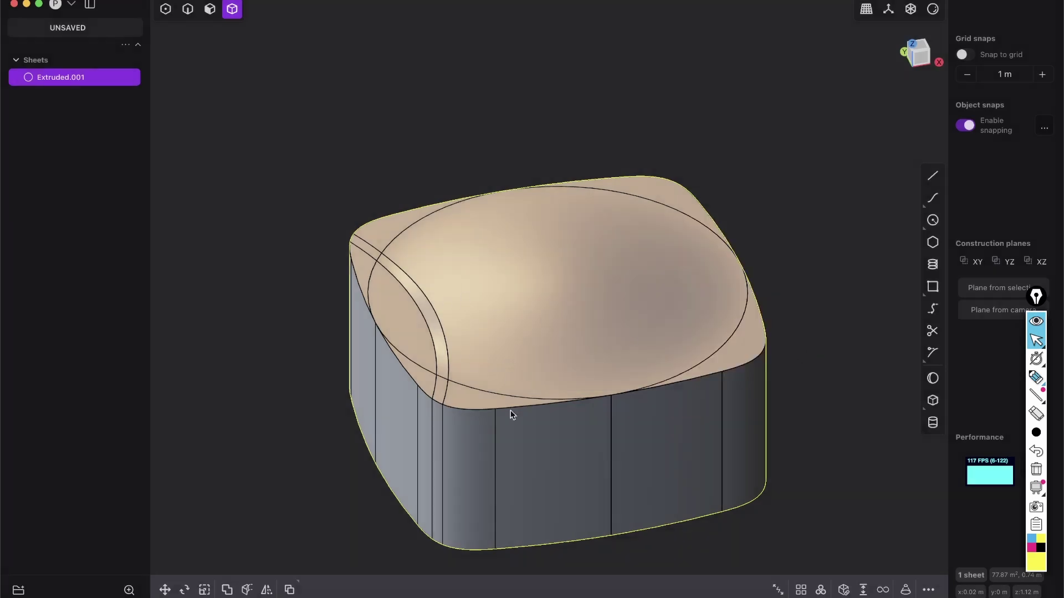
{"action": "middle_click_drag", "start_coordinate": [513, 384], "coordinate": [486, 504]}
{"action": "key", "text": "super+d"}
Inspect the cleaned-up dome and the strip's remaining edges from several angles, with edge lines hidden and shown
{"action": "middle_click_drag", "start_coordinate": [515, 410], "coordinate": [523, 449], "text": "shift"}
{"action": "middle_click_drag", "start_coordinate": [524, 299], "coordinate": [523, 393], "text": "shift"}
{"action": "middle_click_drag", "start_coordinate": [588, 305], "coordinate": [582, 272]}
{"action": "key", "text": "shift+e"}
{"action": "key", "text": "shift+e"}
{"action": "scroll", "coordinate": [452, 259], "scroll_direction": "up", "scroll_amount": 8}
{"action": "middle_click_drag", "start_coordinate": [401, 382], "coordinate": [415, 389], "text": "shift"}
{"action": "middle_click_drag", "start_coordinate": [626, 260], "coordinate": [584, 191]}
{"action": "middle_click_drag", "start_coordinate": [475, 270], "coordinate": [456, 321]}
{"action": "scroll", "coordinate": [399, 338], "scroll_direction": "up", "scroll_amount": 6}
{"action": "key", "text": "shift+e"}
{"action": "middle_click_drag", "start_coordinate": [434, 371], "coordinate": [460, 311]}
{"action": "key", "text": "shift+e"}
{"action": "scroll", "coordinate": [462, 316], "scroll_direction": "up", "scroll_amount": 3}
Try to fillet the strip's dome-side arc edge with a distance of 0.02185 m
{"action": "key", "text": "2"}
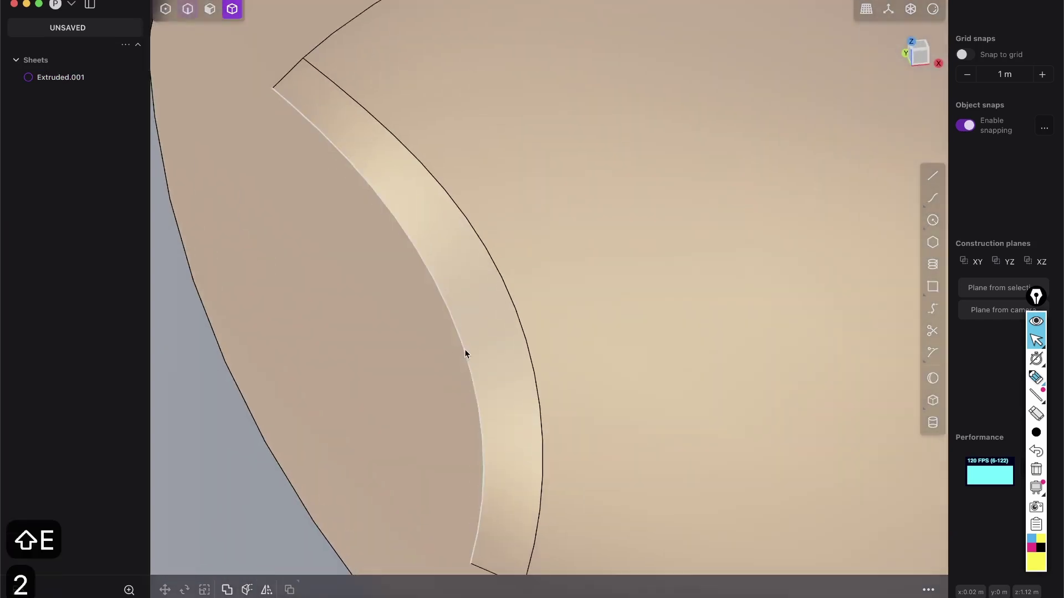
{"action": "scroll", "coordinate": [458, 254], "scroll_direction": "down", "scroll_amount": 5}
{"action": "left_click", "coordinate": [508, 286]}
{"action": "key", "text": "f"}
{"action": "mouse_move", "coordinate": [509, 283]}
{"action": "left_mouse_down"}
{"action": "mouse_move", "coordinate": [512, 226]}
{"action": "mouse_move", "coordinate": [511, 273]}
{"action": "left_mouse_up"}
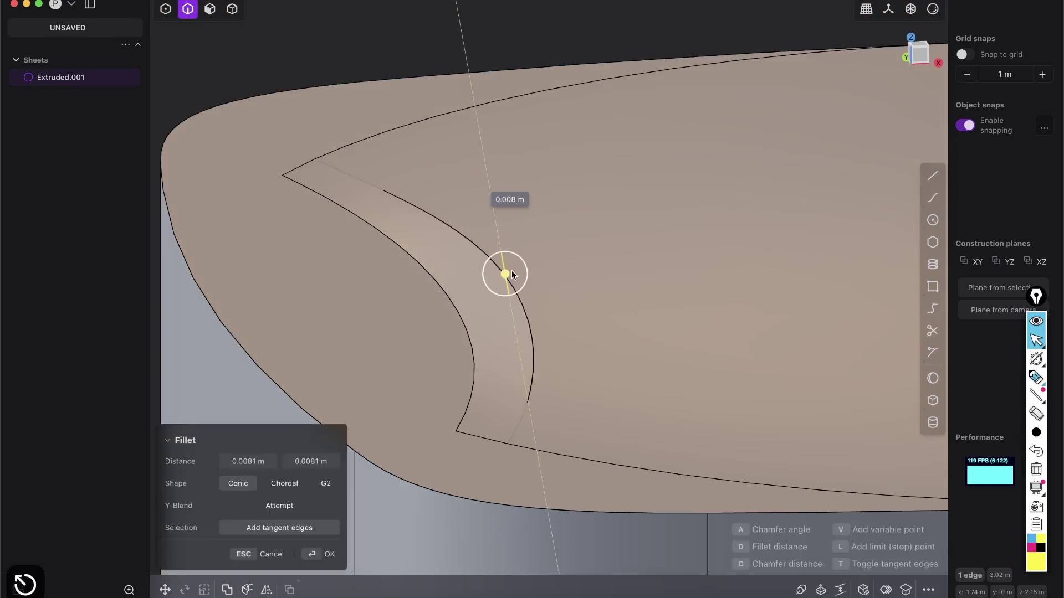
{"action": "key", "text": "Return"}
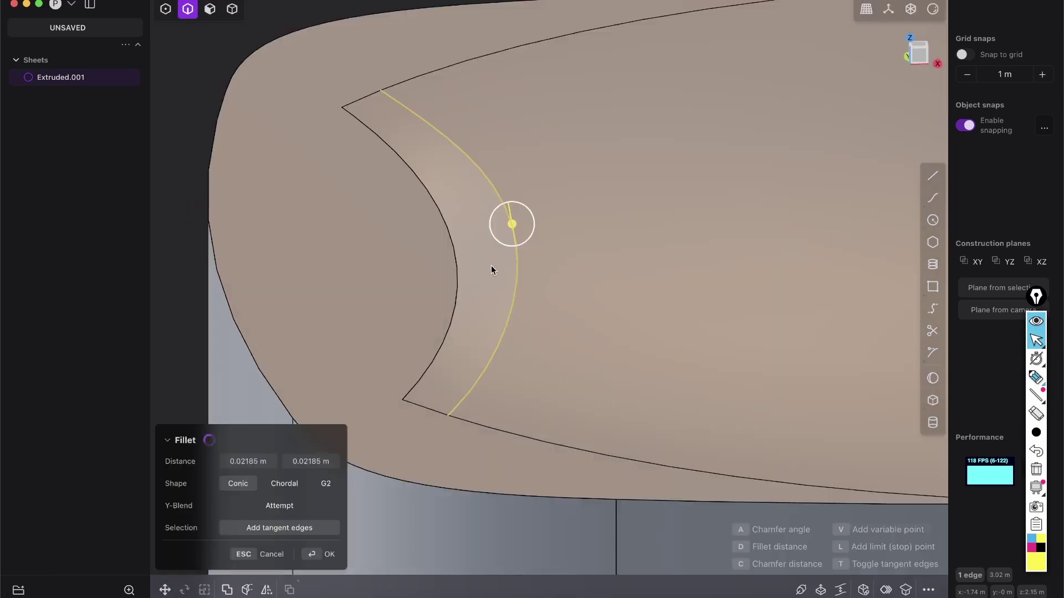
{"action": "middle_click_drag", "start_coordinate": [491, 265], "coordinate": [509, 209]}
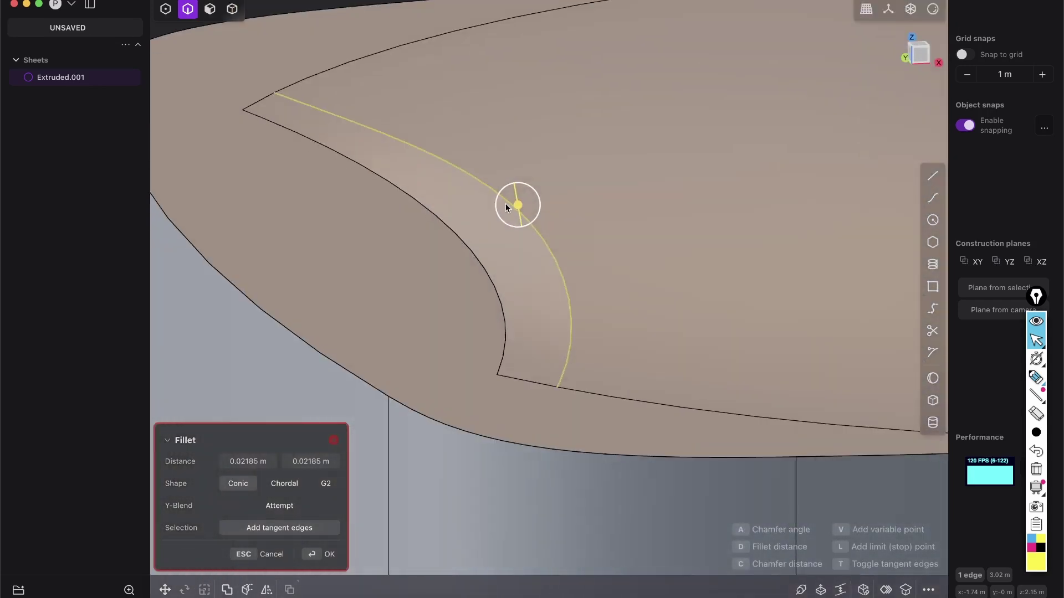
{"action": "middle_click_drag", "start_coordinate": [465, 240], "coordinate": [520, 217]}
{"action": "key", "text": "Escape"}
Add a thin fillet along the strip's dome-side arc edge
{"action": "key", "text": "b"}
{"action": "left_click_drag", "start_coordinate": [498, 171], "coordinate": [506, 206]}
{"action": "middle_click_drag", "start_coordinate": [505, 206], "coordinate": [533, 249]}
{"action": "left_click", "coordinate": [330, 557]}
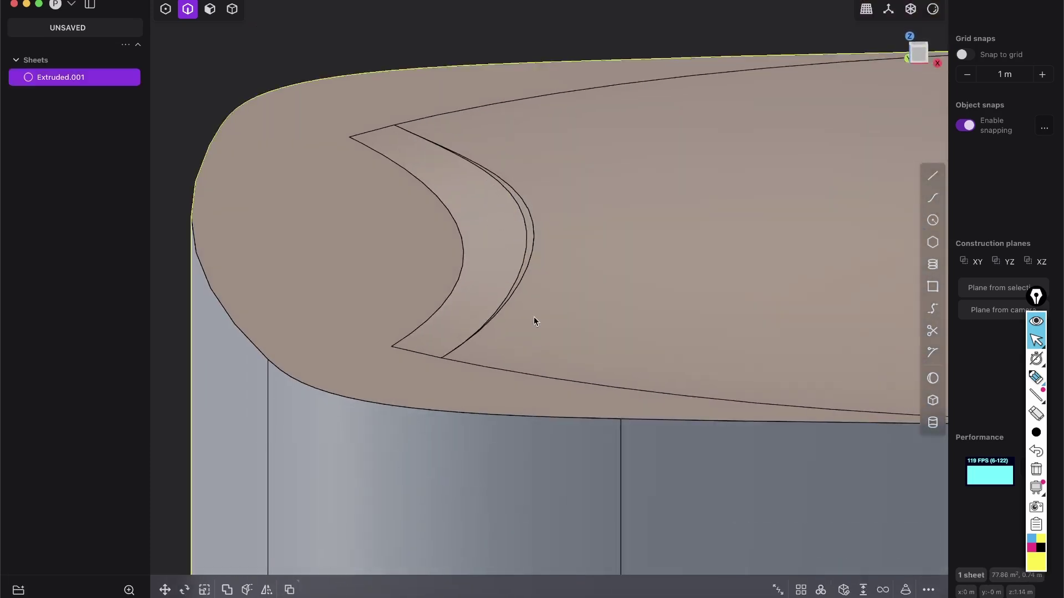
Examine the filleted transition between the strip and the dome up close, with edge lines hidden and shown
{"action": "key", "text": "shift+e"}
{"action": "scroll", "coordinate": [516, 318], "scroll_direction": "up", "scroll_amount": 5}
{"action": "middle_click_drag", "start_coordinate": [516, 317], "coordinate": [595, 218]}
{"action": "scroll", "coordinate": [595, 218], "scroll_direction": "up", "scroll_amount": 5}
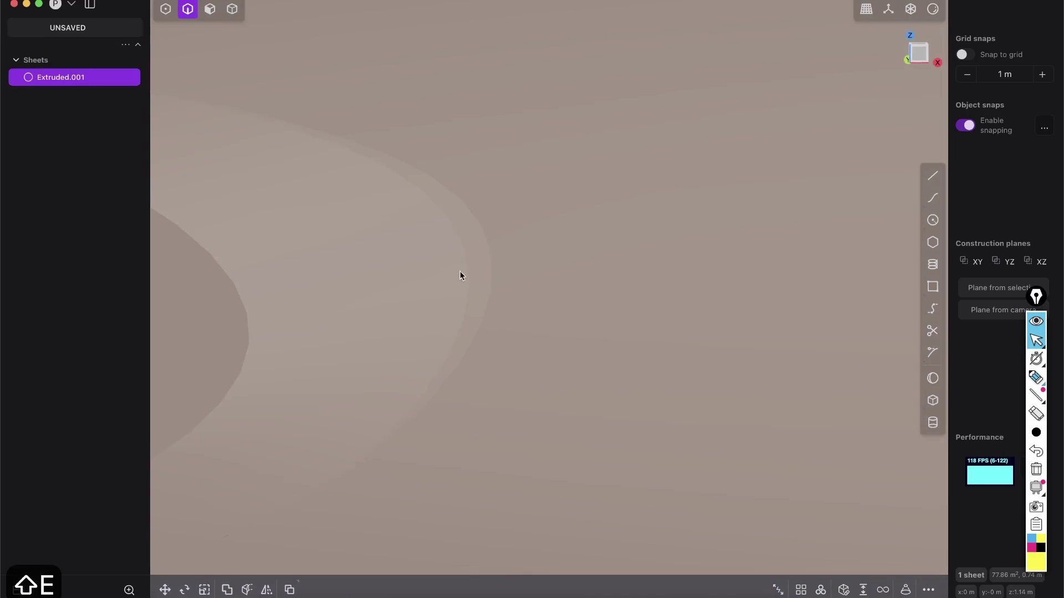
{"action": "middle_click_drag", "start_coordinate": [477, 292], "coordinate": [557, 201], "text": "shift"}
{"action": "scroll", "coordinate": [640, 164], "scroll_direction": "down", "scroll_amount": 5}
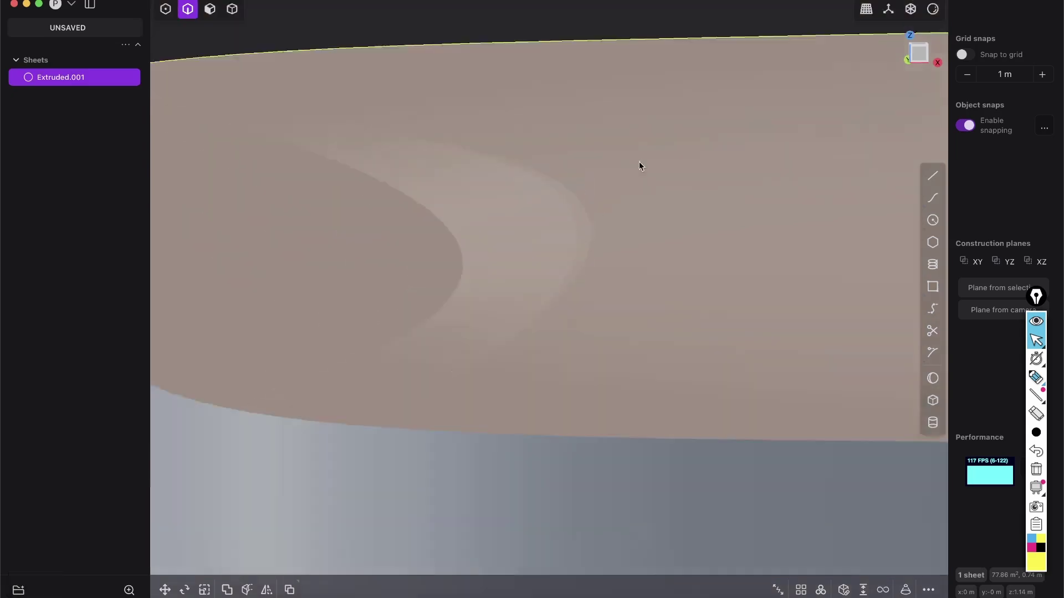
{"action": "key", "text": "shift+e"}
{"action": "scroll", "coordinate": [638, 204], "scroll_direction": "up", "scroll_amount": 5}
{"action": "scroll", "coordinate": [544, 230], "scroll_direction": "down", "scroll_amount": 3}
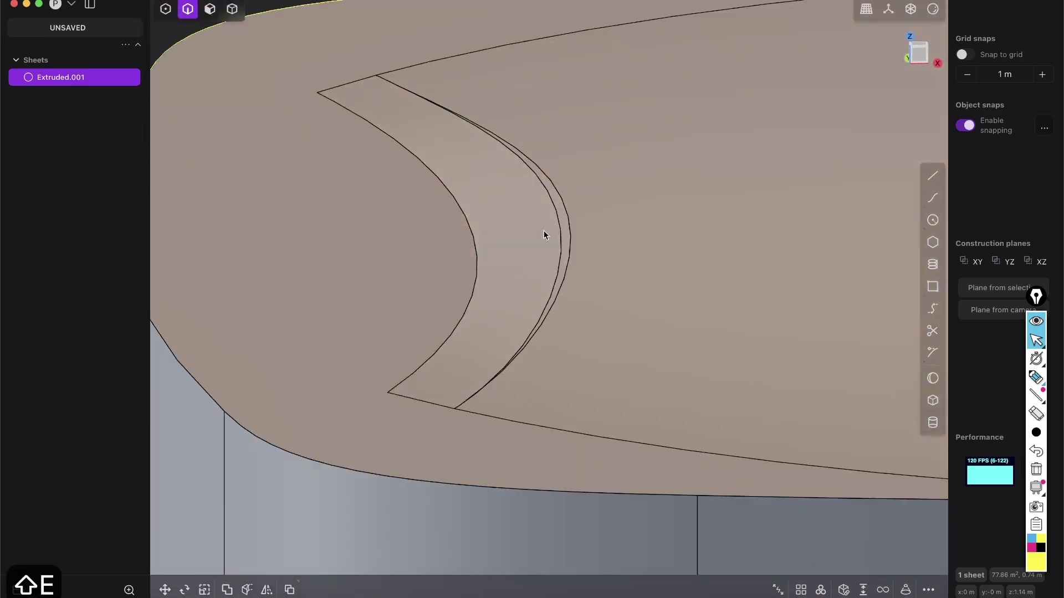
{"action": "scroll", "coordinate": [544, 244], "scroll_direction": "up", "scroll_amount": 3}
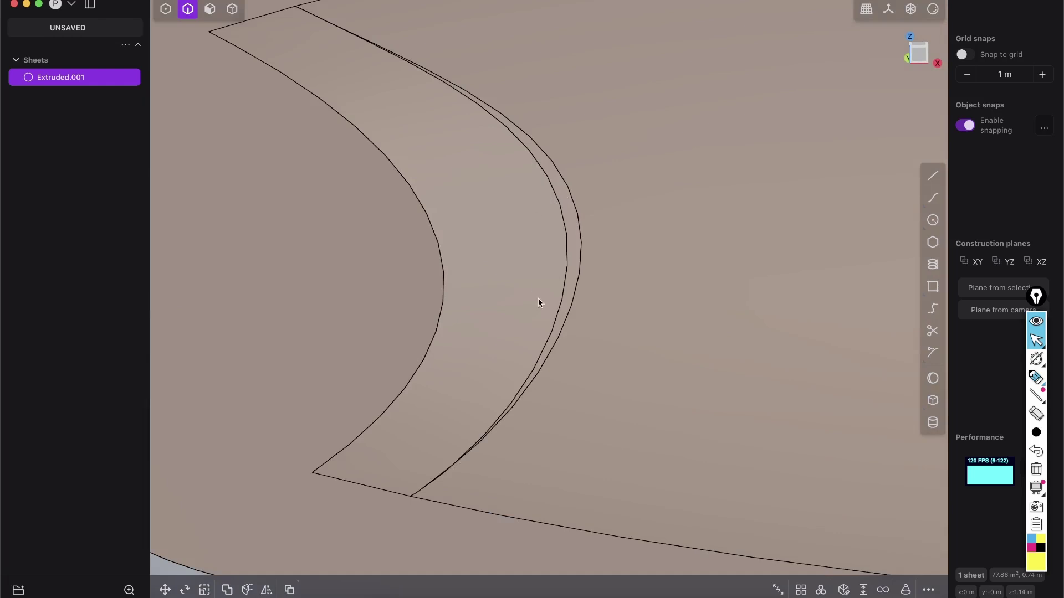
Delete the thin fillet face along the strip's dome-side arc, leaving a crescent opening
{"action": "key", "text": "3"}
{"action": "left_click", "coordinate": [566, 199]}
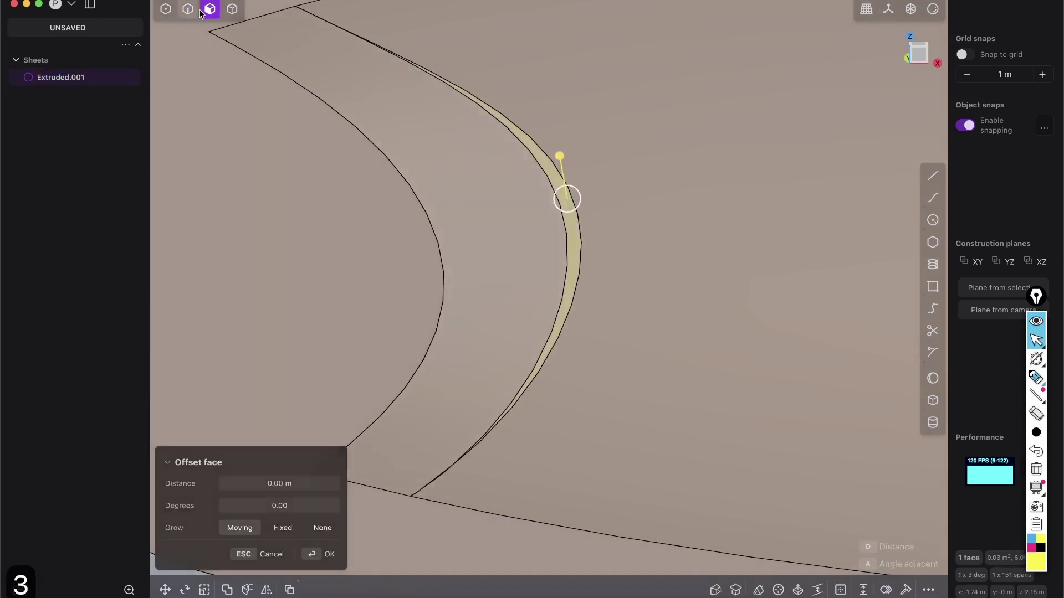
{"action": "middle_click_drag", "start_coordinate": [590, 183], "coordinate": [579, 268]}
{"action": "key", "text": "shift+x"}
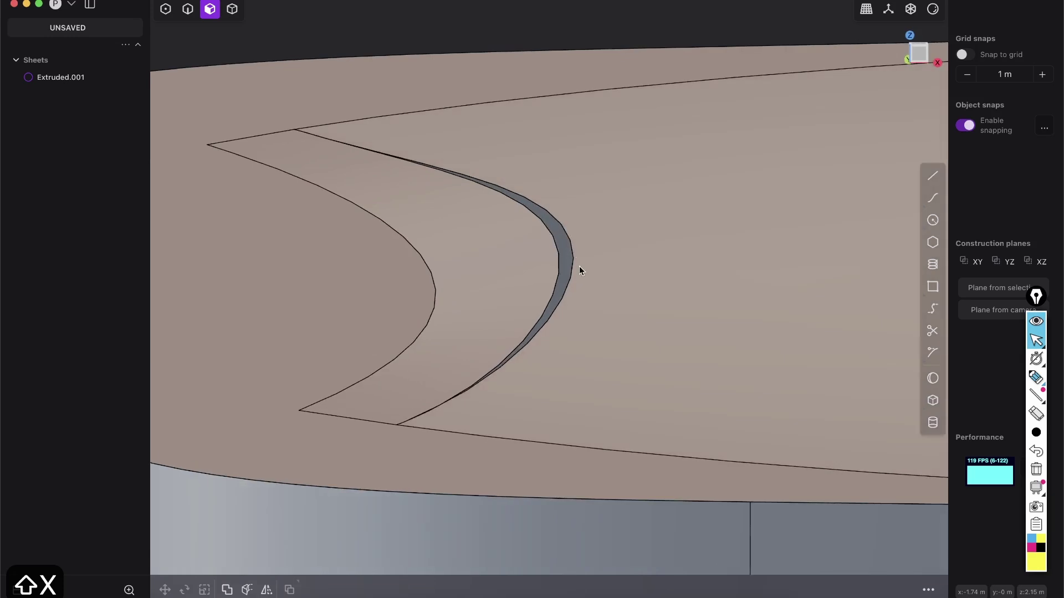
Try to loft a surface between the two arc edges of the crescent opening beside the dome
{"action": "key", "text": "2"}
{"action": "left_click", "coordinate": [570, 242]}
{"action": "left_click", "coordinate": [563, 261]}
{"action": "key", "text": "l"}
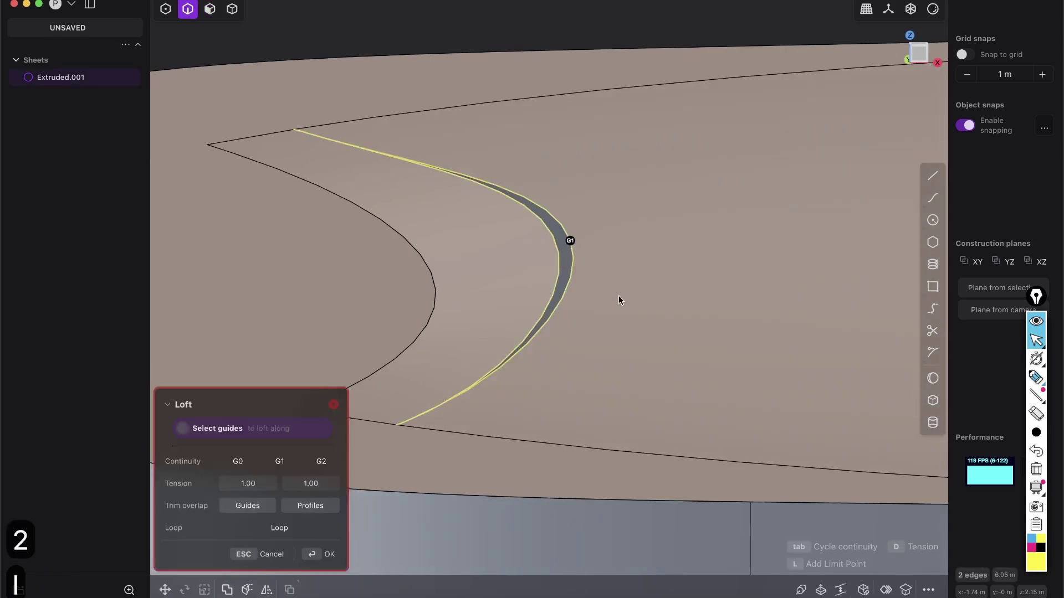
{"action": "key", "text": "Escape"}
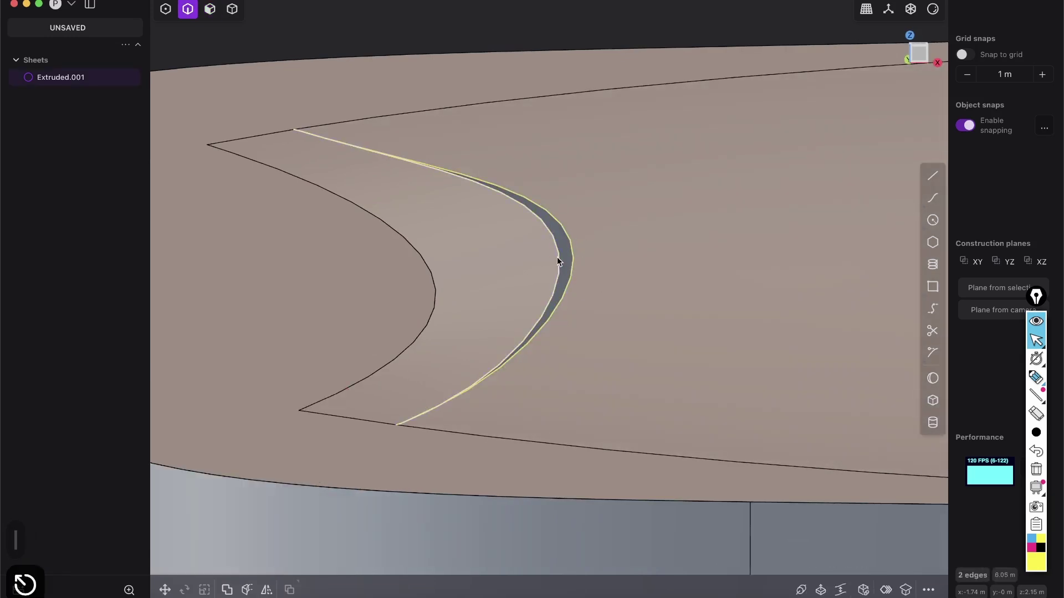
Patch the crescent opening beside the dome from its two arc edges, with G1 continuity on both and Quality faces
{"action": "left_click", "coordinate": [547, 228]}
{"action": "left_click", "coordinate": [573, 250], "text": "shift"}
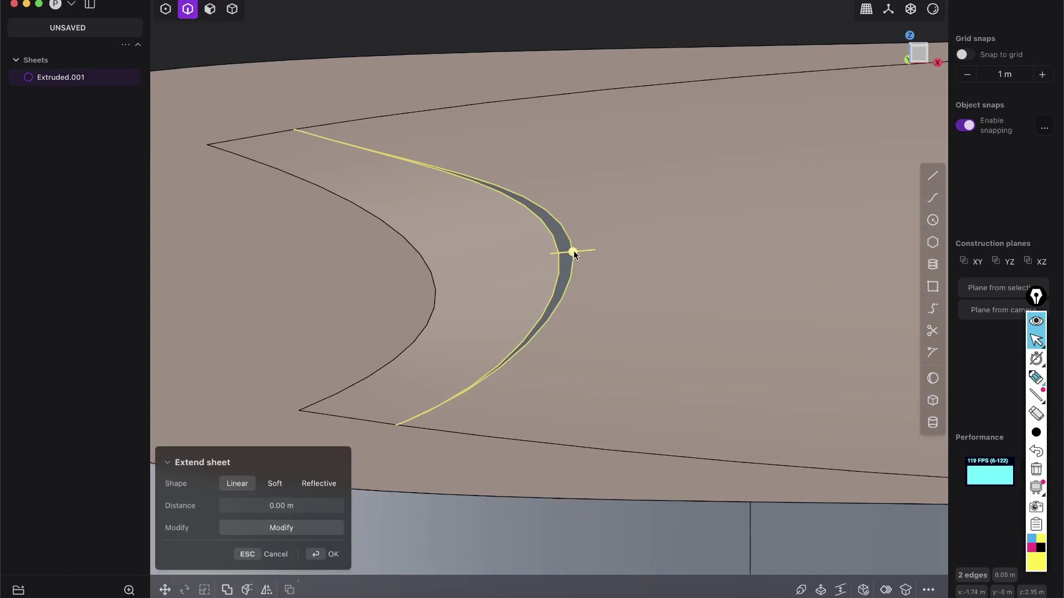
{"action": "type", "text": "fpa"}
{"action": "key", "text": "Escape"}
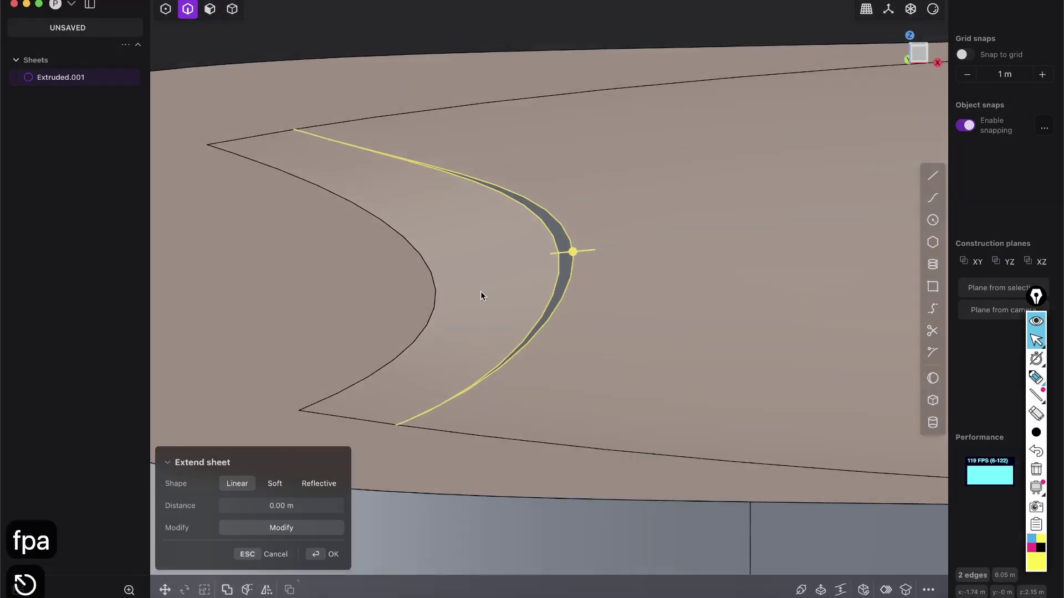
{"action": "key", "text": "shift+3"}
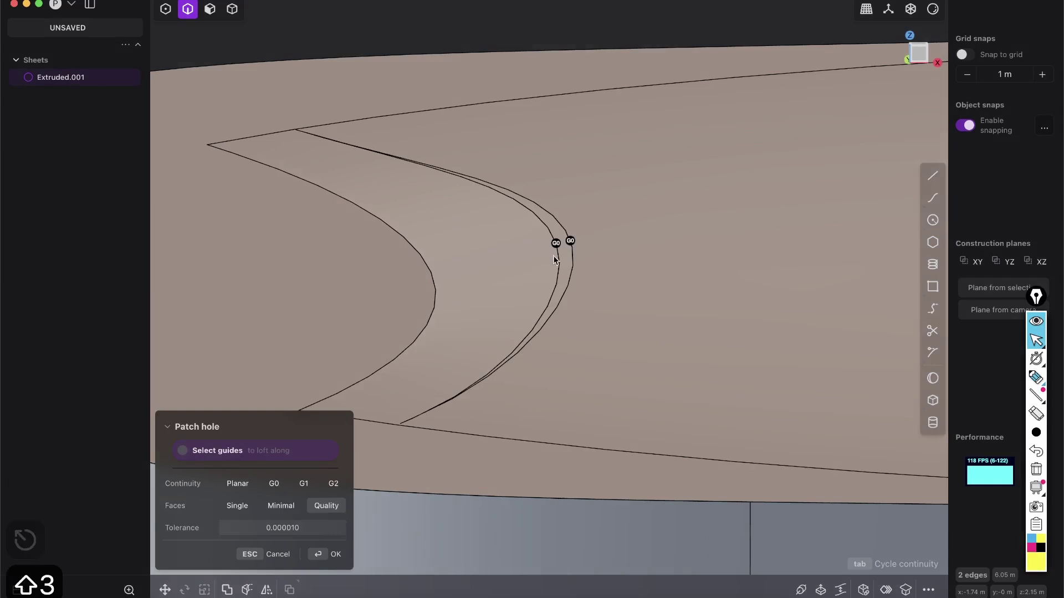
{"action": "left_click", "coordinate": [571, 242]}
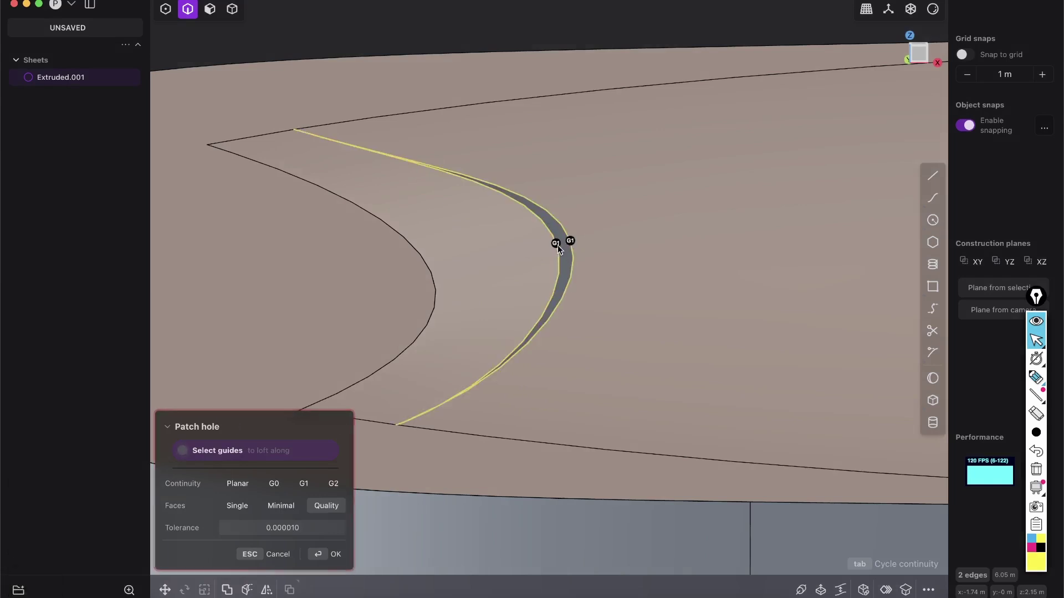
{"action": "left_click", "coordinate": [557, 244]}
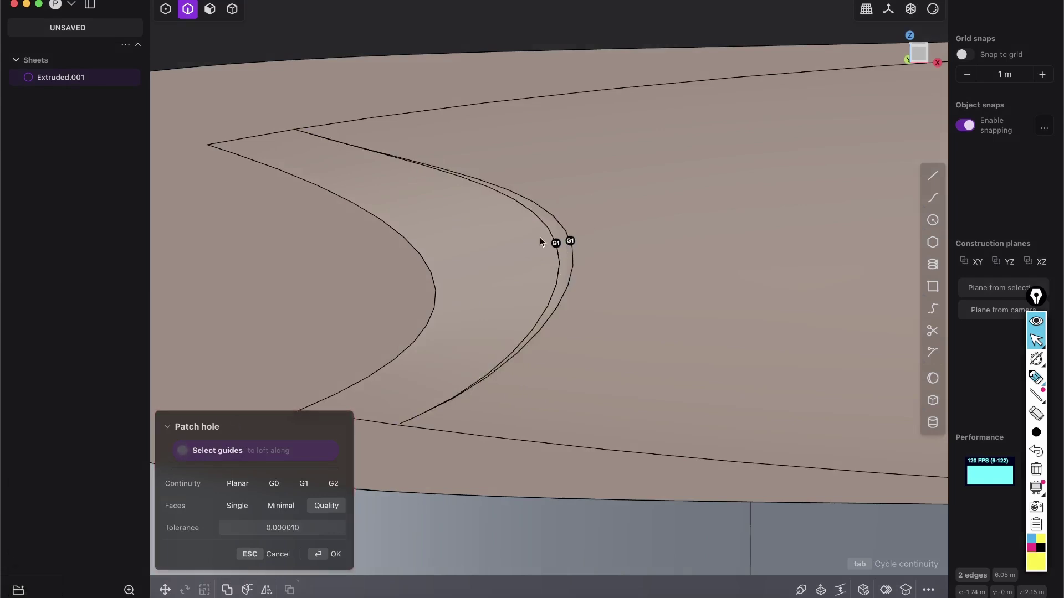
{"action": "left_click", "coordinate": [326, 556]}
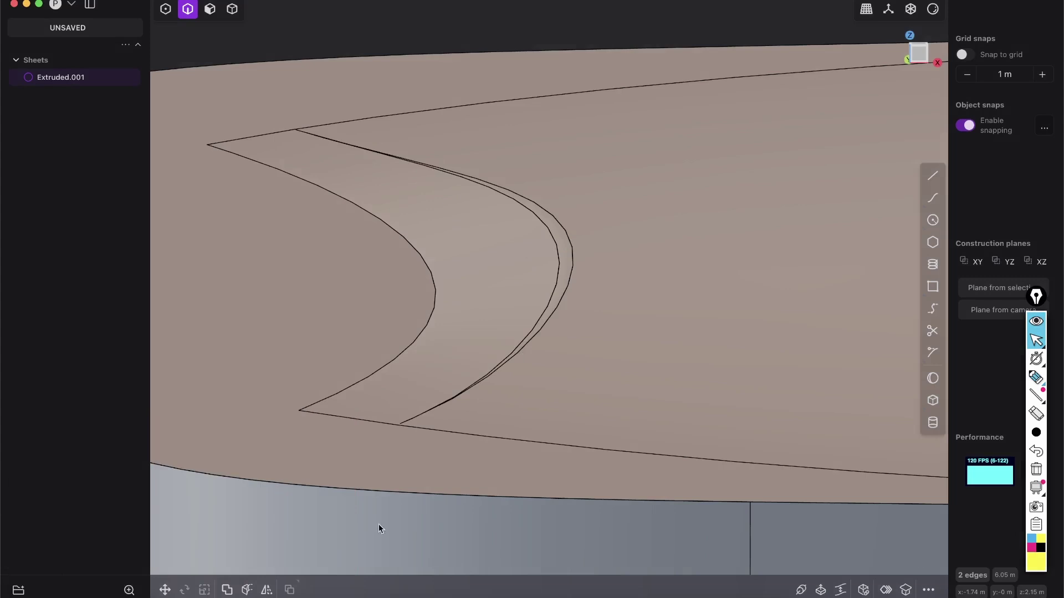
Examine the patched crescent and the strip from several angles and distances, with edge lines hidden and shown
{"action": "key", "text": "shift+e"}
{"action": "middle_click_drag", "start_coordinate": [607, 310], "coordinate": [553, 235]}
{"action": "key", "text": "shift+e"}
{"action": "middle_click_drag", "start_coordinate": [501, 259], "coordinate": [570, 265]}
{"action": "scroll", "coordinate": [581, 257], "scroll_direction": "up", "scroll_amount": 3}
{"action": "scroll", "coordinate": [584, 249], "scroll_direction": "down", "scroll_amount": 2}
{"action": "scroll", "coordinate": [570, 265], "scroll_direction": "up", "scroll_amount": 4}
{"action": "scroll", "coordinate": [571, 270], "scroll_direction": "down", "scroll_amount": 6}
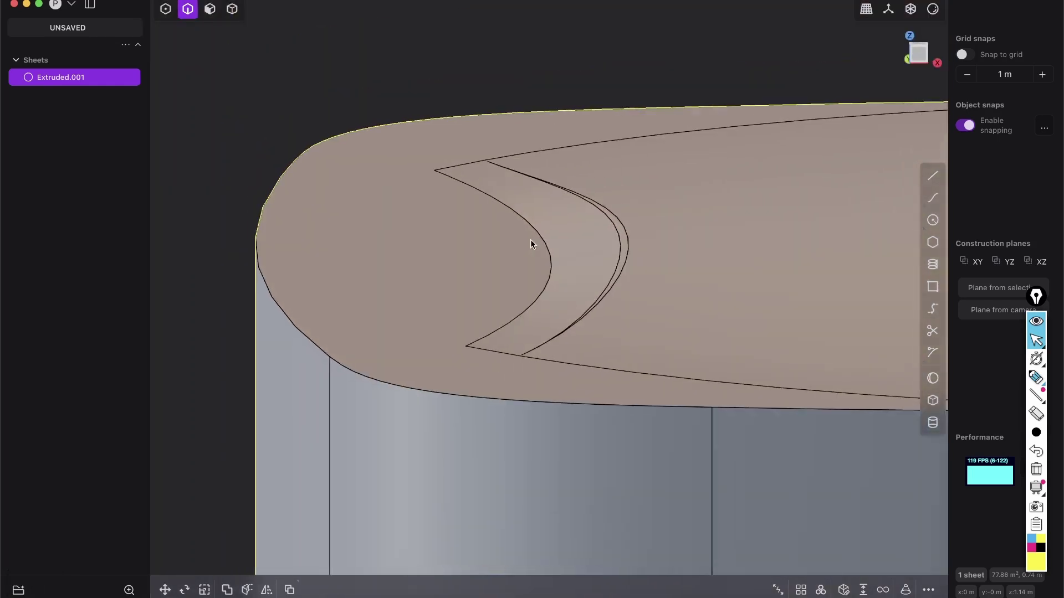
{"action": "scroll", "coordinate": [532, 245], "scroll_direction": "up", "scroll_amount": 3}
{"action": "scroll", "coordinate": [542, 274], "scroll_direction": "up", "scroll_amount": 3}
{"action": "middle_click_drag", "start_coordinate": [542, 274], "coordinate": [561, 246]}
{"action": "middle_click_drag", "start_coordinate": [587, 316], "coordinate": [563, 299]}
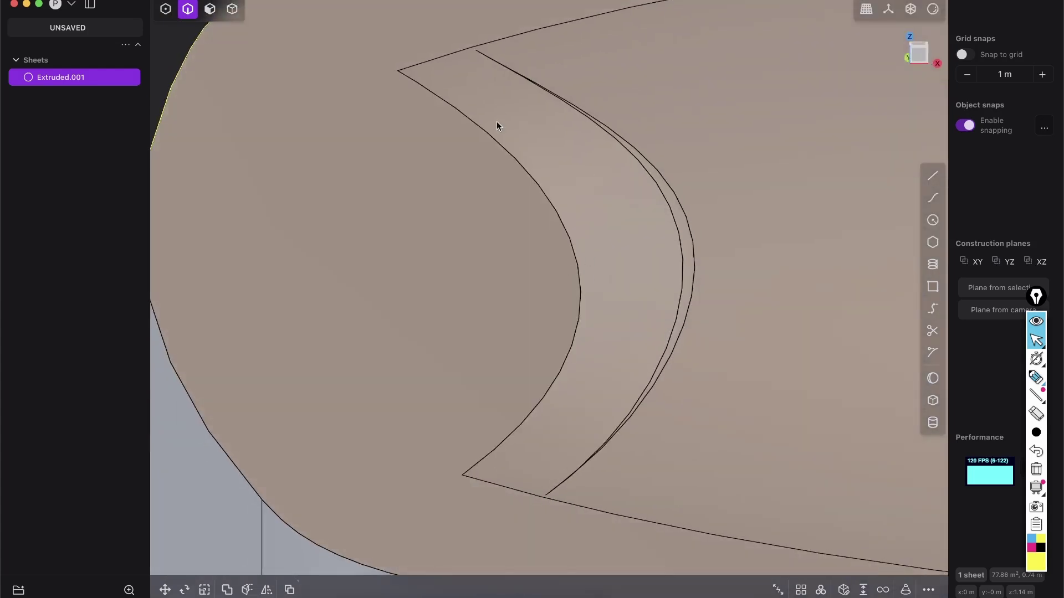
Add a thin fillet along the strip's -X side arc edge
{"action": "left_click", "coordinate": [580, 277]}
{"action": "key", "text": "f"}
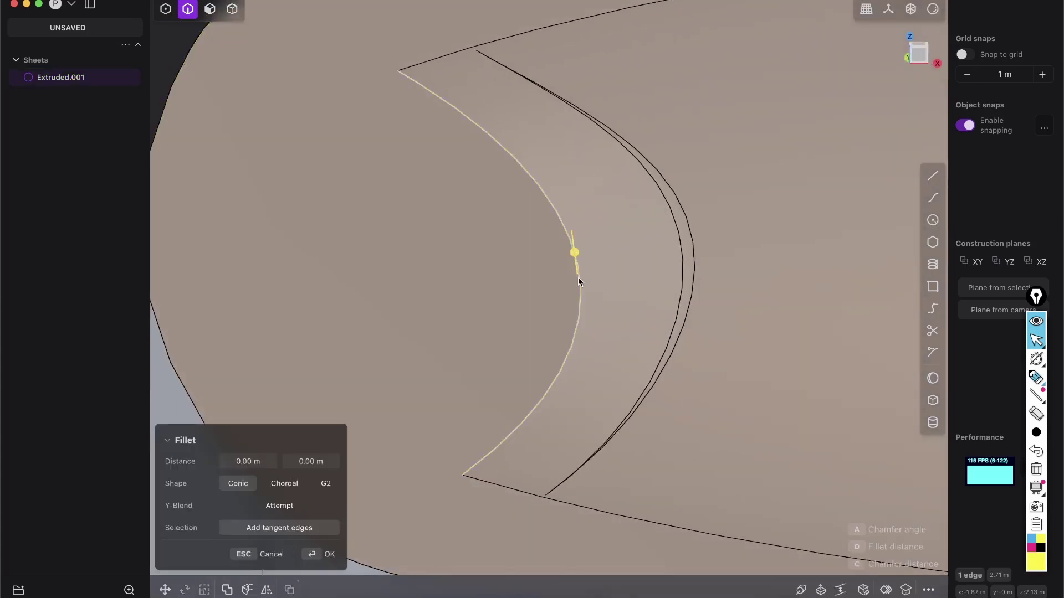
{"action": "left_click_drag", "start_coordinate": [581, 266], "coordinate": [566, 188]}
{"action": "key", "text": "Return"}
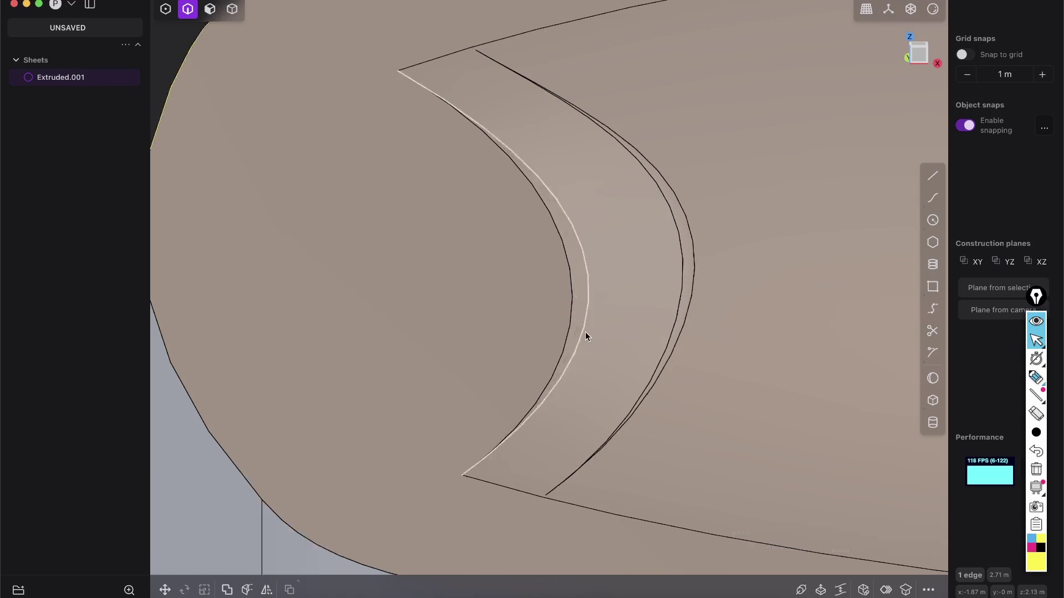
Delete the thin fillet face along the strip's -X side arc
{"action": "key", "text": "shift+e"}
{"action": "middle_click_drag", "start_coordinate": [639, 301], "coordinate": [620, 362]}
{"action": "key", "text": "3"}
{"action": "left_click", "coordinate": [574, 259]}
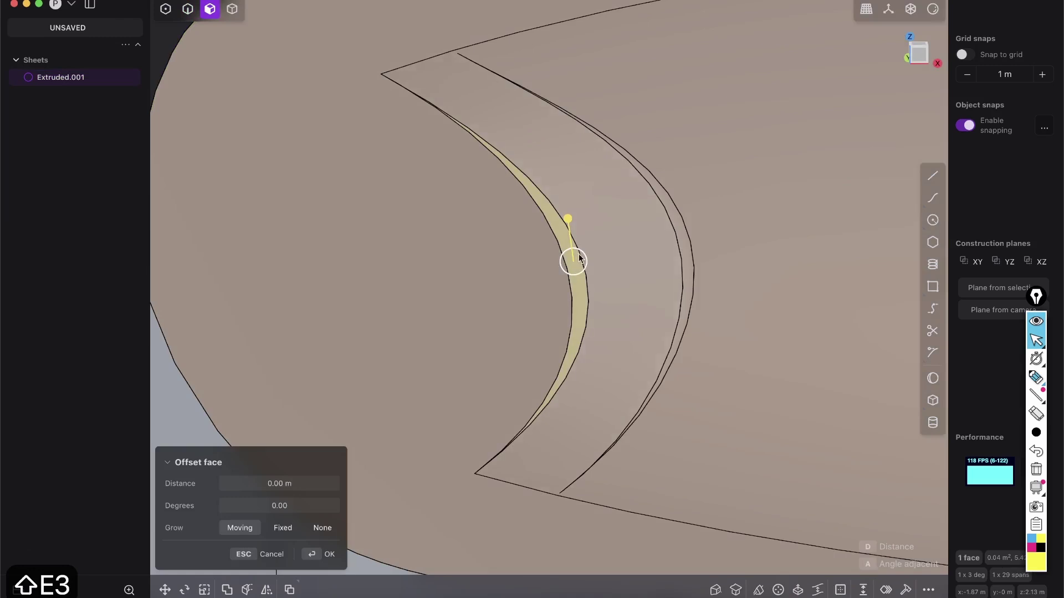
{"action": "key", "text": "shift+x"}
{"action": "key", "text": "2"}
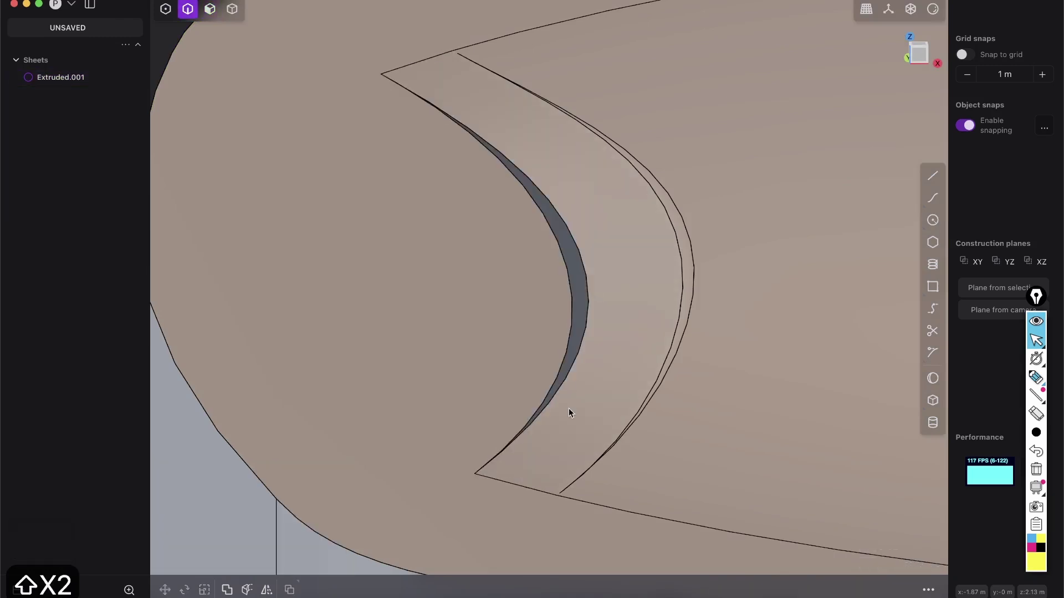
Try to loft a surface between the two arc edges of the opening on the strip's -X side
{"action": "key", "text": "Tab"}
{"action": "key", "text": "2"}
{"action": "left_click", "coordinate": [583, 338]}
{"action": "left_click", "coordinate": [585, 288]}
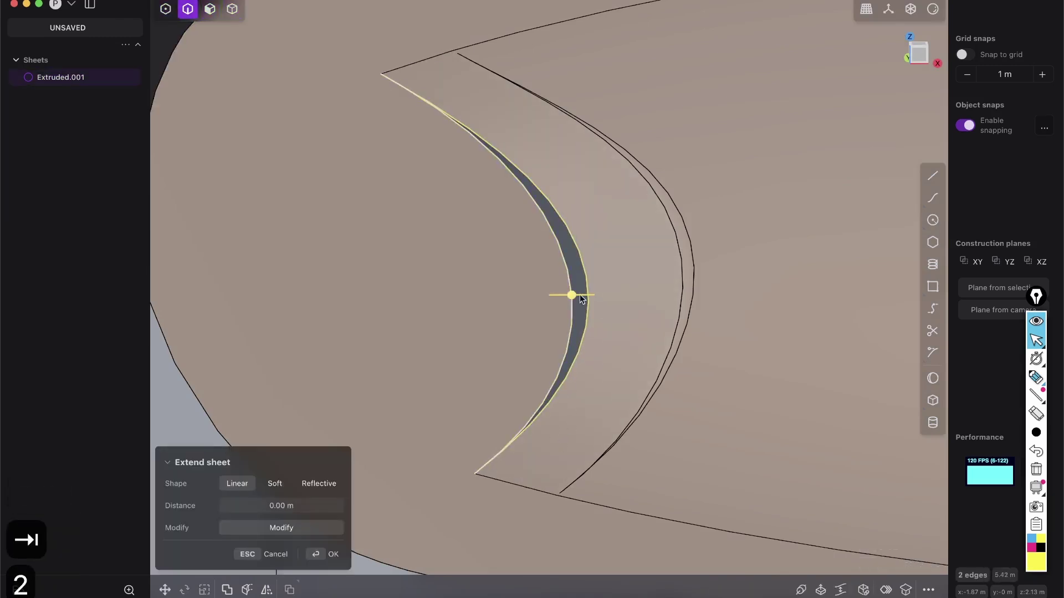
{"action": "key", "text": "l"}
{"action": "key", "text": "Escape"}
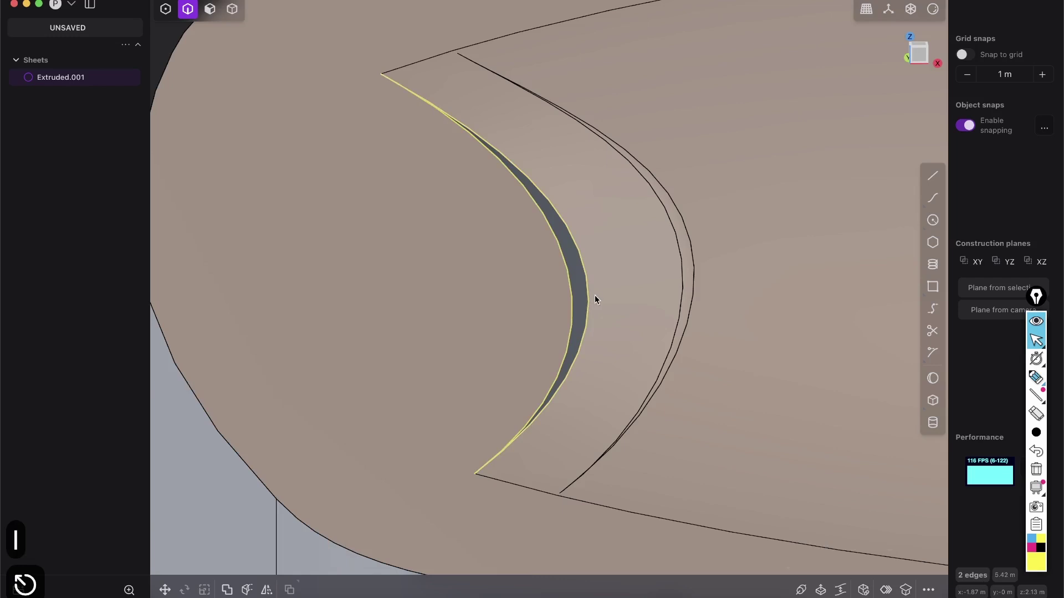
Try to patch the opening on the strip's -X side with G1 continuity on both arc edges
{"action": "key", "text": "shift+3"}
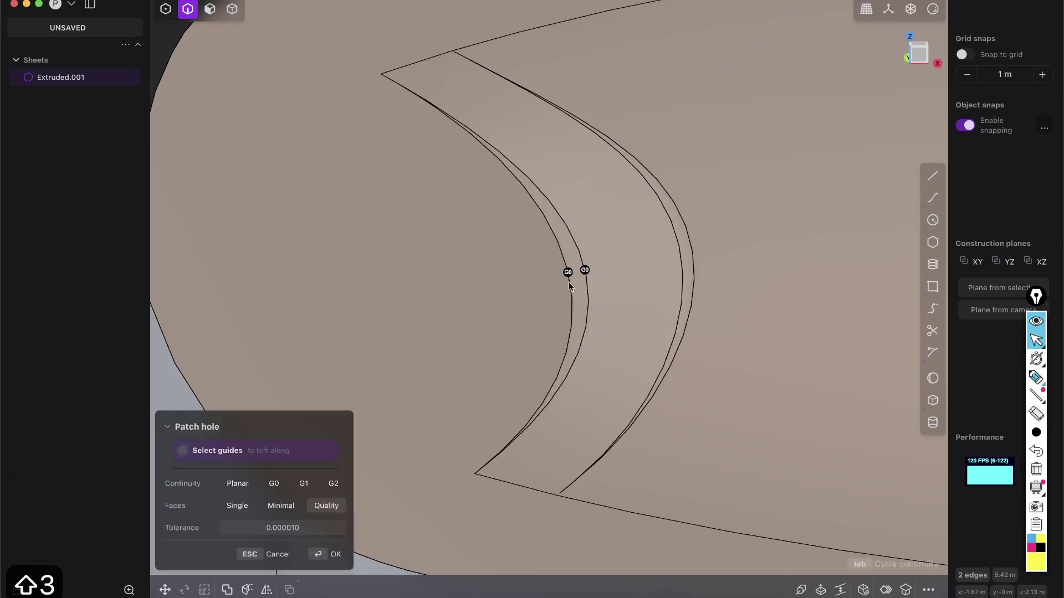
{"action": "key", "text": "Tab"}
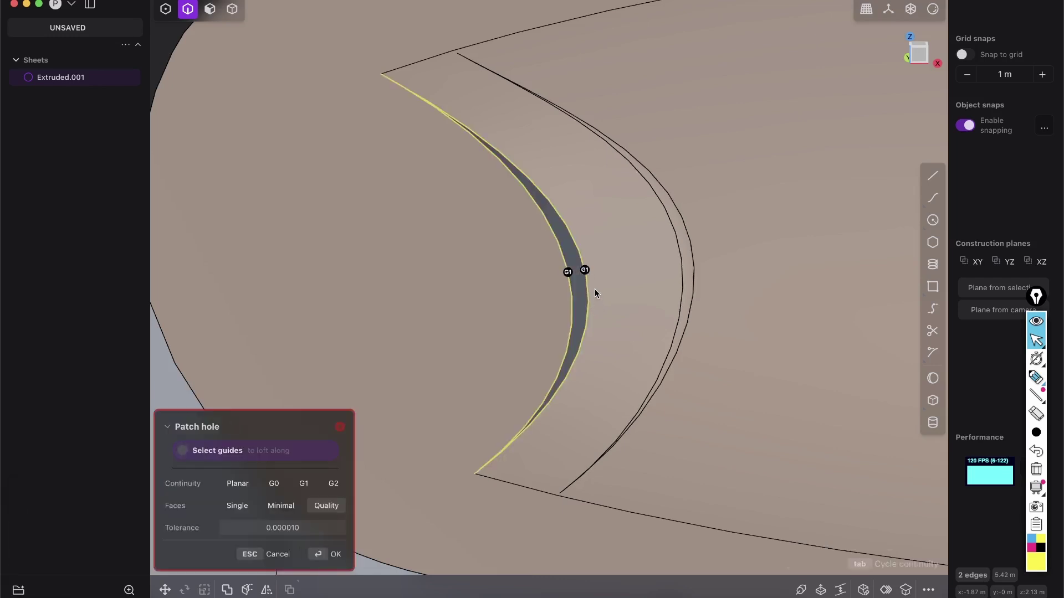
{"action": "key", "text": "shift+e"}
{"action": "scroll", "coordinate": [585, 272], "scroll_direction": "up", "scroll_amount": 3}
{"action": "middle_click_drag", "start_coordinate": [585, 272], "coordinate": [604, 242]}
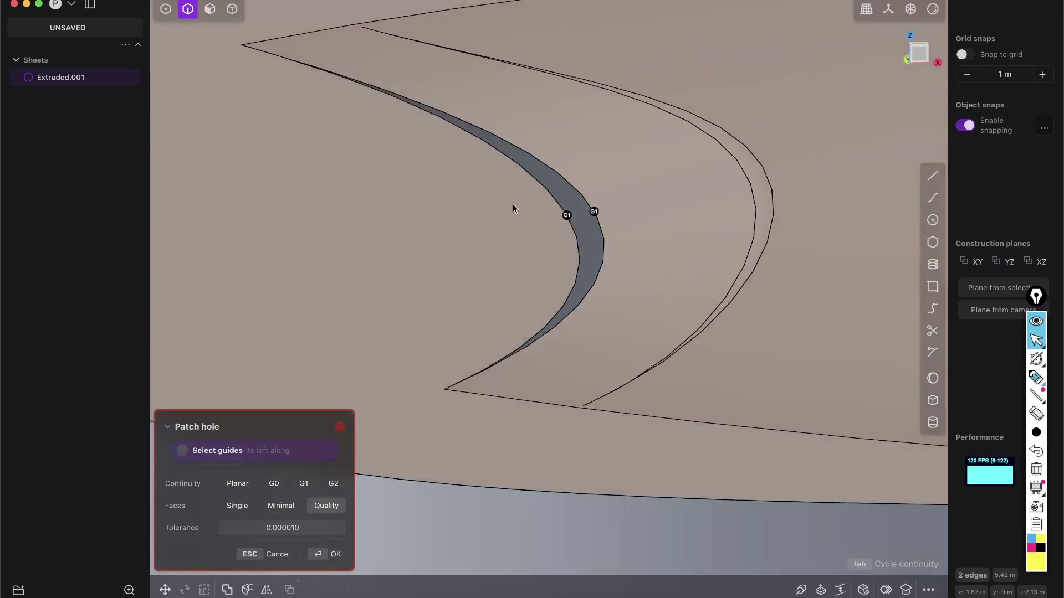
{"action": "scroll", "coordinate": [520, 201], "scroll_direction": "down", "scroll_amount": 5}
{"action": "scroll", "coordinate": [531, 194], "scroll_direction": "up", "scroll_amount": 5}
{"action": "mouse_move", "coordinate": [515, 277]}
{"action": "middle_mouse_down"}
{"action": "mouse_move", "coordinate": [496, 252]}
{"action": "mouse_move", "coordinate": [529, 268]}
{"action": "mouse_move", "coordinate": [492, 230]}
{"action": "mouse_move", "coordinate": [529, 271]}
{"action": "middle_mouse_up"}
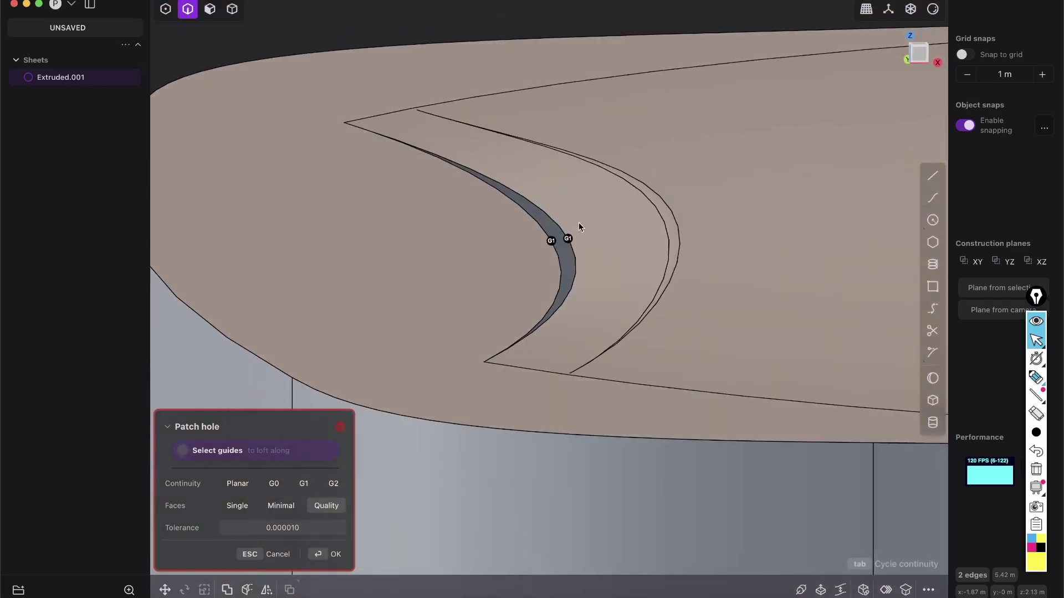
{"action": "middle_click_drag", "start_coordinate": [523, 365], "coordinate": [523, 172]}
{"action": "key", "text": "Escape"}
Select the edge loop around the strip's -X side opening and examine its corner ends up close
{"action": "scroll", "coordinate": [523, 171], "scroll_direction": "up", "scroll_amount": 3}
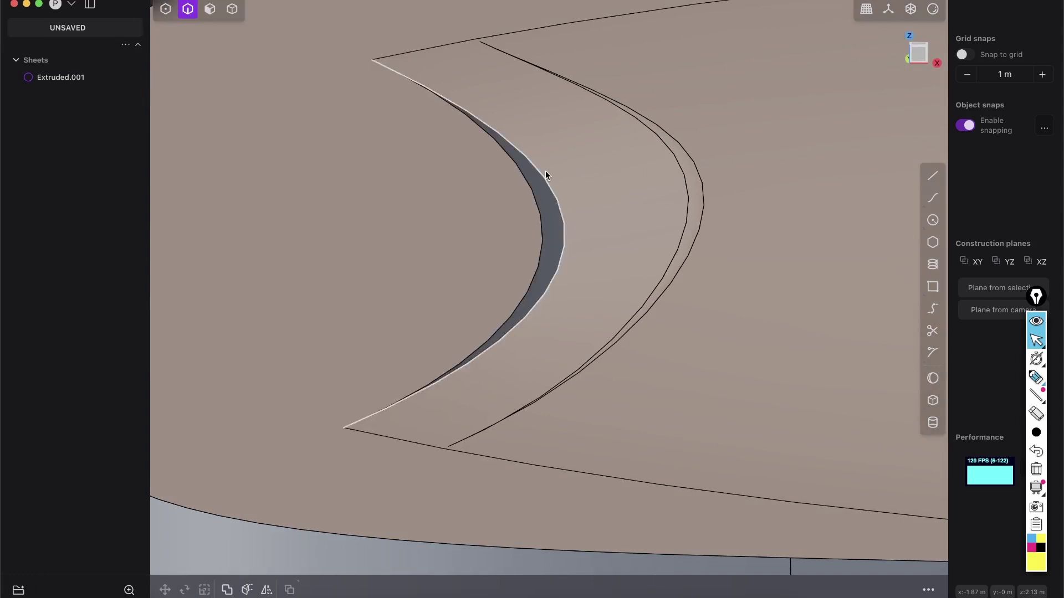
{"action": "double_click", "coordinate": [561, 230]}
{"action": "mouse_move", "coordinate": [437, 450]}
{"action": "middle_mouse_down"}
{"action": "mouse_move", "coordinate": [395, 437]}
{"action": "mouse_move", "coordinate": [420, 441]}
{"action": "middle_mouse_up"}
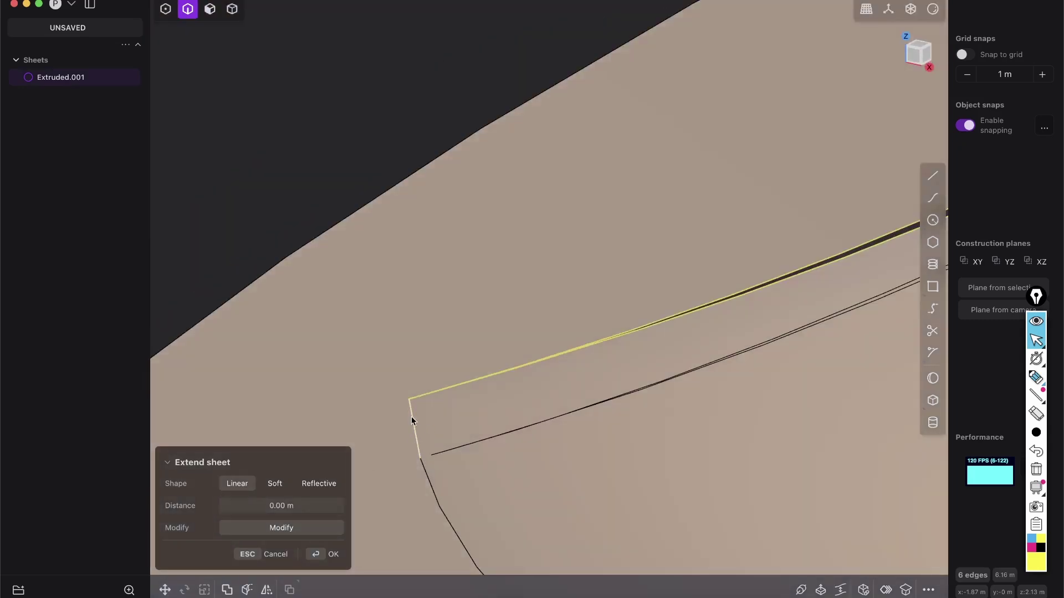
{"action": "middle_click_drag", "start_coordinate": [451, 394], "coordinate": [521, 158]}
{"action": "middle_click_drag", "start_coordinate": [498, 261], "coordinate": [523, 206], "text": "shift"}
{"action": "left_click", "coordinate": [397, 223]}
{"action": "scroll", "coordinate": [397, 222], "scroll_direction": "down", "scroll_amount": 5}
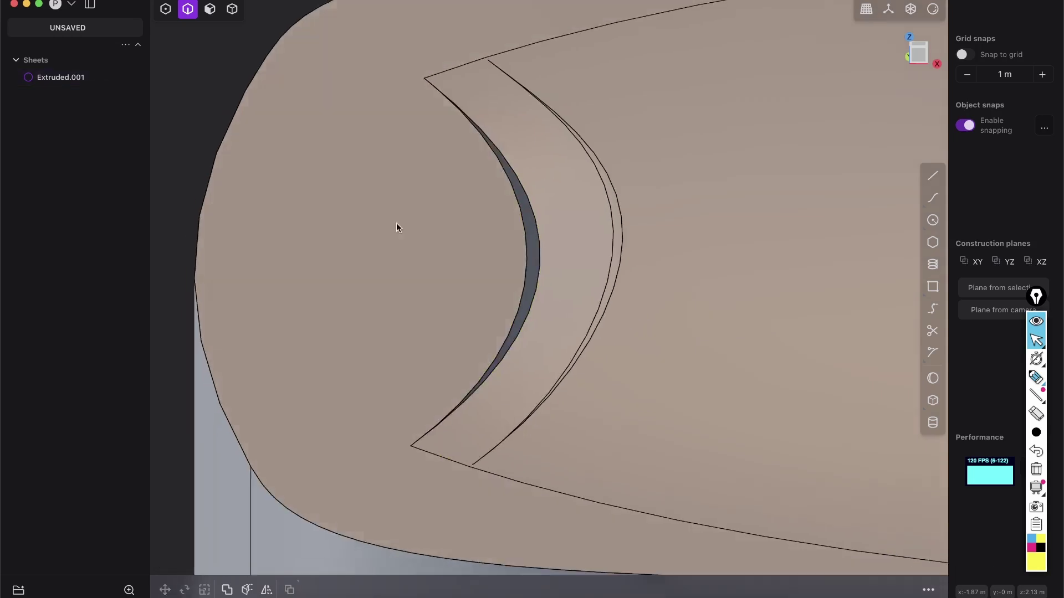
Undo the patch, fillet, cleanup and join edits back to before the transition strip was lofted
{"action": "key", "text": "super+z"}
{"action": "key", "text": "super+z"}
{"action": "key", "text": "super+z"}
{"action": "key", "text": "super+z"}
{"action": "key", "text": "super+z"}
{"action": "key", "text": "super+z"}
{"action": "key", "text": "super+z"}
{"action": "key", "text": "super+z"}
{"action": "key", "text": "super+z"}
{"action": "key", "text": "super+z"}
{"action": "key", "text": "super+z"}
{"action": "key", "text": "super+z"}
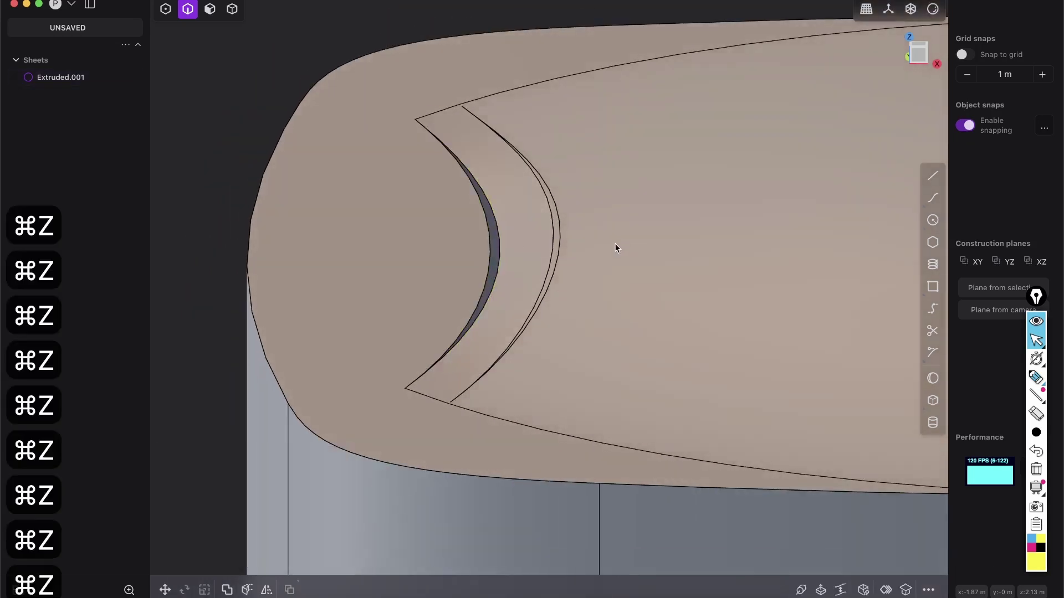
{"action": "key", "text": "super+z"}
{"action": "key", "text": "super+z"}
{"action": "key", "text": "super+z"}
{"action": "key", "text": "super+z"}
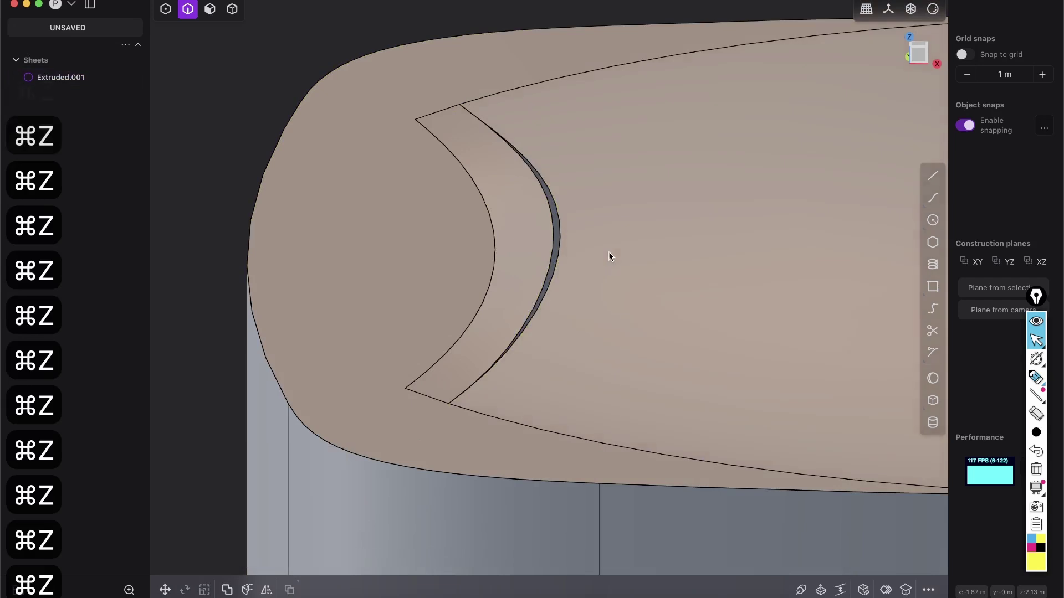
{"action": "key", "text": "super+z"}
{"action": "key", "text": "super+z"}
{"action": "key", "text": "super+z"}
{"action": "key", "text": "super+z"}
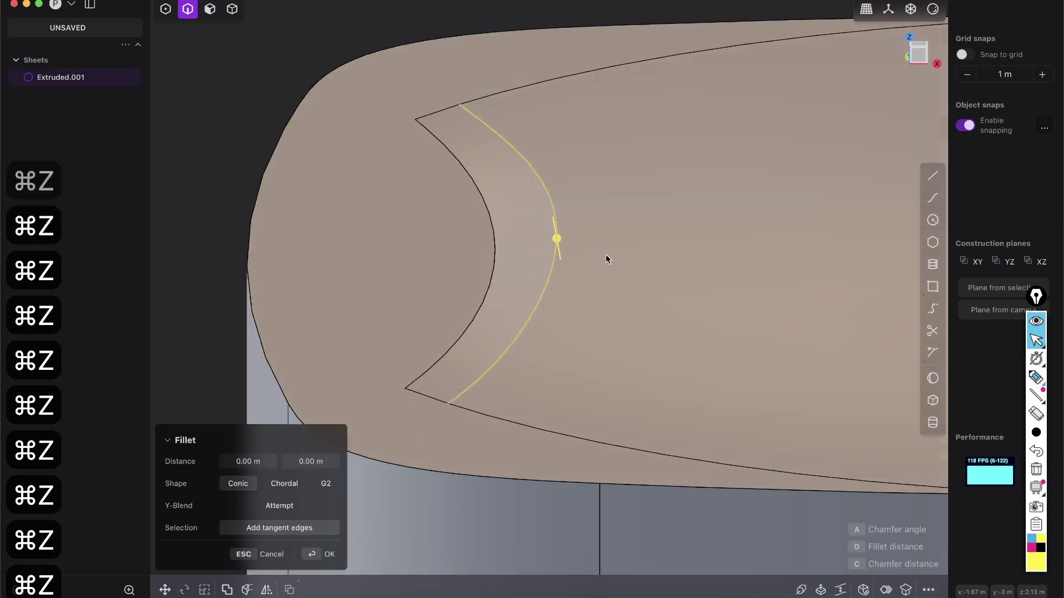
{"action": "key", "text": "super+z"}
{"action": "key", "text": "super+z"}
{"action": "key", "text": "super+z"}
{"action": "key", "text": "super+z"}
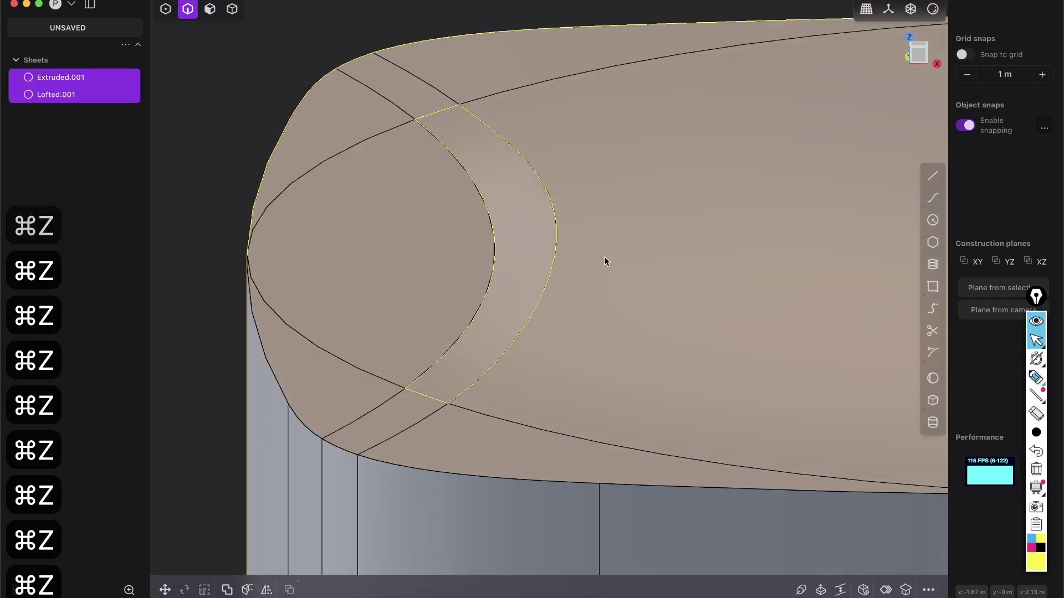
Examine the open curved gap between the -X side face and the dome from several angles
{"action": "scroll", "coordinate": [499, 283], "scroll_direction": "down", "scroll_amount": 5}
{"action": "left_click", "coordinate": [386, 136]}
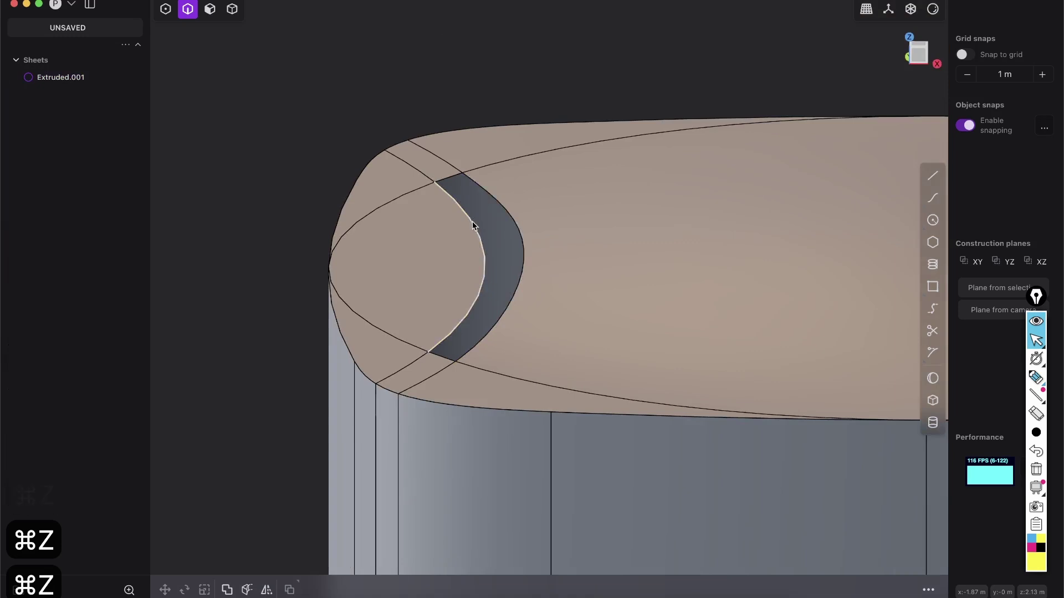
{"action": "scroll", "coordinate": [472, 221], "scroll_direction": "up", "scroll_amount": 5}
{"action": "middle_click_drag", "start_coordinate": [472, 221], "coordinate": [484, 241]}
{"action": "scroll", "coordinate": [483, 241], "scroll_direction": "down", "scroll_amount": 5}
{"action": "middle_click_drag", "start_coordinate": [415, 303], "coordinate": [452, 221]}
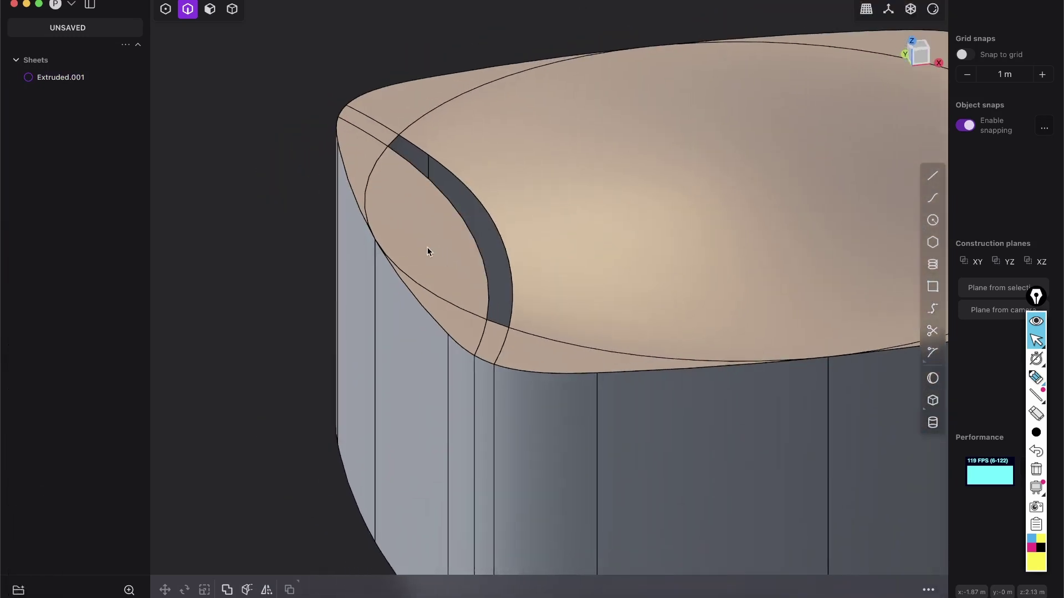
{"action": "scroll", "coordinate": [287, 226], "scroll_direction": "down", "scroll_amount": 1}
{"action": "middle_click_drag", "start_coordinate": [437, 274], "coordinate": [440, 230]}
Remove the redundant edges from the whole sheet, including the construction lines around the curved gap
{"action": "key", "text": "Tab"}
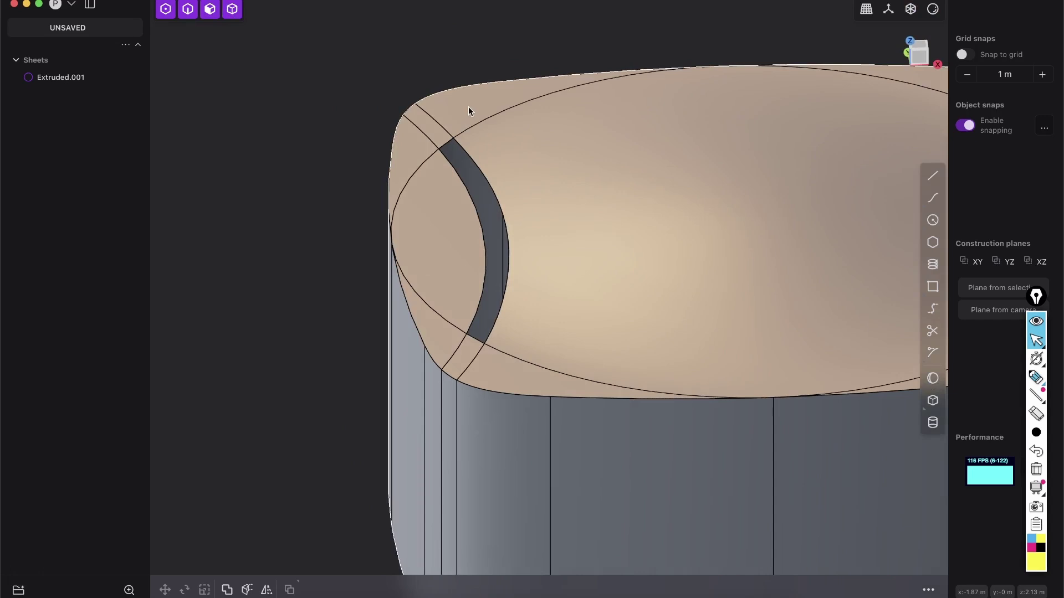
{"action": "left_click", "coordinate": [477, 117]}
{"action": "key", "text": "super+d"}
{"action": "middle_click_drag", "start_coordinate": [581, 226], "coordinate": [422, 231]}
{"action": "scroll", "coordinate": [453, 222], "scroll_direction": "up", "scroll_amount": 5}
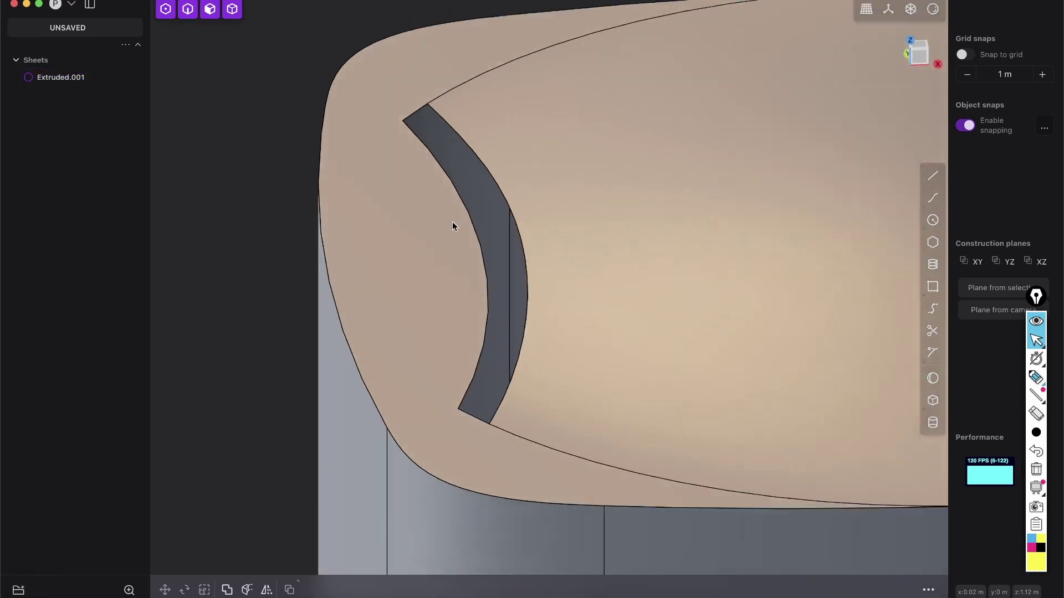
Loft a strip between the -X side edge and the dome-side edge of the curved gap
{"action": "key", "text": "2"}
{"action": "left_click", "coordinate": [442, 156]}
{"action": "left_click", "coordinate": [505, 150], "text": "shift"}
{"action": "middle_click_drag", "start_coordinate": [524, 129], "coordinate": [510, 108]}
{"action": "key", "text": "l"}
{"action": "middle_click_drag", "start_coordinate": [534, 167], "coordinate": [542, 145], "text": "shift"}
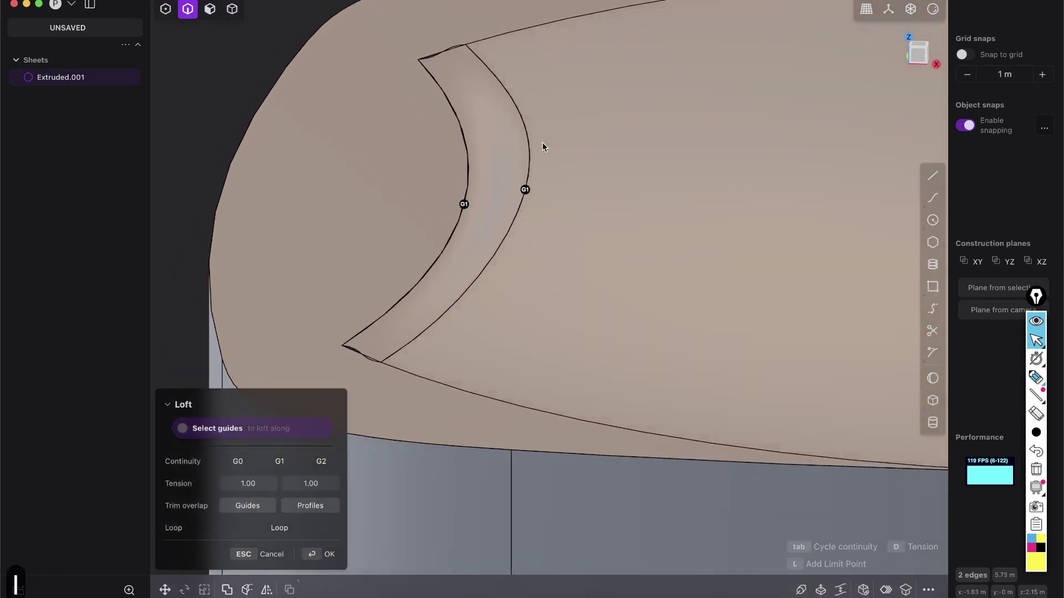
Try G2 continuity on the loft's -X side edge and examine the strip's corner end close up
{"action": "left_click", "coordinate": [464, 205]}
{"action": "scroll", "coordinate": [376, 329], "scroll_direction": "up", "scroll_amount": 4}
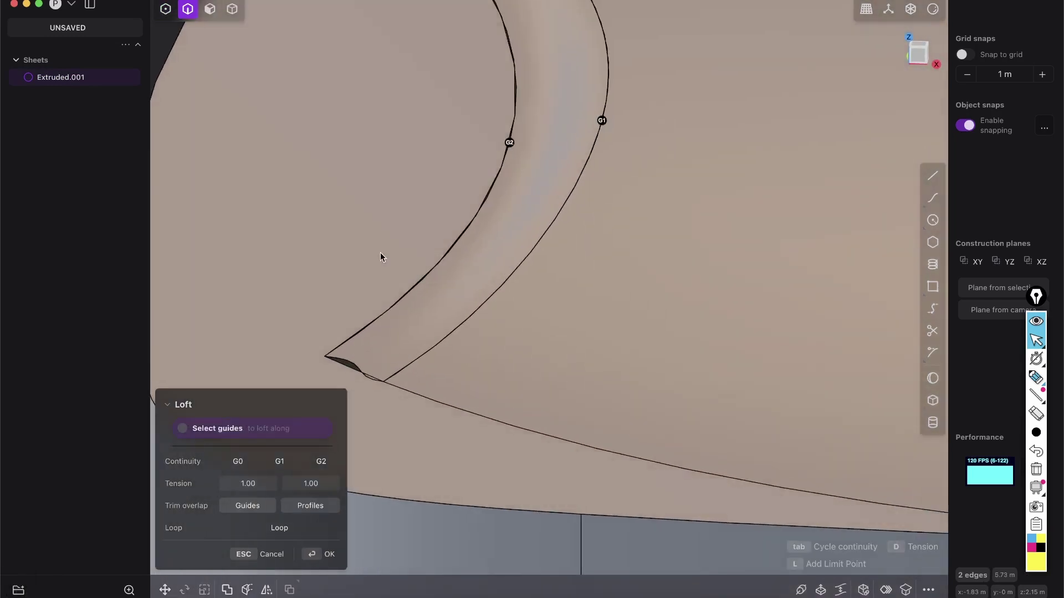
{"action": "middle_click_drag", "start_coordinate": [380, 251], "coordinate": [394, 237]}
{"action": "scroll", "coordinate": [418, 222], "scroll_direction": "up", "scroll_amount": 4}
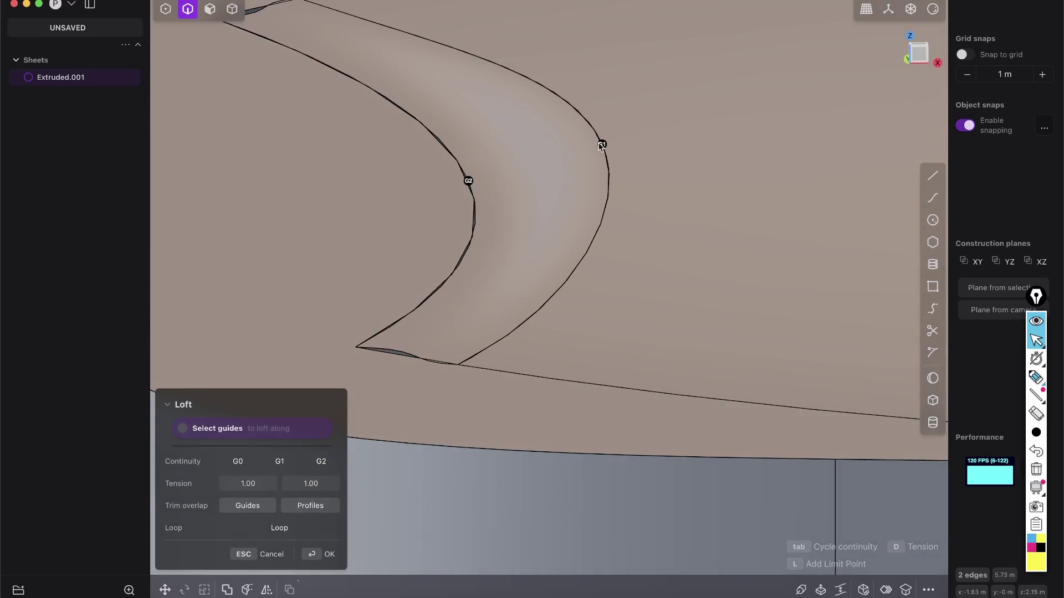
{"action": "scroll", "coordinate": [424, 311], "scroll_direction": "up", "scroll_amount": 3}
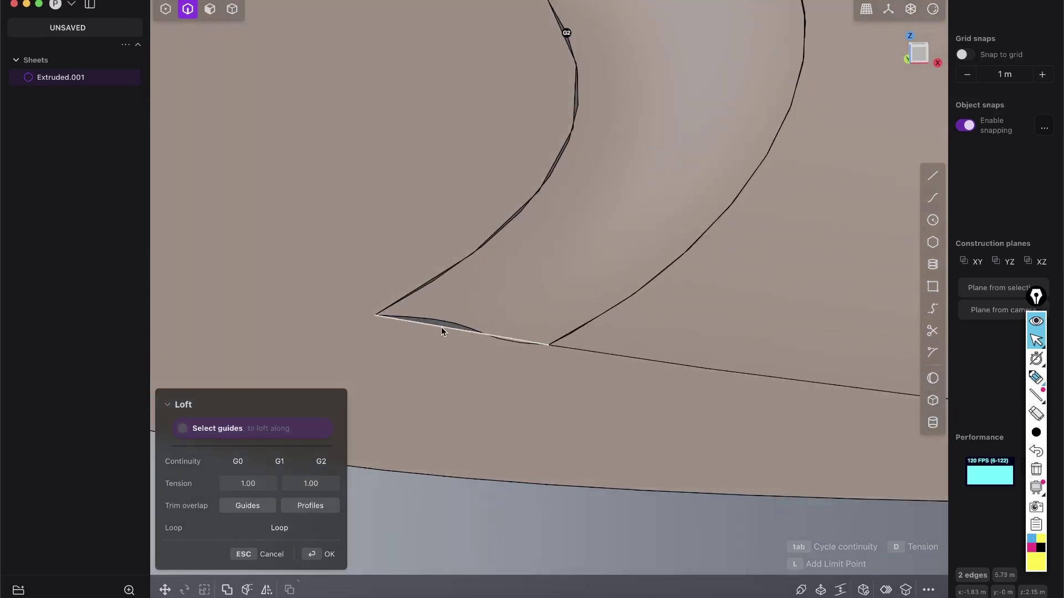
{"action": "middle_click_drag", "start_coordinate": [556, 209], "coordinate": [527, 130], "text": "shift"}
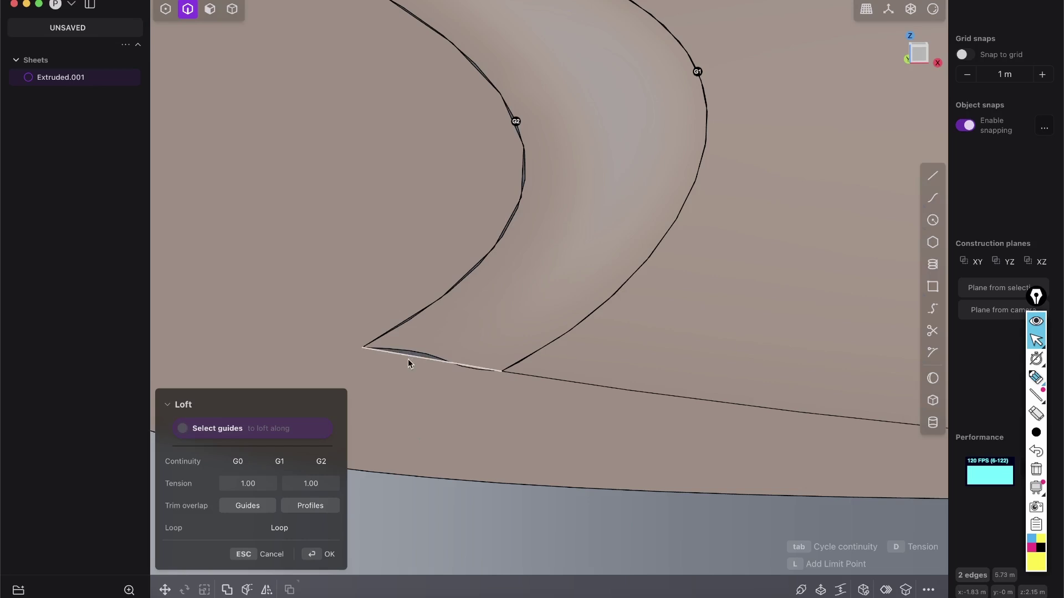
{"action": "scroll", "coordinate": [410, 360], "scroll_direction": "up", "scroll_amount": 3}
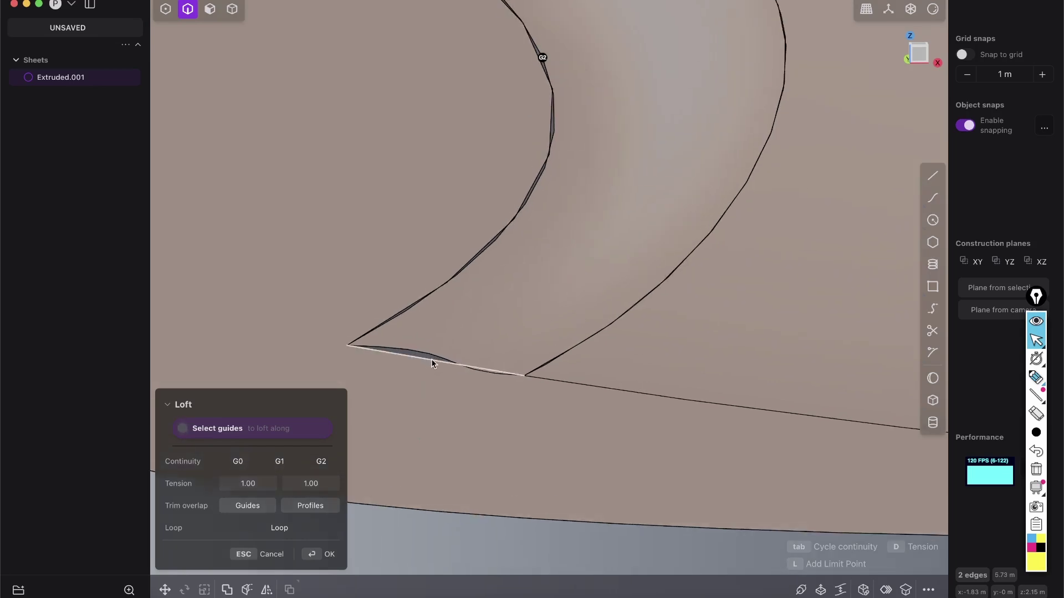
{"action": "middle_click_drag", "start_coordinate": [434, 357], "coordinate": [591, 177]}
Set both loft edges to G0 continuity, check both corner ends of the strip, and finish the loft
{"action": "left_click", "coordinate": [593, 167]}
{"action": "left_click", "coordinate": [440, 209]}
{"action": "middle_click_drag", "start_coordinate": [405, 301], "coordinate": [368, 400], "text": "shift"}
{"action": "scroll", "coordinate": [514, 273], "scroll_direction": "up", "scroll_amount": 3}
{"action": "middle_click_drag", "start_coordinate": [493, 284], "coordinate": [538, 267]}
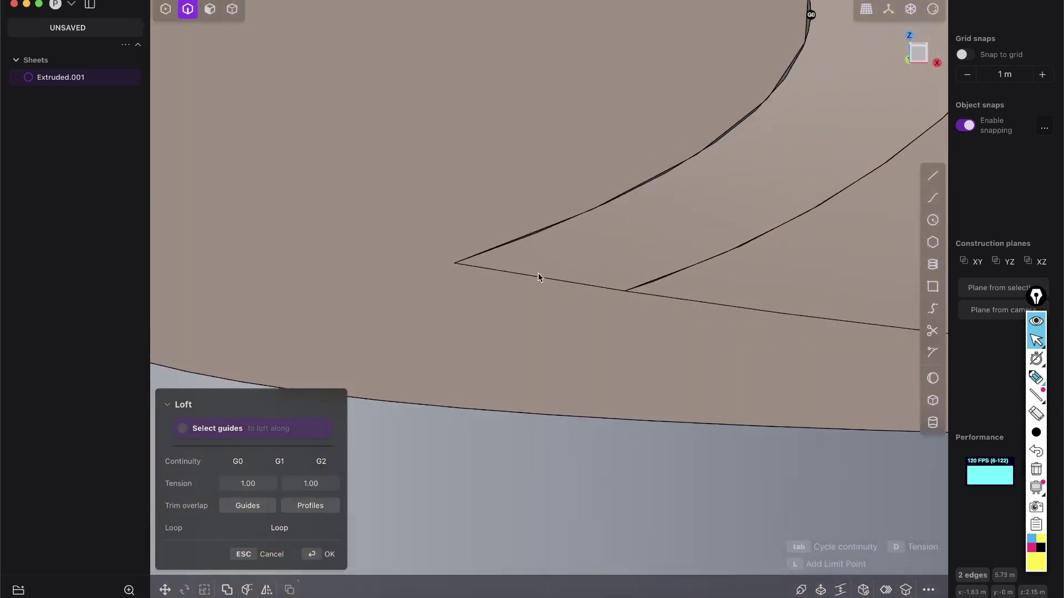
{"action": "left_click", "coordinate": [539, 278]}
{"action": "scroll", "coordinate": [519, 293], "scroll_direction": "down", "scroll_amount": 5}
{"action": "scroll", "coordinate": [568, 142], "scroll_direction": "up", "scroll_amount": 4}
{"action": "middle_click_drag", "start_coordinate": [567, 142], "coordinate": [539, 229], "text": "shift"}
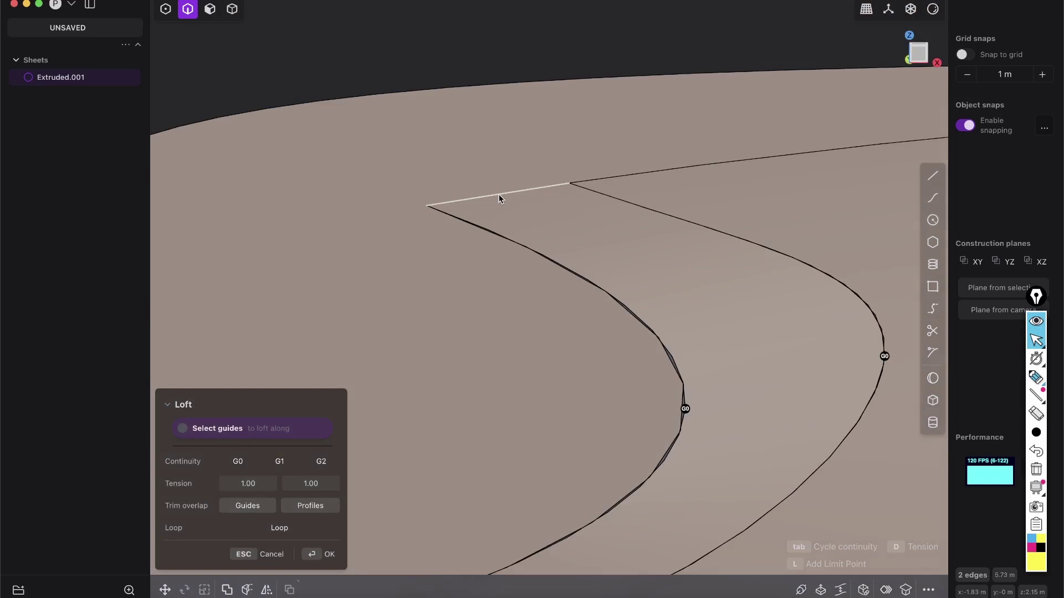
{"action": "scroll", "coordinate": [502, 285], "scroll_direction": "down", "scroll_amount": 3}
{"action": "left_click", "coordinate": [329, 555]}
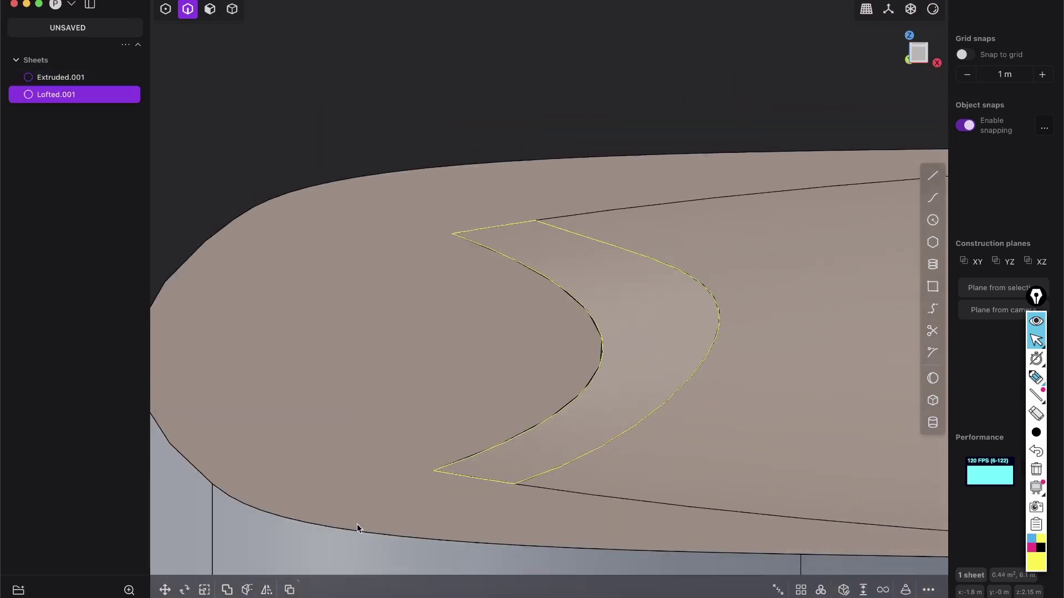
Join the lofted strip with the main sheet and check the resulting surface with the edges hidden
{"action": "scroll", "coordinate": [541, 326], "scroll_direction": "down", "scroll_amount": 3}
{"action": "key", "text": "4"}
{"action": "left_click", "coordinate": [647, 476], "text": "shift"}
{"action": "key", "text": "j"}
{"action": "middle_click_drag", "start_coordinate": [582, 352], "coordinate": [527, 357], "text": "shift"}
{"action": "key", "text": "shift+e"}
{"action": "scroll", "coordinate": [527, 357], "scroll_direction": "up", "scroll_amount": 2}
Fillet the strip's dome-side edge with a distance of about 0.128 m and the Conic shape
{"action": "key", "text": "2"}
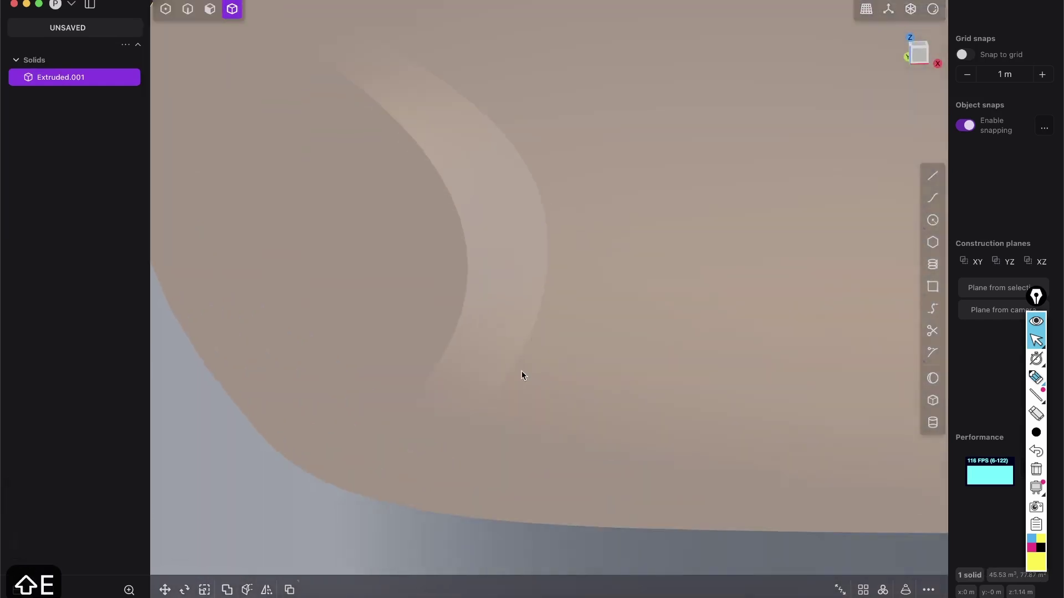
{"action": "left_click", "coordinate": [540, 217]}
{"action": "key", "text": "shift+e"}
{"action": "middle_click_drag", "start_coordinate": [553, 187], "coordinate": [531, 214]}
{"action": "left_click", "coordinate": [533, 220]}
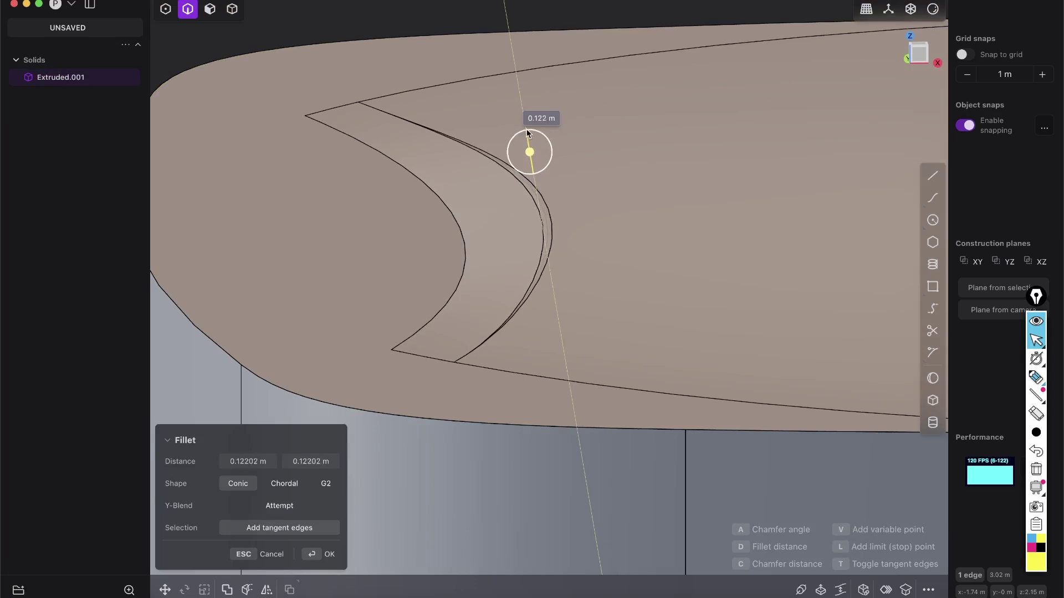
{"action": "middle_click_drag", "start_coordinate": [526, 130], "coordinate": [527, 178]}
{"action": "key", "text": "shift+e"}
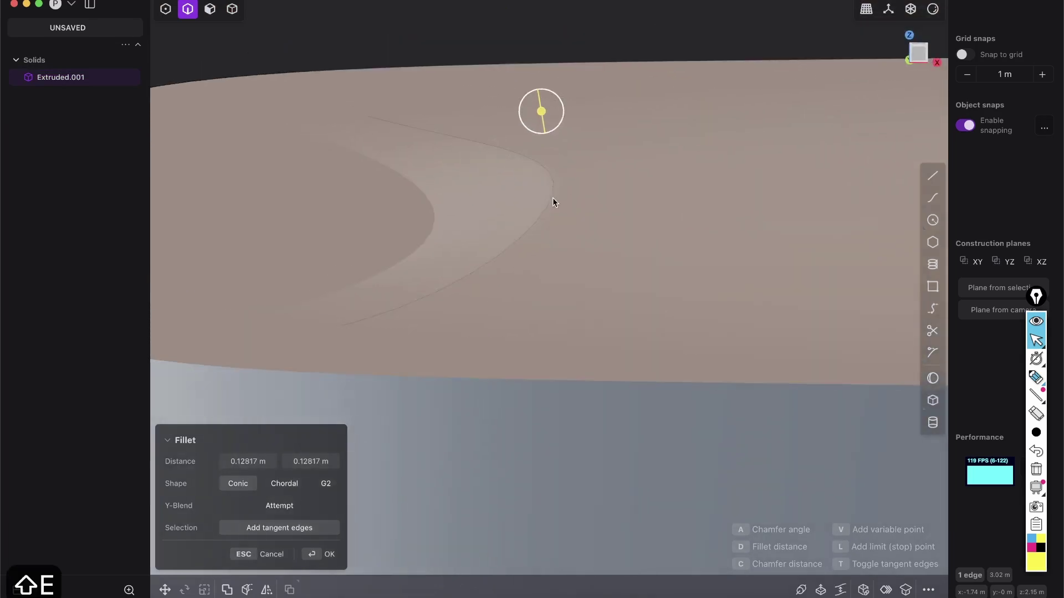
{"action": "middle_click_drag", "start_coordinate": [437, 246], "coordinate": [579, 274], "text": "shift"}
{"action": "right_click", "coordinate": [516, 237]}
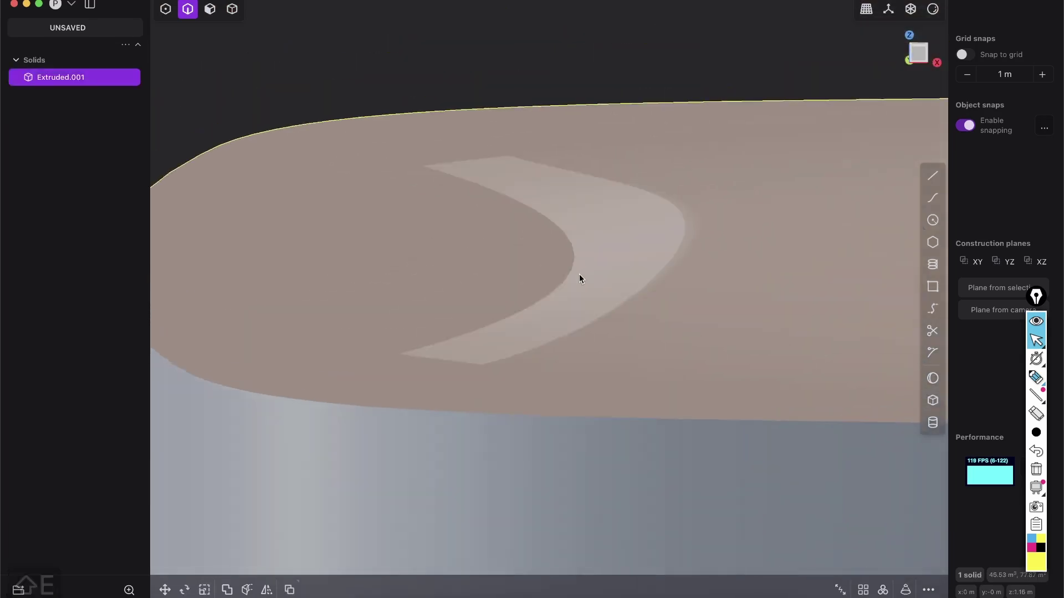
{"action": "key", "text": "2"}
{"action": "left_click", "coordinate": [571, 261]}
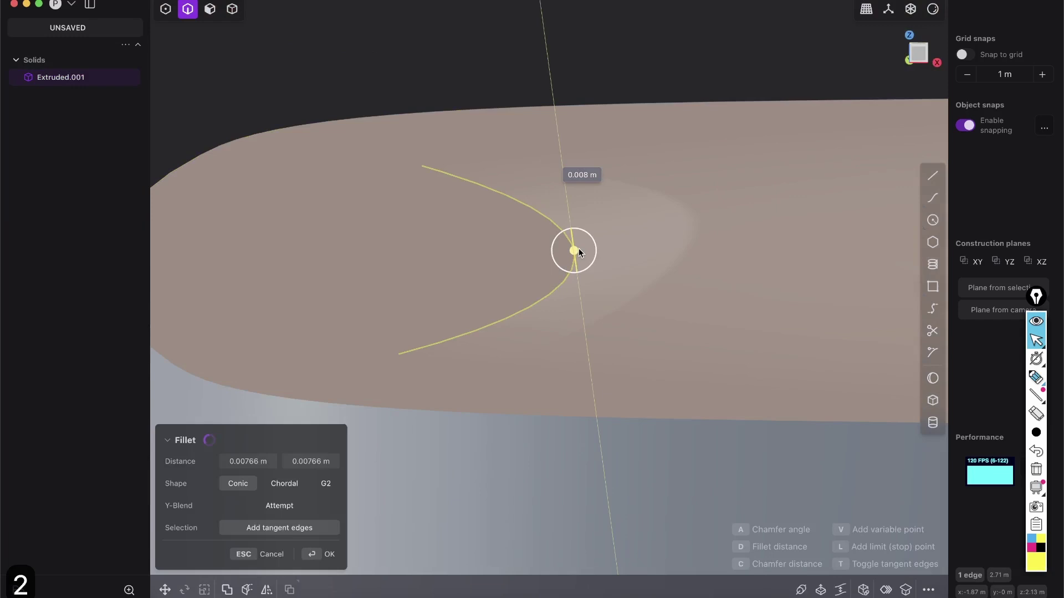
{"action": "middle_click_drag", "start_coordinate": [578, 248], "coordinate": [546, 302]}
{"action": "key", "text": "shift+e"}
{"action": "key", "text": "Escape"}
Chamfer the strip's -X side edge by about 0.079 m with the Offset shape
{"action": "left_click", "coordinate": [559, 236]}
{"action": "left_click_drag", "start_coordinate": [554, 223], "coordinate": [522, 260]}
{"action": "mouse_move", "coordinate": [522, 255]}
{"action": "middle_mouse_down"}
{"action": "mouse_move", "coordinate": [494, 234]}
{"action": "mouse_move", "coordinate": [529, 265]}
{"action": "middle_mouse_up"}
{"action": "left_click_drag", "start_coordinate": [558, 258], "coordinate": [559, 268]}
{"action": "middle_click_drag", "start_coordinate": [543, 255], "coordinate": [515, 235]}
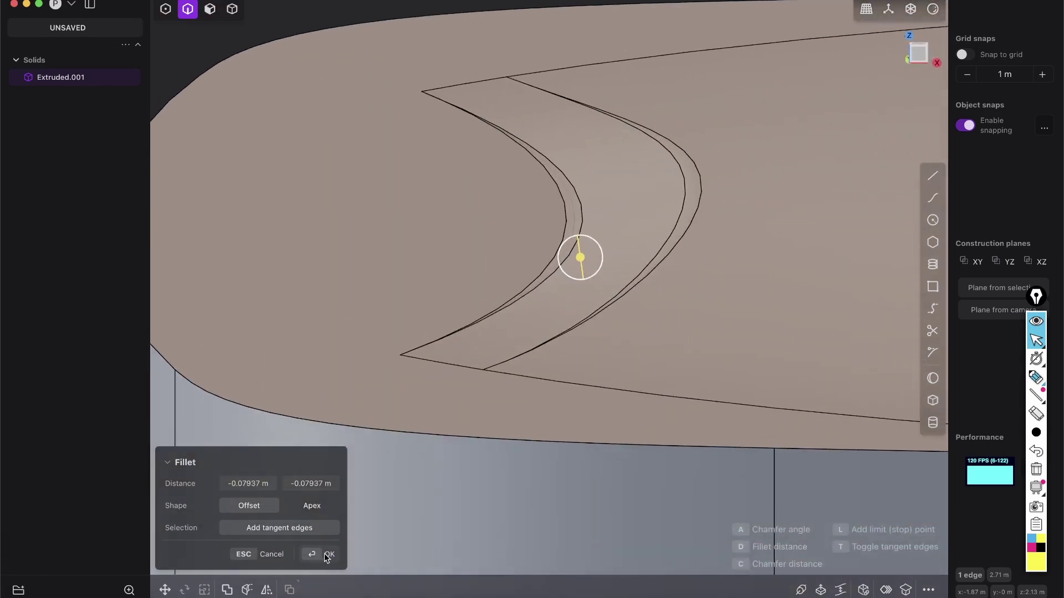
{"action": "left_click", "coordinate": [327, 555]}
Delete the narrow chamfer face along the strip's -X side edge, leaving a thin open gap
{"action": "middle_click_drag", "start_coordinate": [482, 368], "coordinate": [573, 272]}
{"action": "scroll", "coordinate": [503, 261], "scroll_direction": "up", "scroll_amount": 5}
{"action": "key", "text": "shift+e"}
{"action": "scroll", "coordinate": [584, 276], "scroll_direction": "down", "scroll_amount": 3}
{"action": "key", "text": "shift+e"}
{"action": "key", "text": "3"}
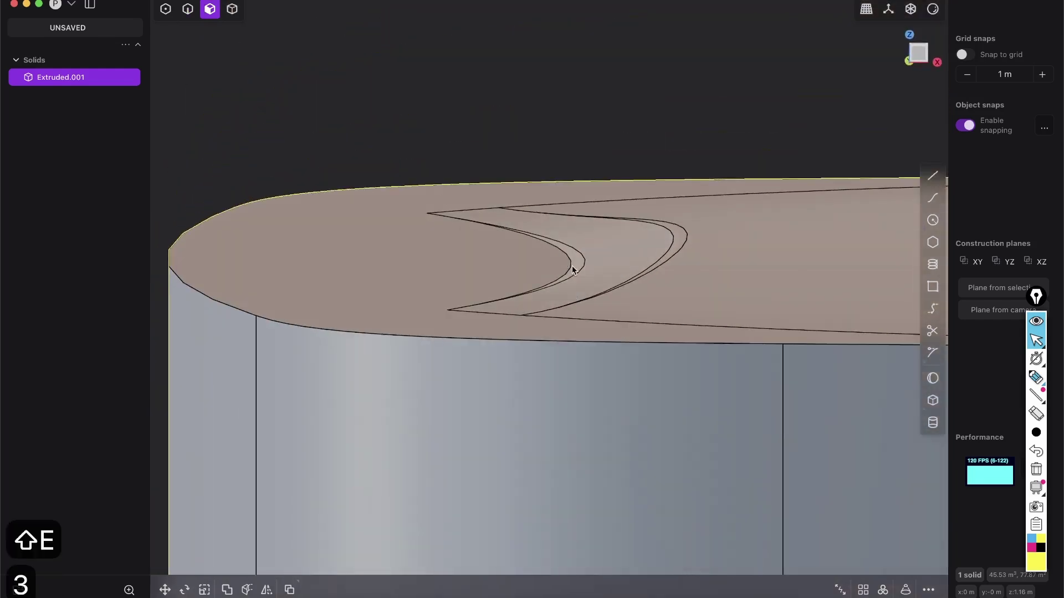
{"action": "left_click", "coordinate": [575, 259]}
{"action": "key", "text": "shift+x"}
{"action": "middle_click_drag", "start_coordinate": [639, 238], "coordinate": [573, 237]}
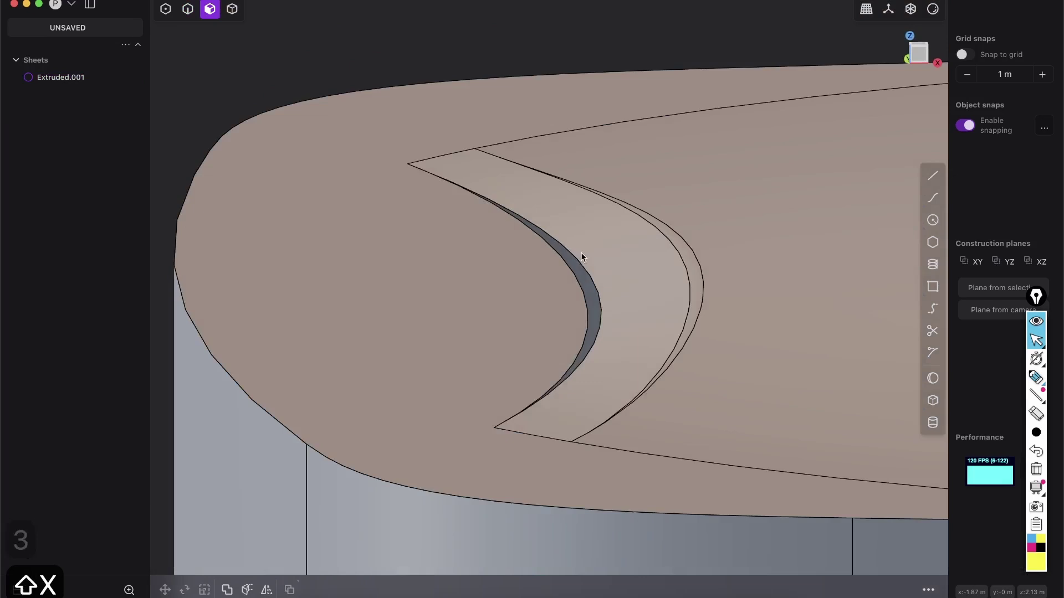
Patch the thin gap beside the strip with G1 continuity on both edges and the Quality face option
{"action": "key", "text": "2"}
{"action": "left_click", "coordinate": [597, 292]}
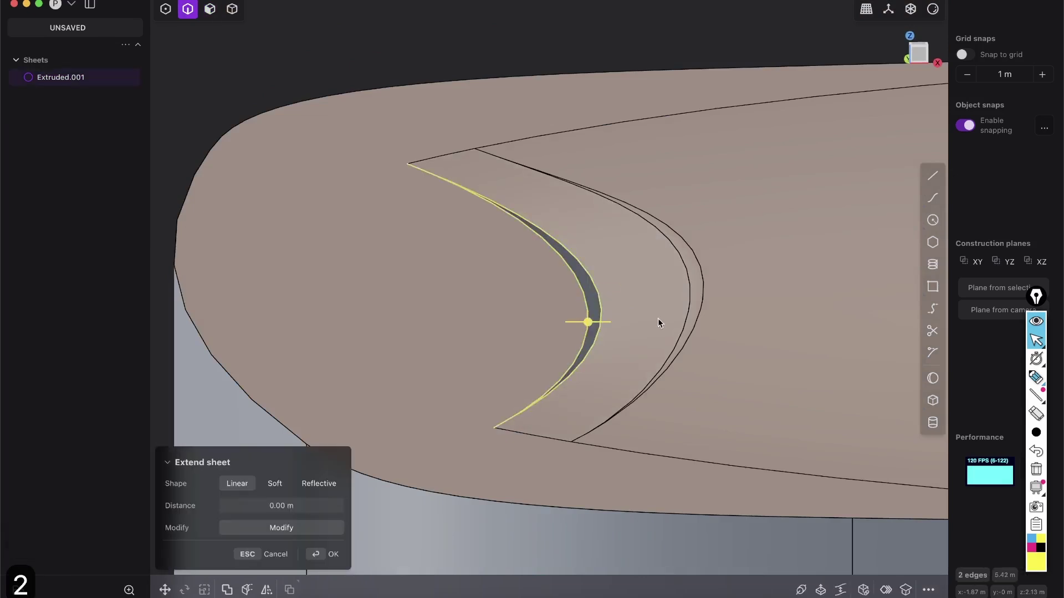
{"action": "key", "text": "shift+3"}
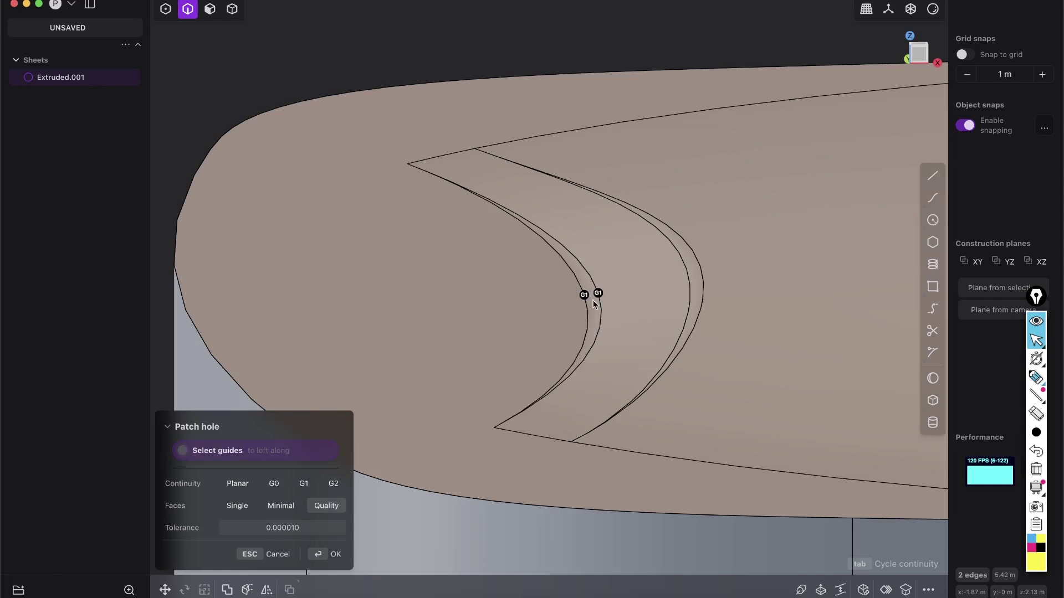
{"action": "scroll", "coordinate": [594, 309], "scroll_direction": "down", "scroll_amount": 3}
{"action": "scroll", "coordinate": [624, 300], "scroll_direction": "up", "scroll_amount": 4}
{"action": "left_click", "coordinate": [334, 559]}
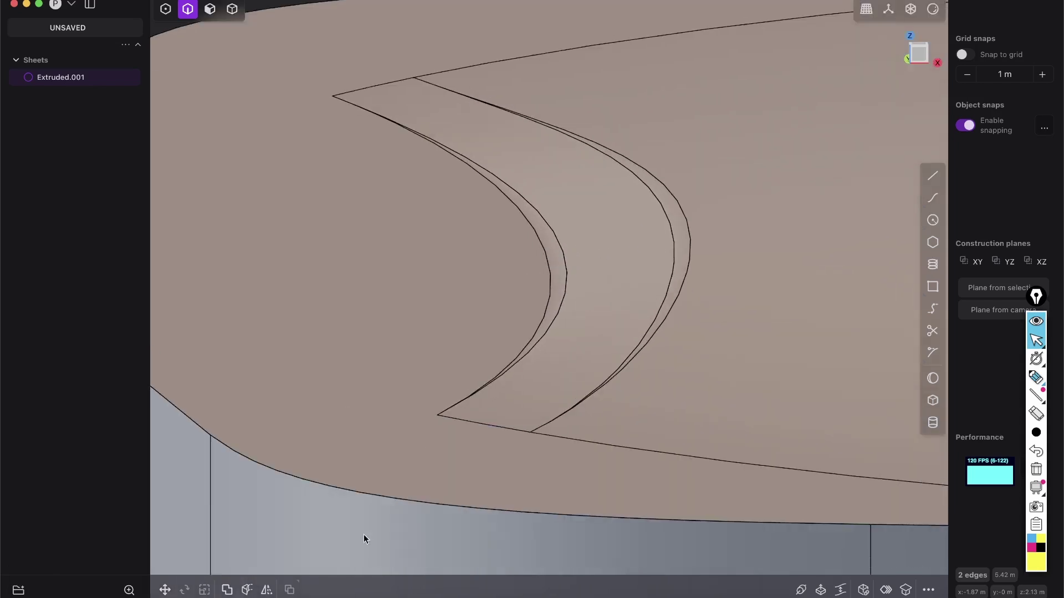
Hide the edges and examine the patched transition strip close up
{"action": "scroll", "coordinate": [454, 442], "scroll_direction": "down", "scroll_amount": 4}
{"action": "key", "text": "shift+e"}
{"action": "middle_click_drag", "start_coordinate": [588, 326], "coordinate": [555, 366]}
{"action": "scroll", "coordinate": [556, 365], "scroll_direction": "down", "scroll_amount": 5}
{"action": "scroll", "coordinate": [508, 412], "scroll_direction": "up", "scroll_amount": 4}
{"action": "mouse_move", "coordinate": [509, 412]}
{"action": "middle_mouse_down"}
{"action": "mouse_move", "coordinate": [459, 478]}
{"action": "mouse_move", "coordinate": [497, 402]}
{"action": "middle_mouse_up"}
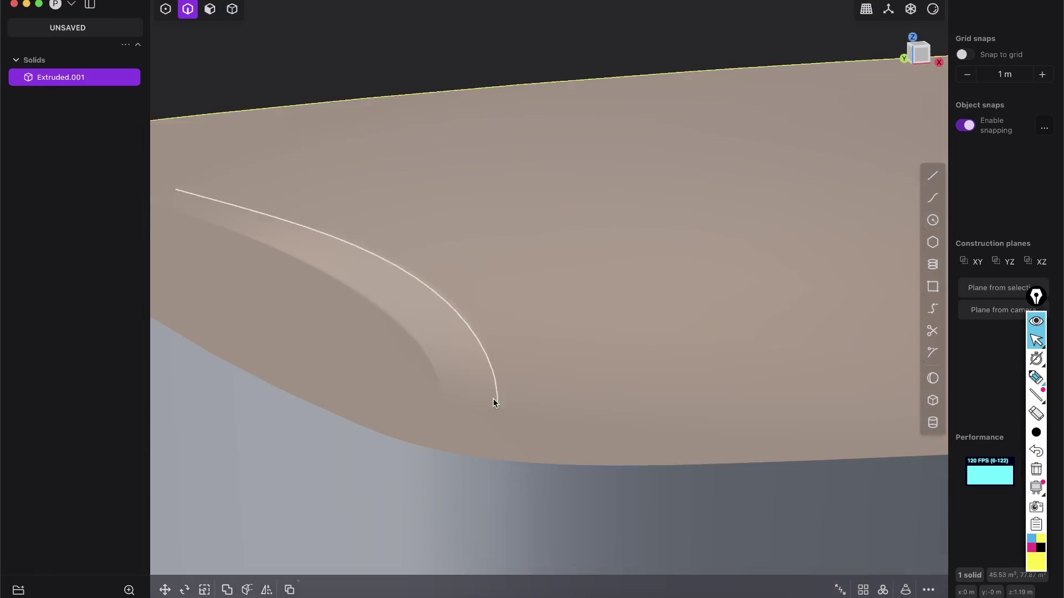
{"action": "scroll", "coordinate": [497, 402], "scroll_direction": "down", "scroll_amount": 4}
{"action": "left_click", "coordinate": [378, 583]}
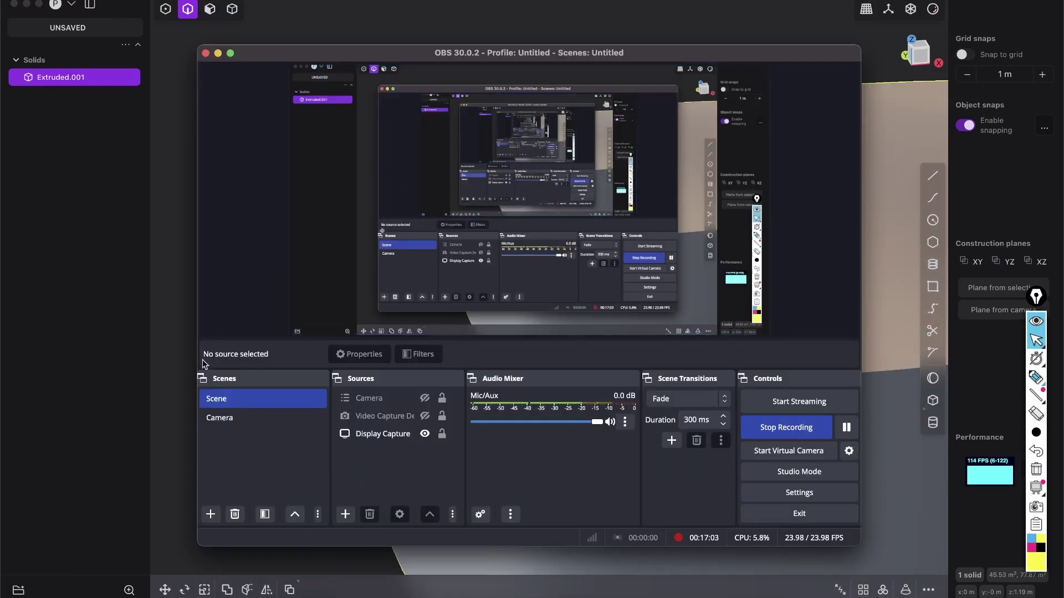
{"action": "left_click", "coordinate": [182, 339]}
Examine the highlights along the strip and across the whole domed block from several angles
{"action": "scroll", "coordinate": [613, 229], "scroll_direction": "down", "scroll_amount": 4}
{"action": "middle_click_drag", "start_coordinate": [613, 228], "coordinate": [537, 216]}
{"action": "middle_click_drag", "start_coordinate": [483, 354], "coordinate": [468, 305]}
{"action": "scroll", "coordinate": [437, 366], "scroll_direction": "up", "scroll_amount": 5}
{"action": "scroll", "coordinate": [497, 325], "scroll_direction": "down", "scroll_amount": 3}
{"action": "scroll", "coordinate": [467, 304], "scroll_direction": "up", "scroll_amount": 4}
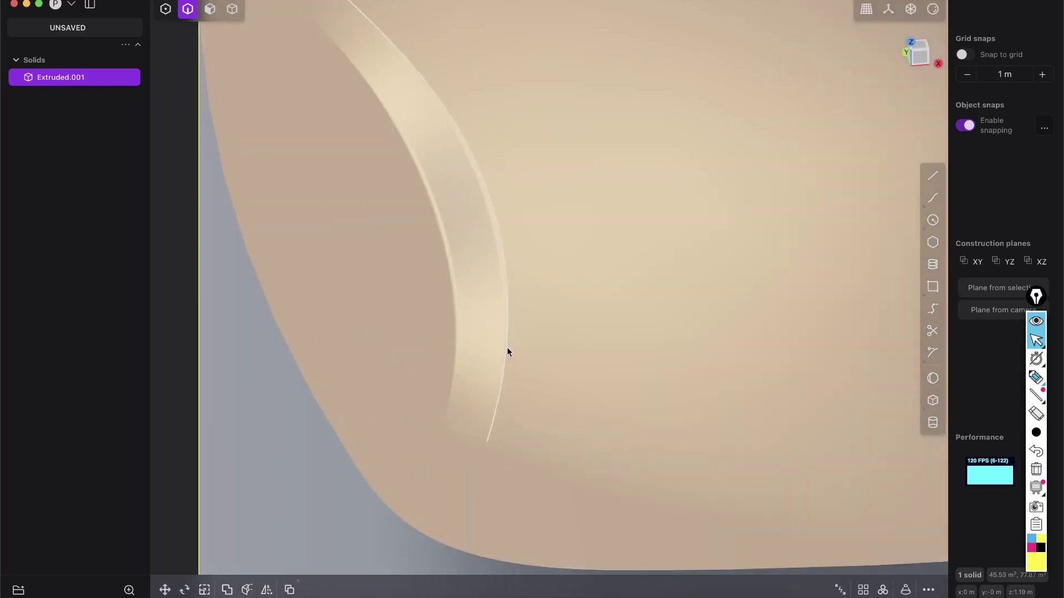
{"action": "scroll", "coordinate": [507, 351], "scroll_direction": "down", "scroll_amount": 3}
{"action": "scroll", "coordinate": [463, 327], "scroll_direction": "up", "scroll_amount": 2}
{"action": "scroll", "coordinate": [442, 365], "scroll_direction": "down", "scroll_amount": 3}
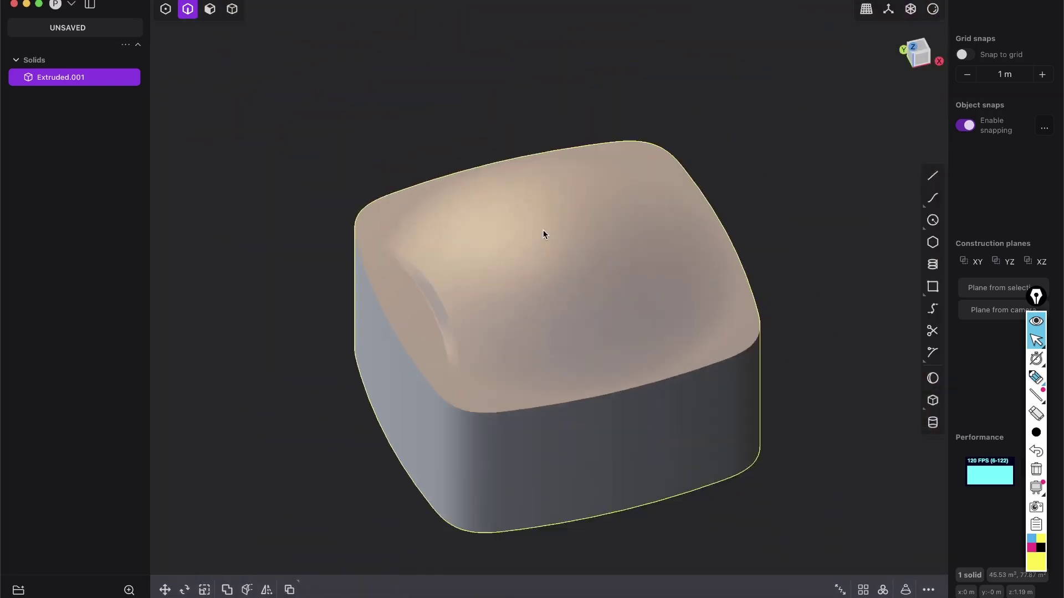
{"action": "middle_click_drag", "start_coordinate": [546, 233], "coordinate": [563, 293]}
{"action": "key", "text": "shift+e"}
In the top view, draw a line about 3.91 m long from the origin at 45°
{"action": "mouse_move", "coordinate": [530, 332]}
{"action": "middle_mouse_down"}
{"action": "mouse_move", "coordinate": [532, 292]}
{"action": "mouse_move", "coordinate": [822, 212]}
{"action": "middle_mouse_up"}
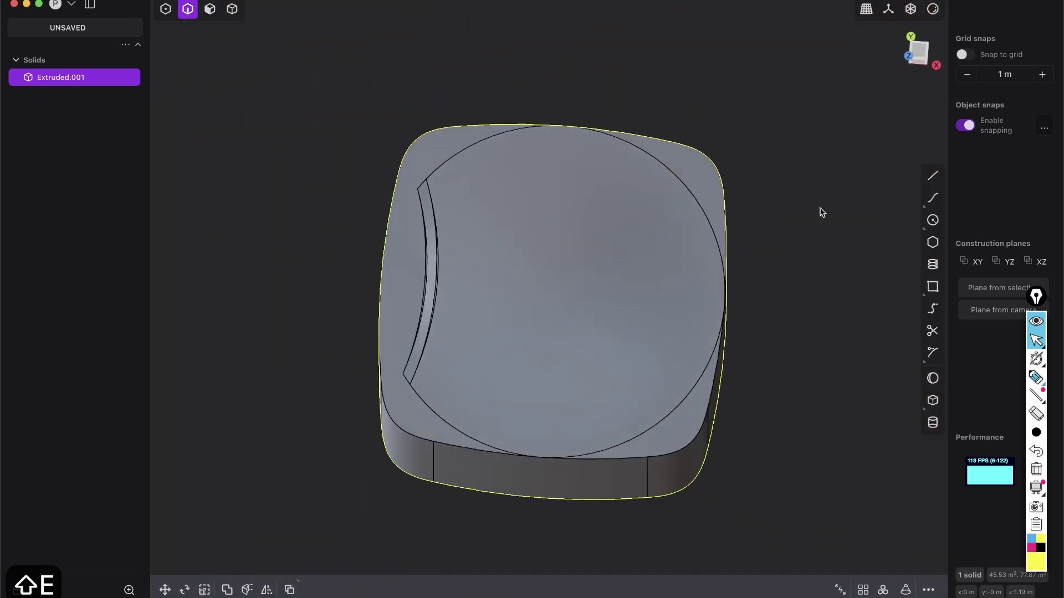
{"action": "left_click", "coordinate": [925, 54]}
{"action": "middle_click_drag", "start_coordinate": [644, 235], "coordinate": [628, 252], "text": "shift"}
{"action": "key", "text": "shift+e"}
{"action": "key", "text": "shift+e"}
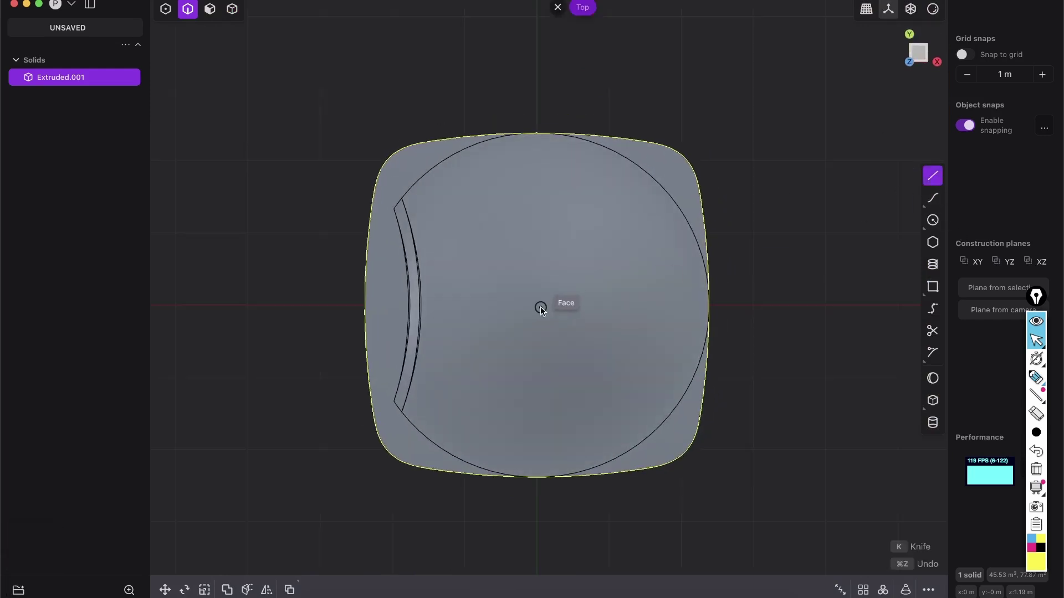
{"action": "key", "text": "shift+z"}
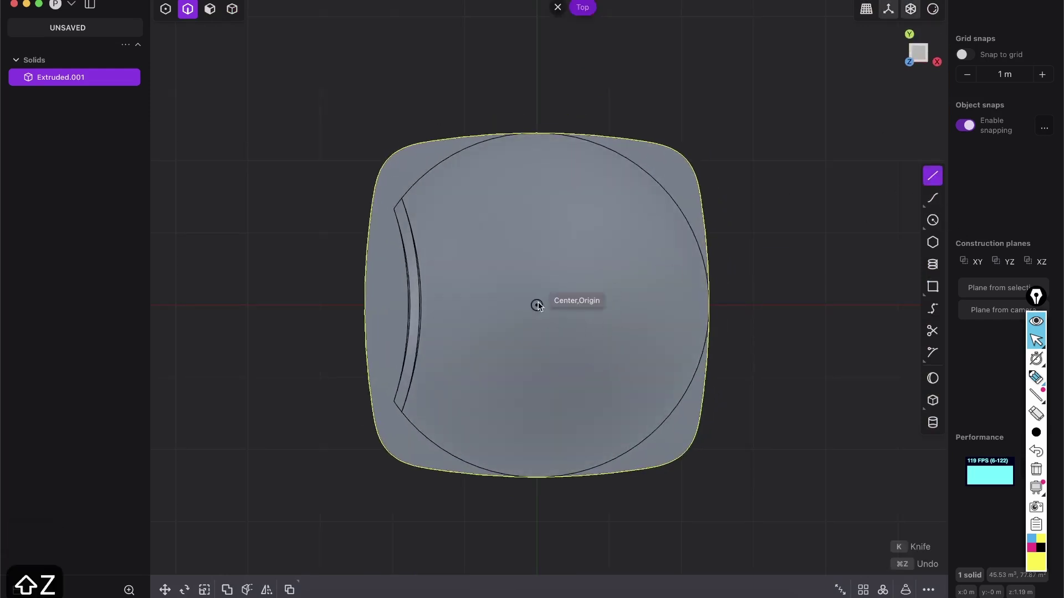
{"action": "left_click", "coordinate": [545, 296]}
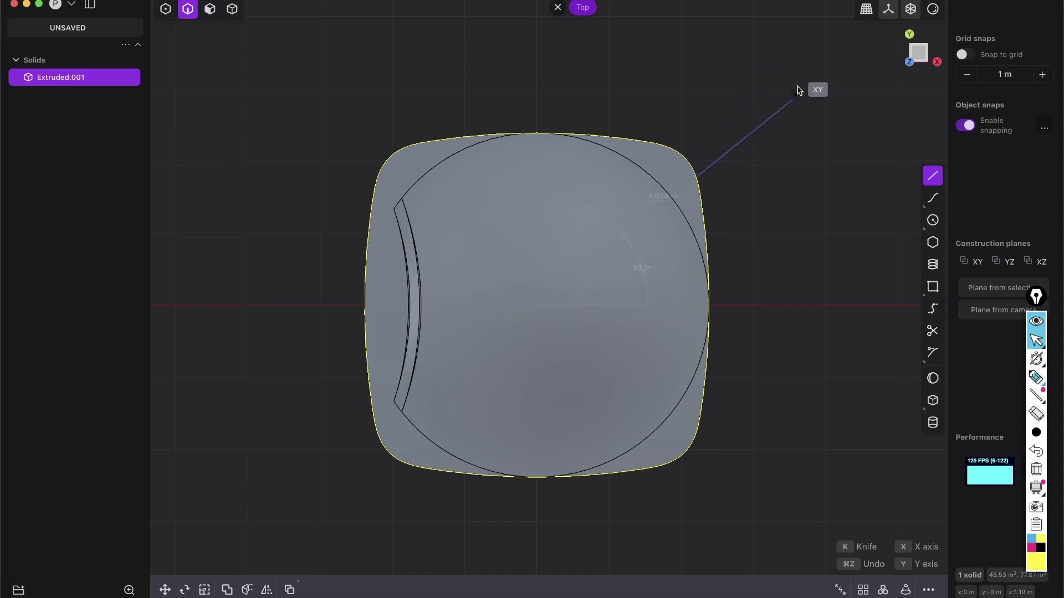
{"action": "key", "text": "Tab"}
{"action": "key", "text": "Tab"}
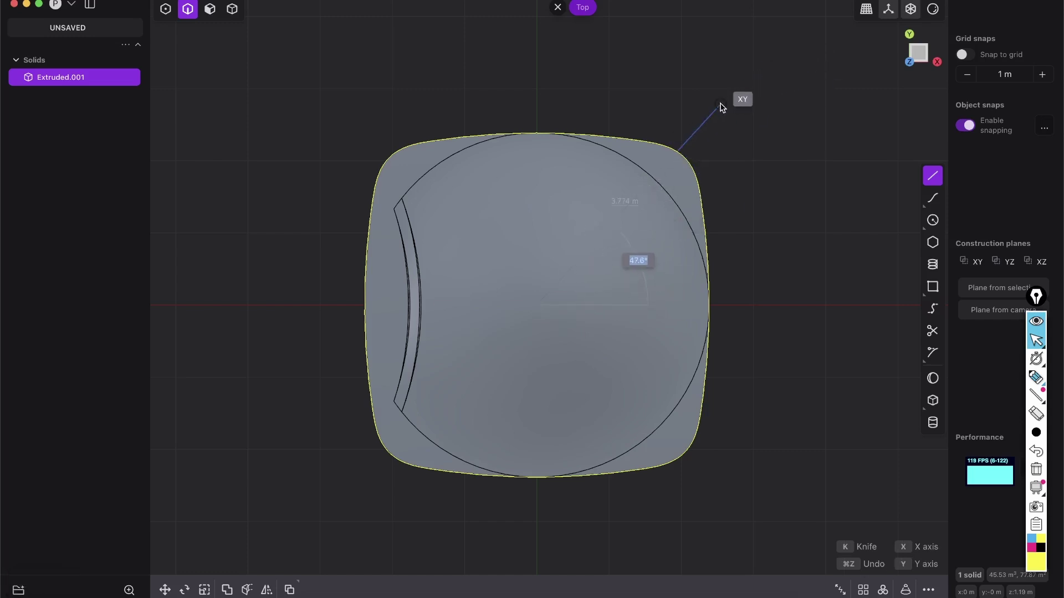
{"action": "type", "text": "45"}
{"action": "key", "text": "Return"}
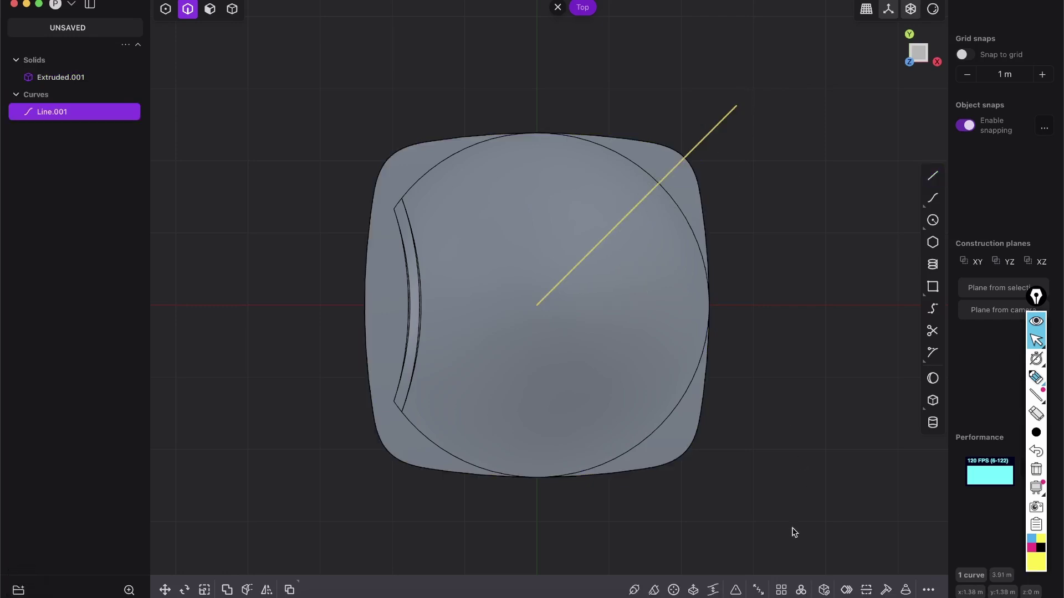
Create a radial array of the diagonal line around the origin, with 4 copies over 360 degrees
{"action": "left_click", "coordinate": [801, 591]}
{"action": "left_click", "coordinate": [538, 306]}
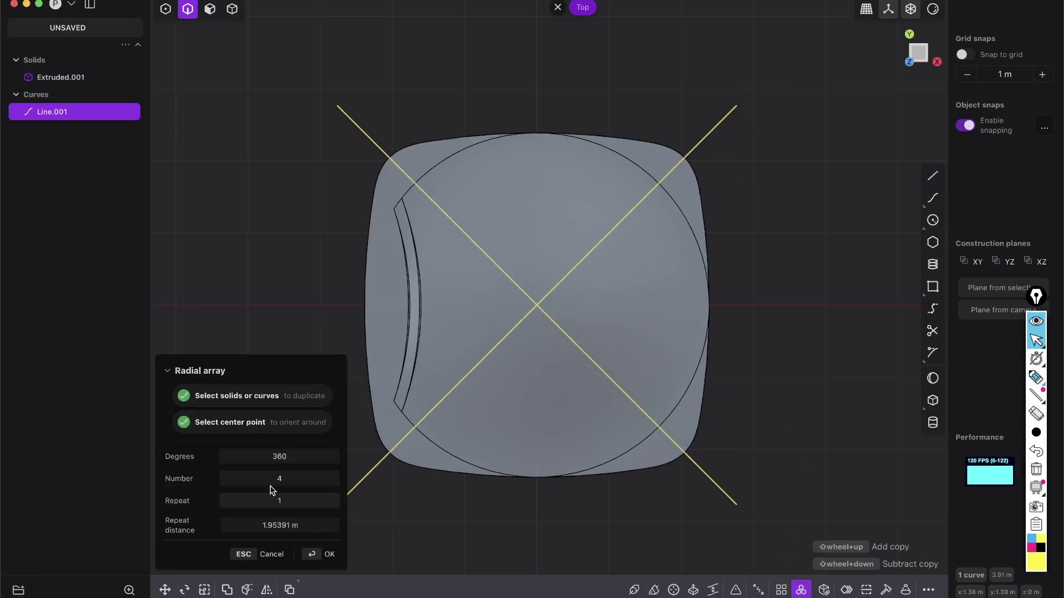
{"action": "left_click", "coordinate": [332, 554]}
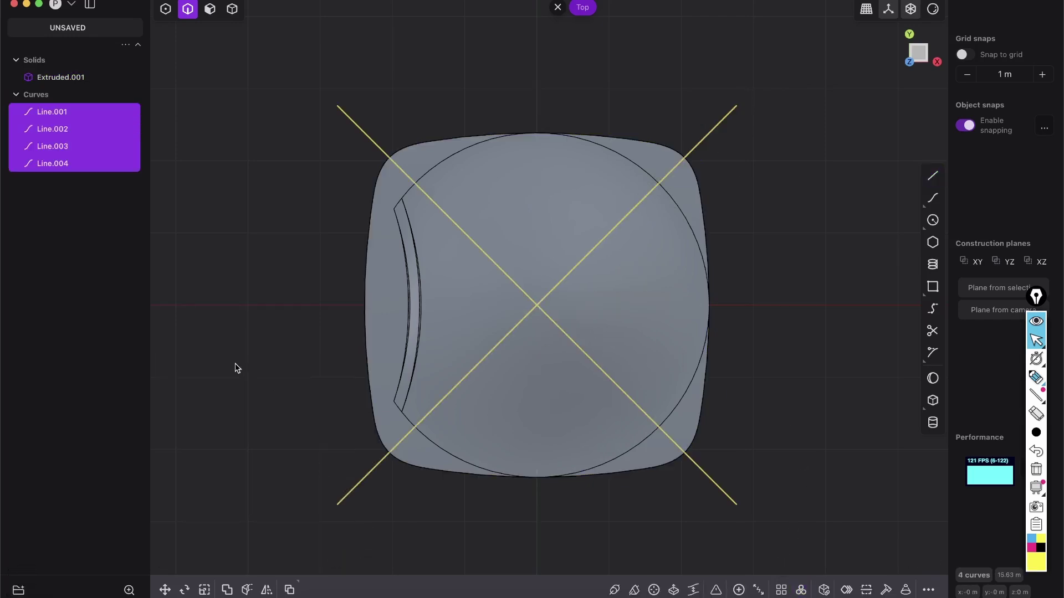
Join the two diagonal lines on the -X side into one V-shaped curve
{"action": "key", "text": "2"}
{"action": "left_click", "coordinate": [454, 212]}
{"action": "left_click", "coordinate": [503, 339], "text": "shift"}
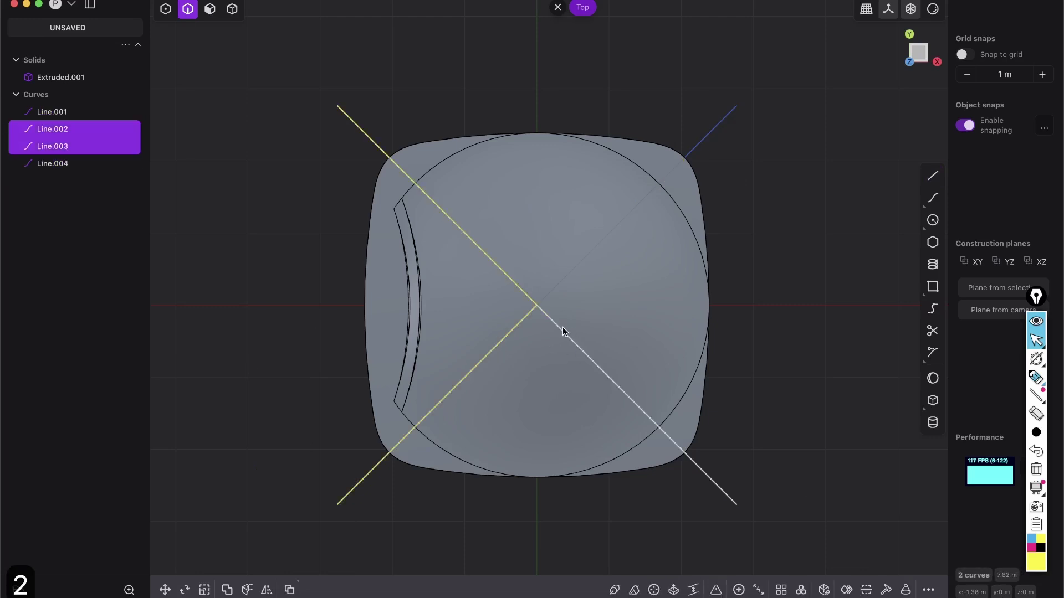
{"action": "key", "text": "j"}
{"action": "left_click", "coordinate": [591, 87]}
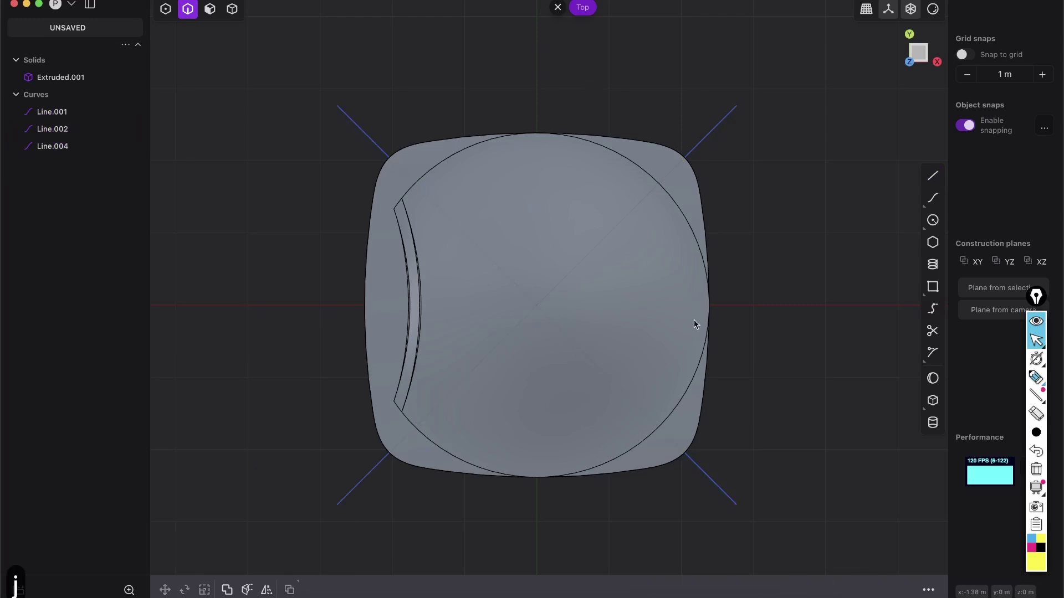
Delete the two diagonal lines on the +X side together with the block
{"action": "key", "text": "Tab"}
{"action": "left_click_drag", "start_coordinate": [807, 537], "coordinate": [630, 118]}
{"action": "key", "text": "x"}
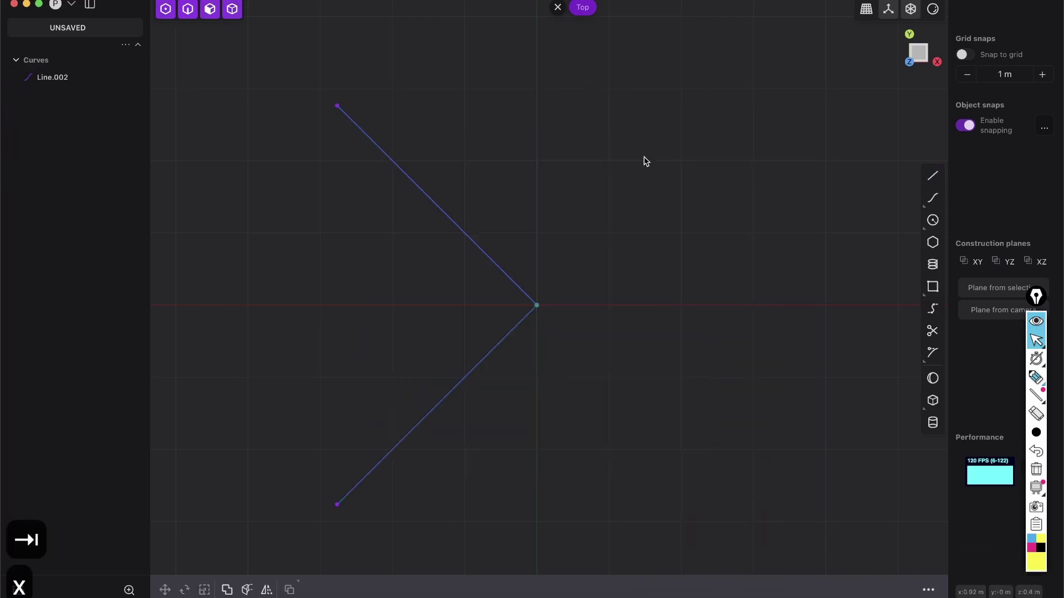
Undo the last deletion and cut the block with the V-shaped curve on its -X side
{"action": "key", "text": "super+z"}
{"action": "key", "text": "2"}
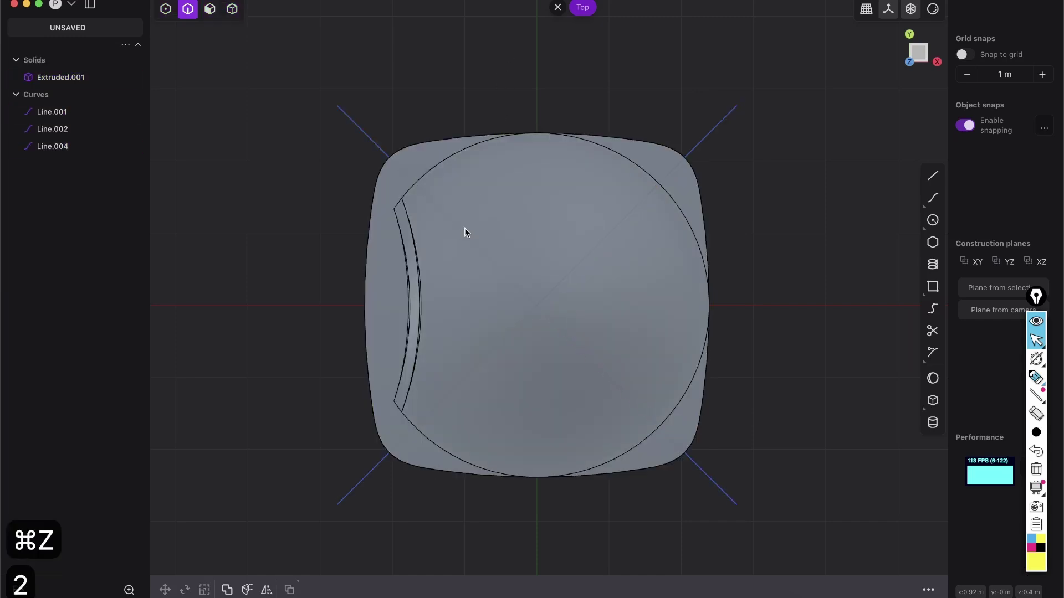
{"action": "left_click", "coordinate": [463, 233]}
{"action": "key", "text": "c"}
{"action": "left_click", "coordinate": [475, 314]}
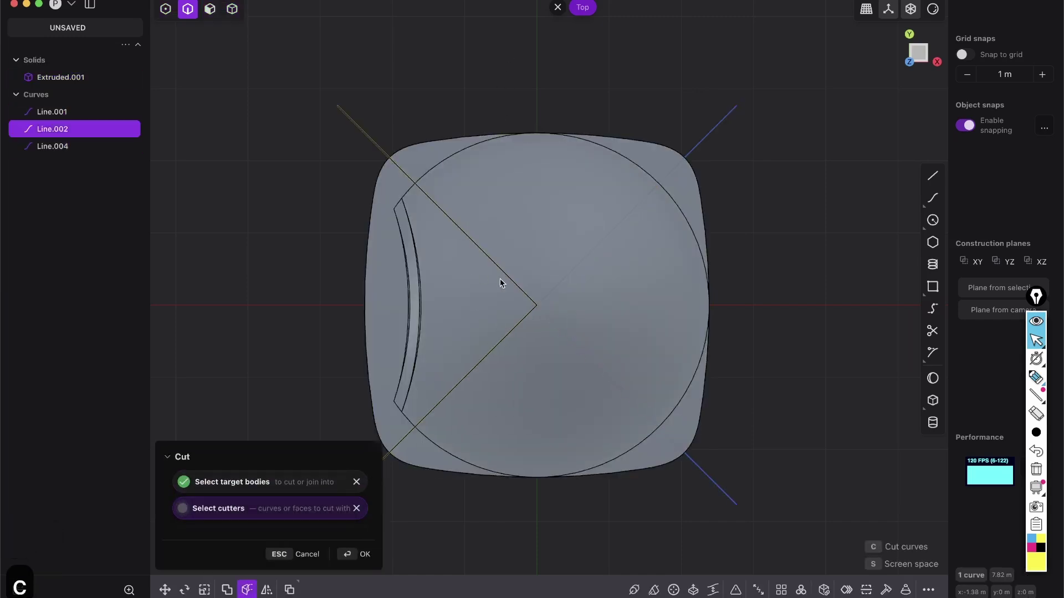
{"action": "key", "text": "Return"}
Delete the V-shaped curve, the two remaining diagonal lines and the larger part of the block, keeping only the -X wedge
{"action": "key", "text": "2"}
{"action": "left_click", "coordinate": [380, 146]}
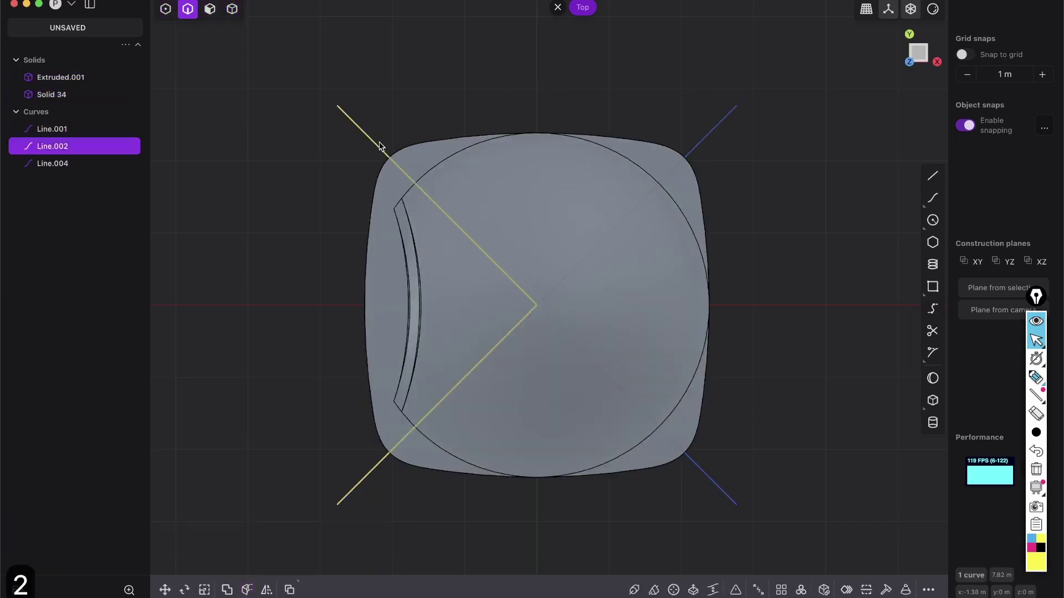
{"action": "key", "text": "x"}
{"action": "key", "text": "Tab"}
{"action": "left_click_drag", "start_coordinate": [801, 514], "coordinate": [656, 149]}
{"action": "key", "text": "x"}
Create a radial array of the wedge around its tip at the origin, with 4 copies over 360 degrees
{"action": "middle_click_drag", "start_coordinate": [478, 272], "coordinate": [447, 183]}
{"action": "left_click", "coordinate": [495, 318]}
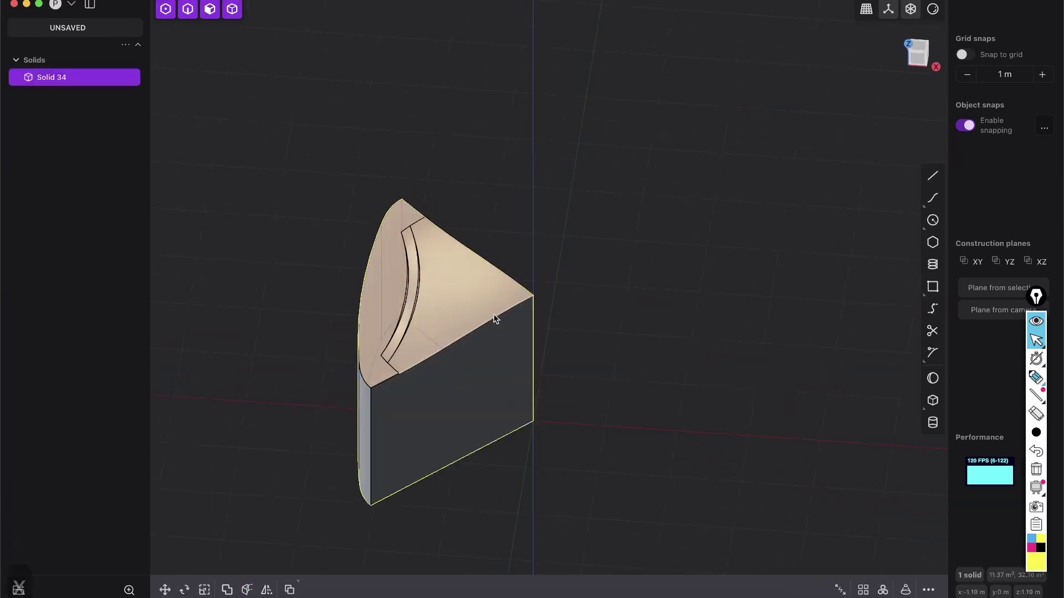
{"action": "left_click", "coordinate": [920, 59]}
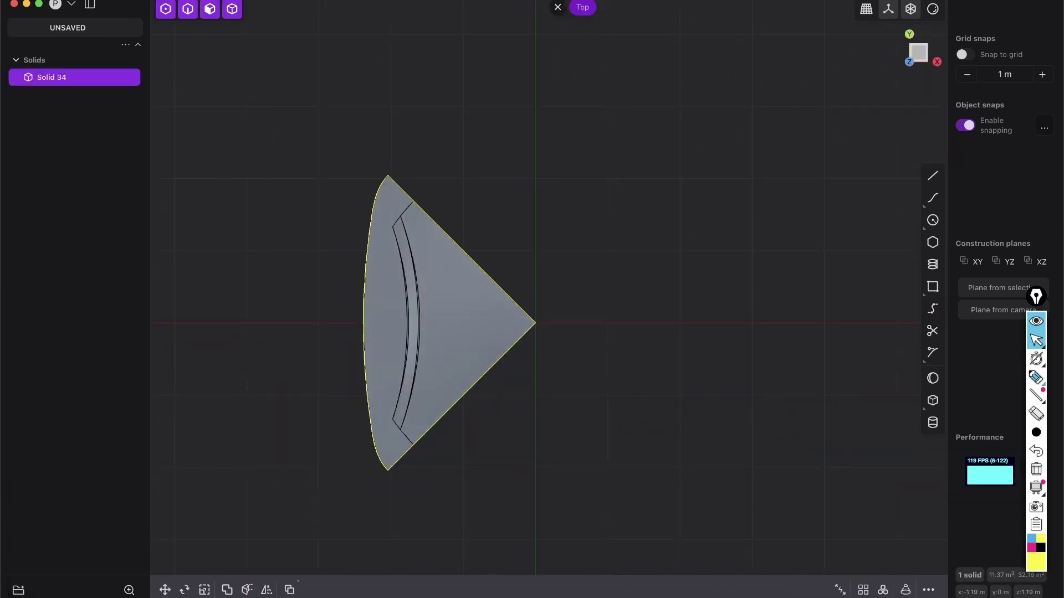
{"action": "left_click", "coordinate": [882, 592]}
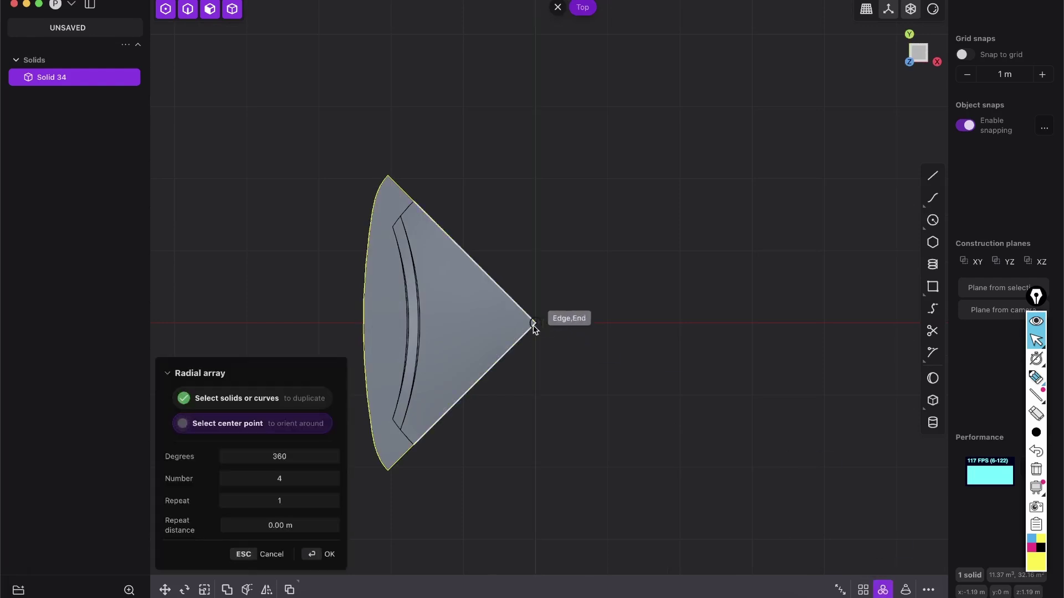
{"action": "left_click", "coordinate": [535, 323]}
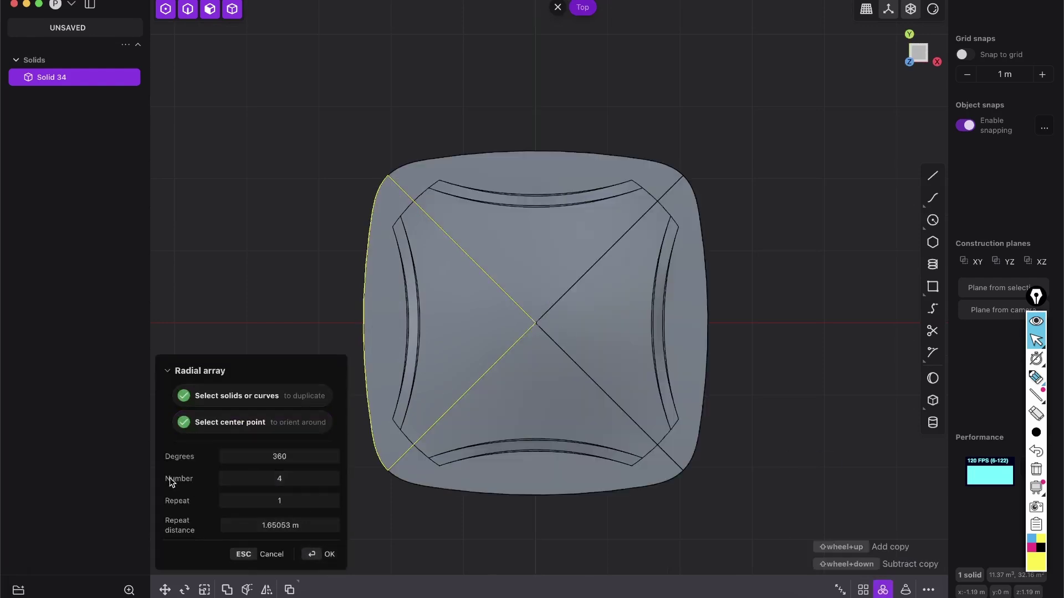
{"action": "left_click", "coordinate": [339, 554]}
Unite the four wedges into one solid with a Boolean Union
{"action": "key", "text": "q"}
{"action": "key", "text": "q"}
{"action": "middle_click_drag", "start_coordinate": [485, 430], "coordinate": [510, 356]}
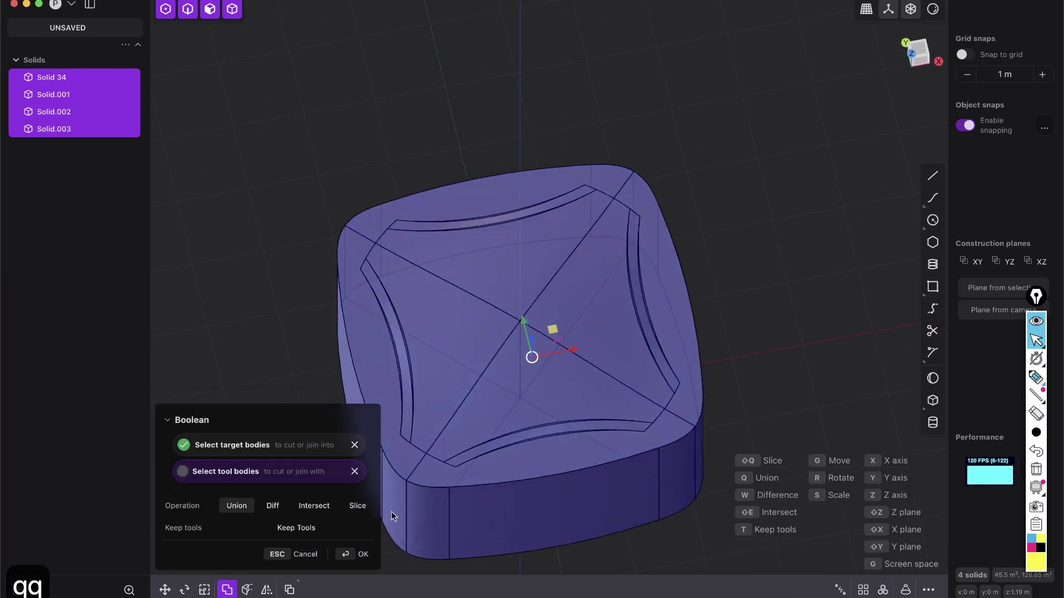
{"action": "left_click", "coordinate": [357, 554]}
Hide the edge display and examine the united block's domed top and its four transition strips from several angles
{"action": "mouse_move", "coordinate": [715, 349]}
{"action": "middle_mouse_down"}
{"action": "mouse_move", "coordinate": [653, 374]}
{"action": "mouse_move", "coordinate": [625, 447]}
{"action": "mouse_move", "coordinate": [636, 390]}
{"action": "mouse_move", "coordinate": [609, 358]}
{"action": "middle_mouse_up"}
{"action": "key", "text": "shift+e"}
{"action": "middle_click_drag", "start_coordinate": [576, 405], "coordinate": [600, 341], "text": "shift"}
{"action": "scroll", "coordinate": [574, 353], "scroll_direction": "up", "scroll_amount": 5}
{"action": "middle_click_drag", "start_coordinate": [520, 410], "coordinate": [534, 473]}
{"action": "scroll", "coordinate": [531, 355], "scroll_direction": "up", "scroll_amount": 3}
{"action": "scroll", "coordinate": [531, 351], "scroll_direction": "down", "scroll_amount": 3}
{"action": "scroll", "coordinate": [551, 316], "scroll_direction": "up", "scroll_amount": 3}
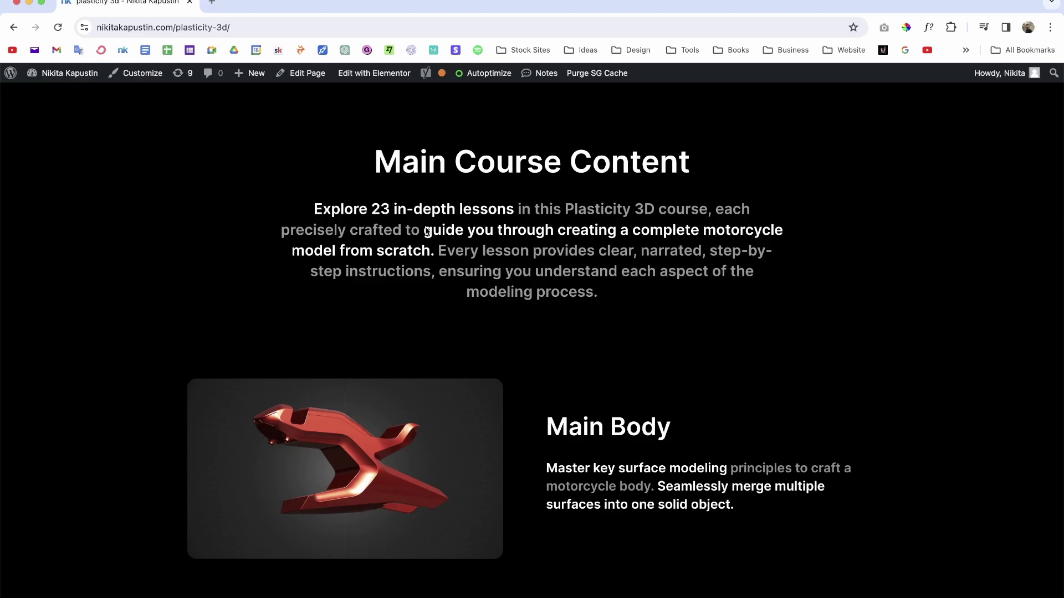
Look through the lesson previews on the Plasticity 3D course page in the browser and rotate the final motorcycle model
{"action": "scroll", "coordinate": [318, 257], "scroll_direction": "up", "scroll_amount": 2}
{"action": "scroll", "coordinate": [318, 255], "scroll_direction": "down", "scroll_amount": 20}
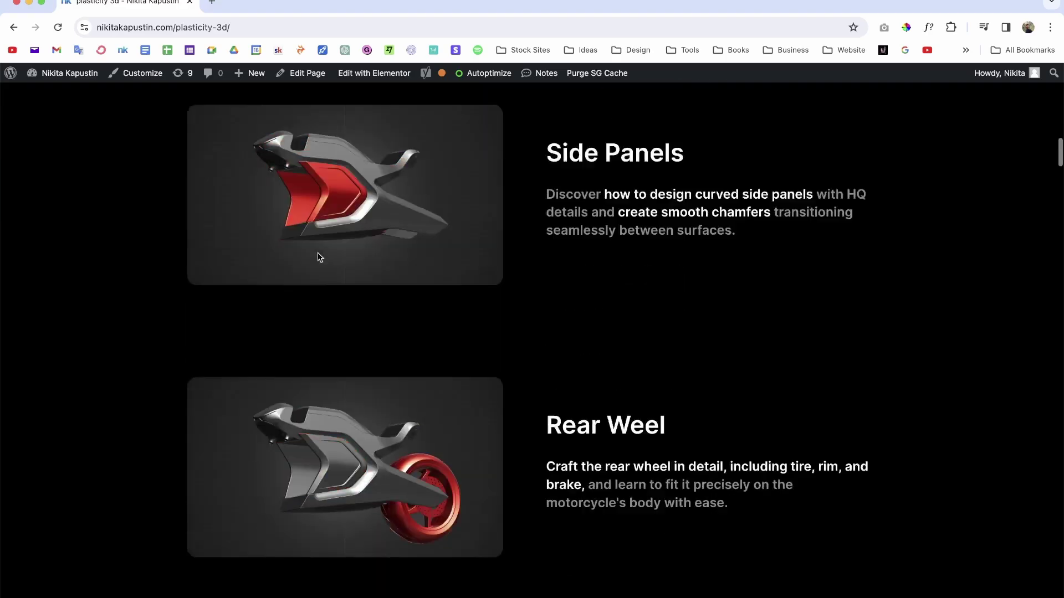
{"action": "scroll", "coordinate": [318, 257], "scroll_direction": "up", "scroll_amount": 8}
{"action": "scroll", "coordinate": [317, 256], "scroll_direction": "down", "scroll_amount": 20}
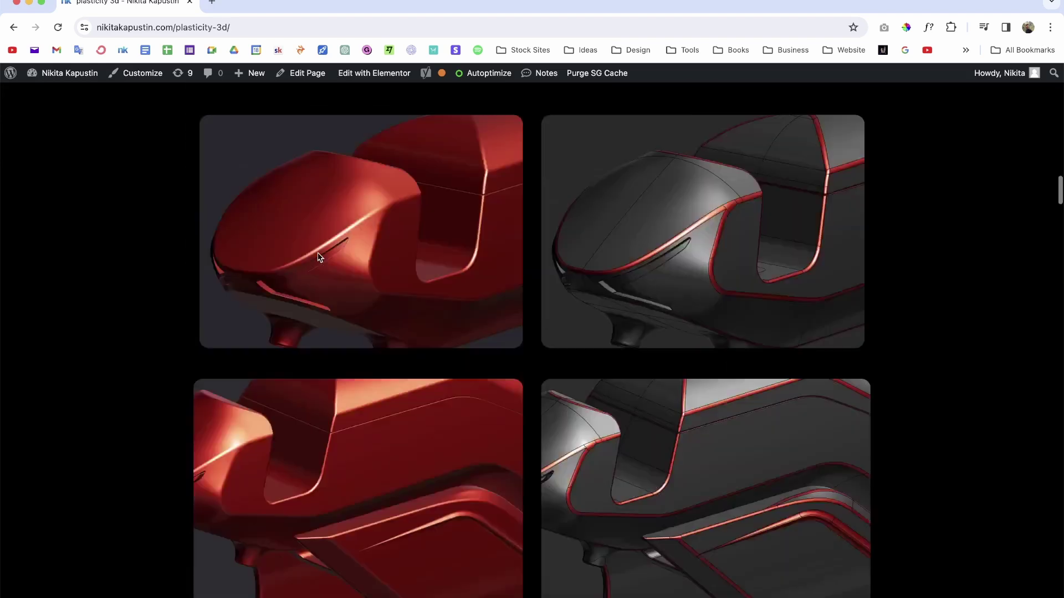
{"action": "scroll", "coordinate": [318, 256], "scroll_direction": "down", "scroll_amount": 10}
{"action": "left_click_drag", "start_coordinate": [458, 363], "coordinate": [552, 412]}
{"action": "left_click_drag", "start_coordinate": [524, 433], "coordinate": [615, 488]}
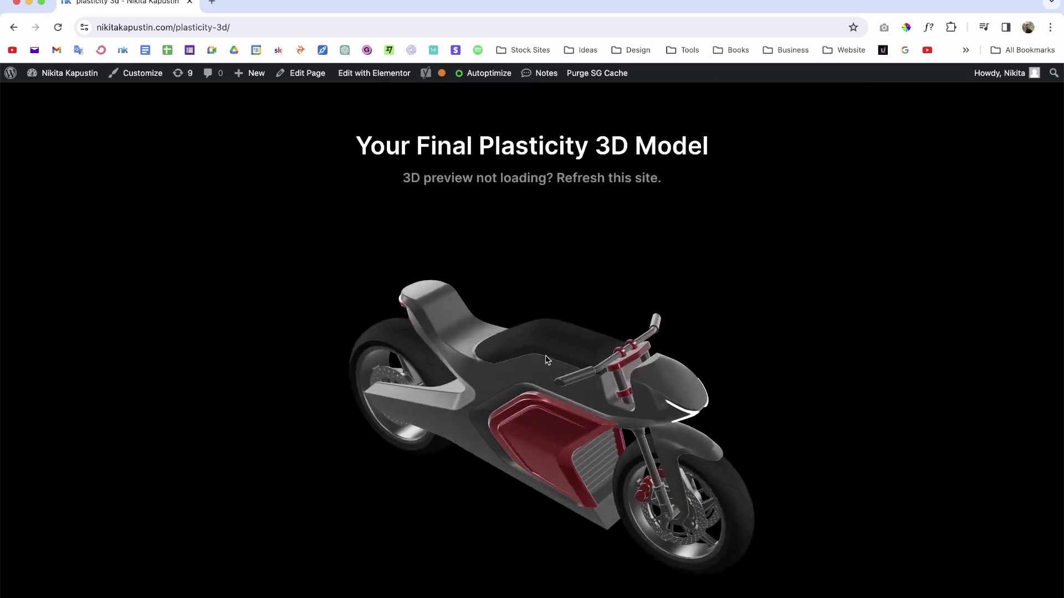
Examine the bonus courses on the course page, including Surface Modeling Introduction, and return to the motorcycle surface close-ups
{"action": "scroll", "coordinate": [689, 278], "scroll_direction": "down", "scroll_amount": 20}
{"action": "scroll", "coordinate": [774, 238], "scroll_direction": "down", "scroll_amount": 10}
{"action": "scroll", "coordinate": [481, 335], "scroll_direction": "up", "scroll_amount": 10}
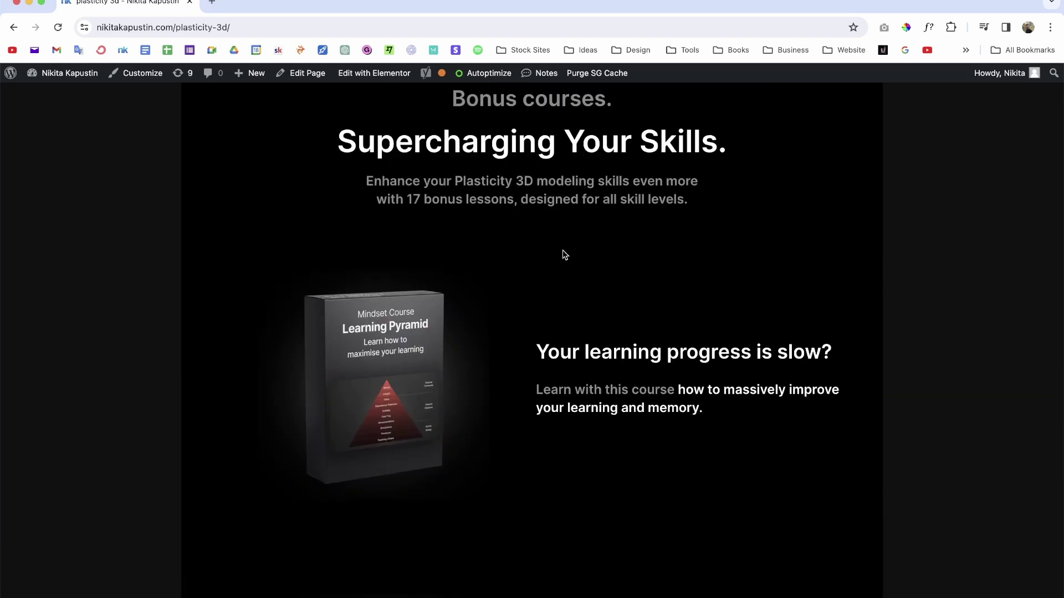
{"action": "scroll", "coordinate": [565, 255], "scroll_direction": "down", "scroll_amount": 15}
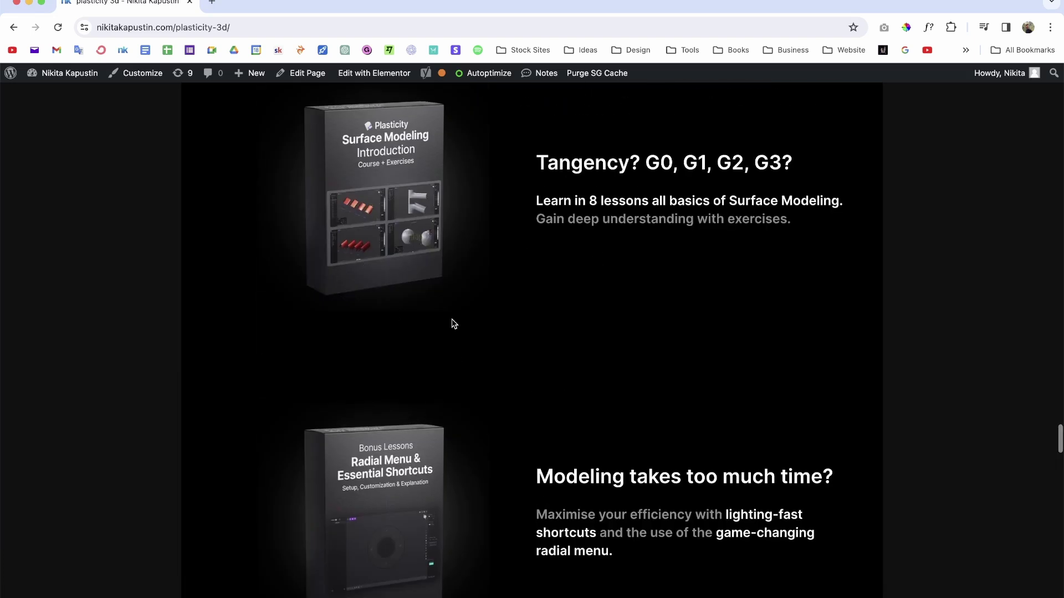
{"action": "scroll", "coordinate": [454, 324], "scroll_direction": "up", "scroll_amount": 20}
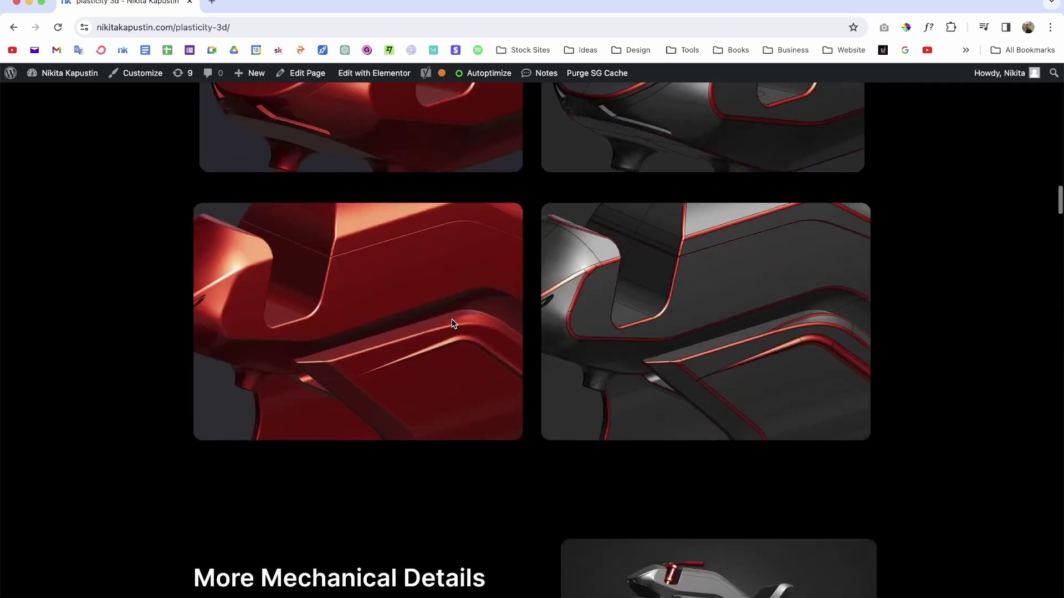
{"action": "scroll", "coordinate": [612, 380], "scroll_direction": "up", "scroll_amount": 3}
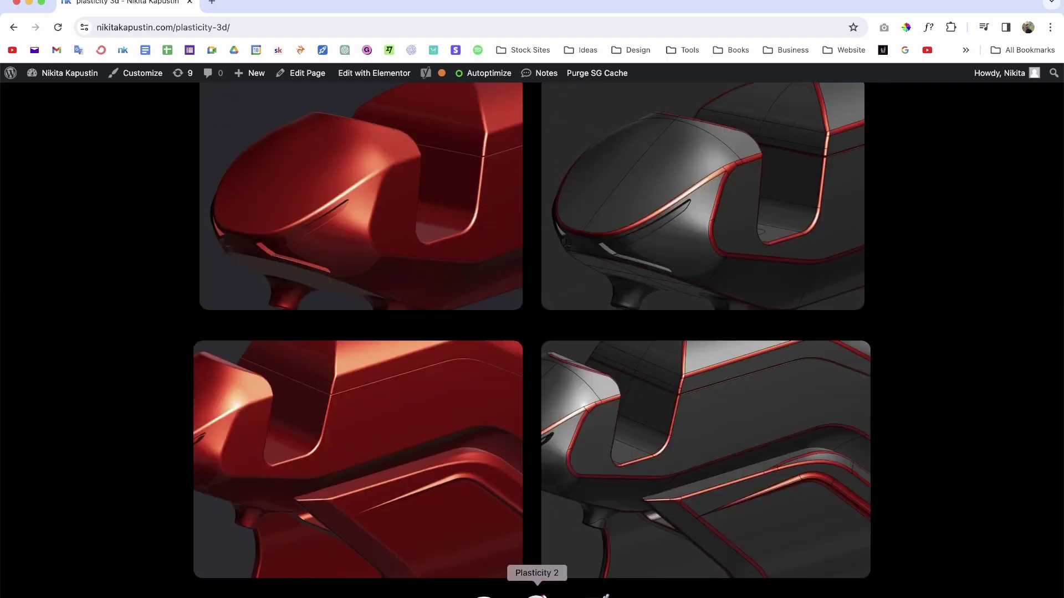
Switch back to Plasticity and inspect the united block's top surface up close
{"action": "left_click", "coordinate": [543, 595]}
{"action": "middle_click_drag", "start_coordinate": [546, 382], "coordinate": [592, 332]}
{"action": "scroll", "coordinate": [598, 349], "scroll_direction": "up", "scroll_amount": 3}
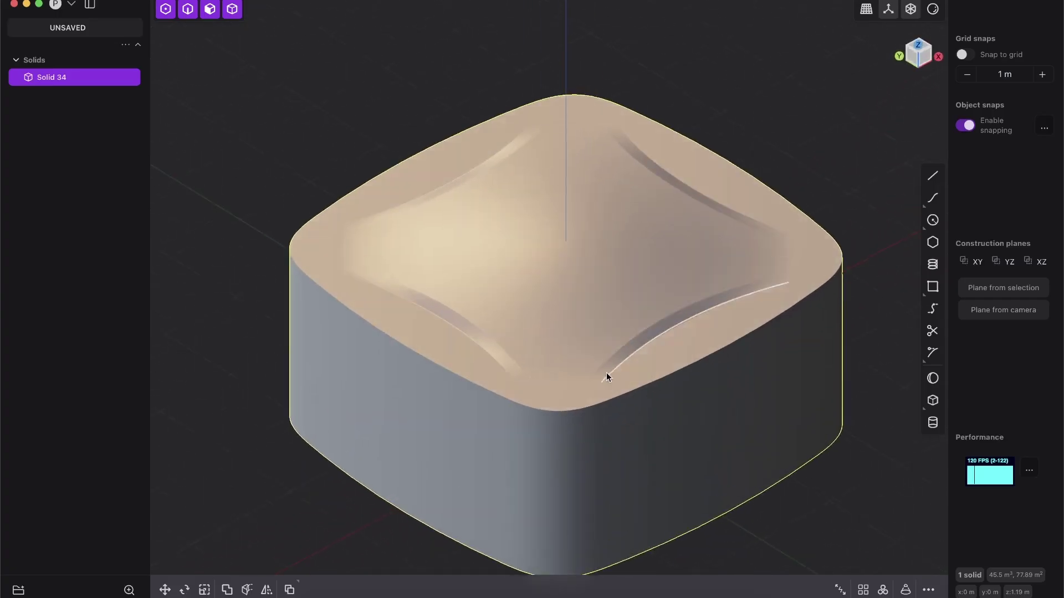